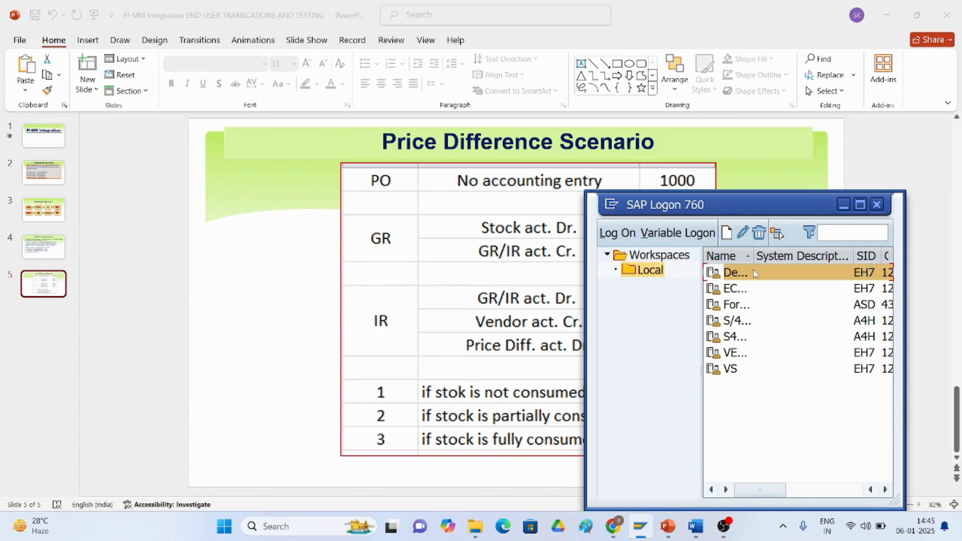
Open the system connection, log on with the user name and account password, and continue this logon ending other sessions.
double_click(755, 273)
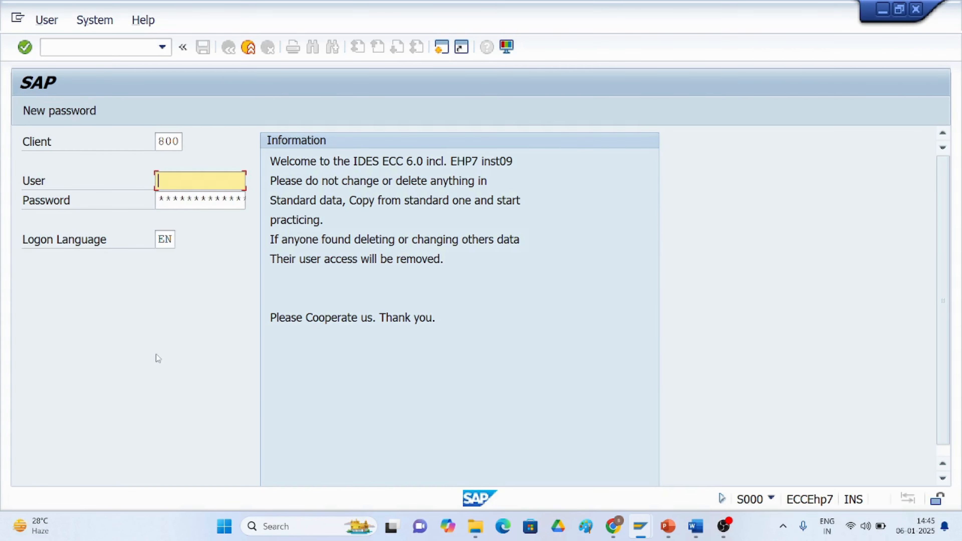
type("s")
left_click(195, 195)
left_click(183, 202)
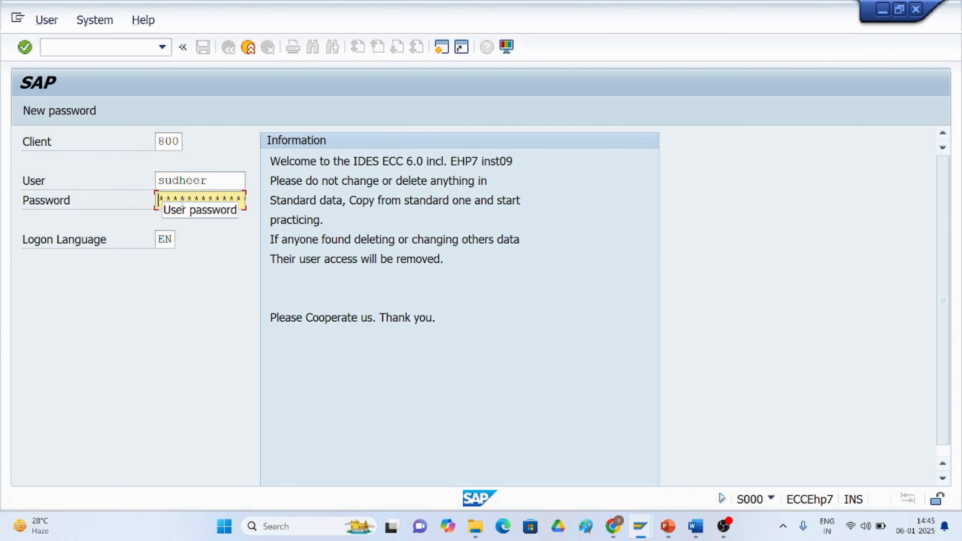
type("******")
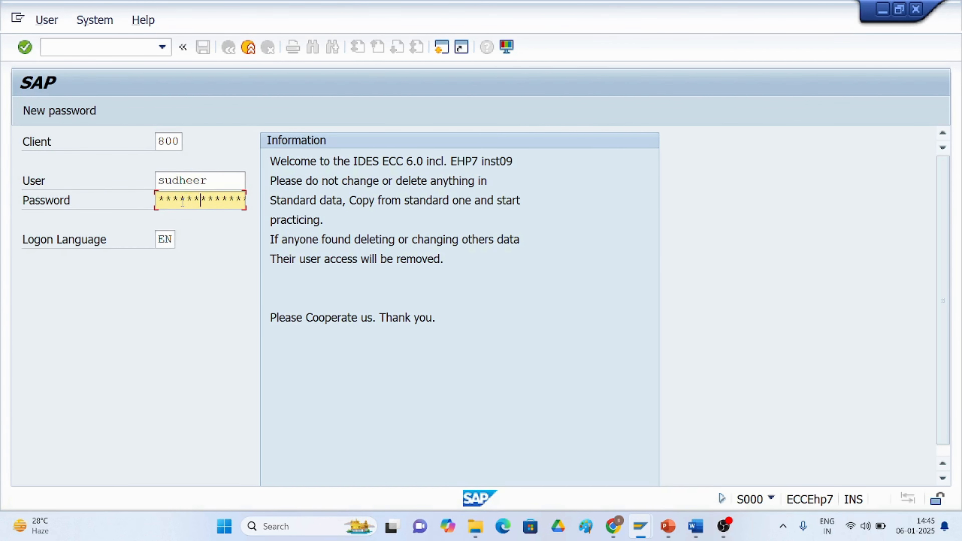
key("Return")
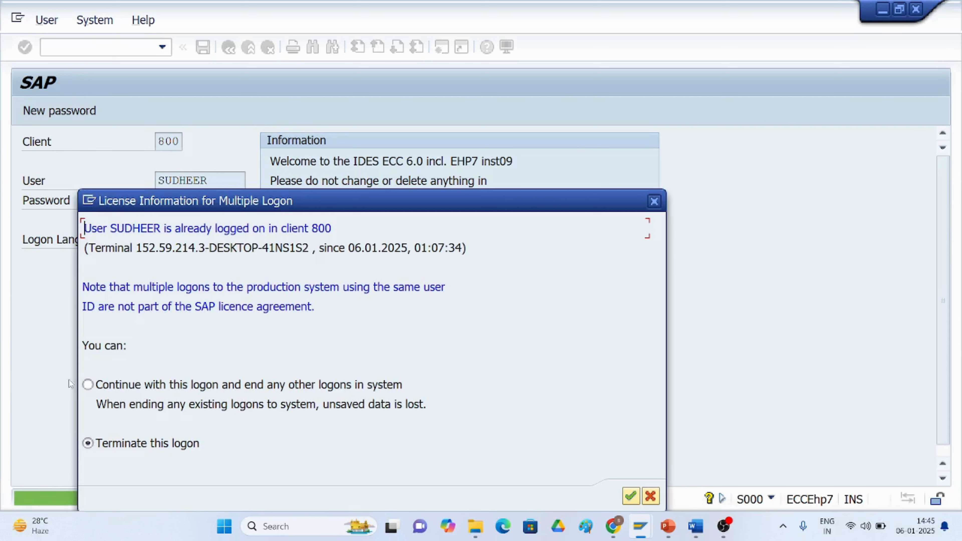
left_click(87, 385)
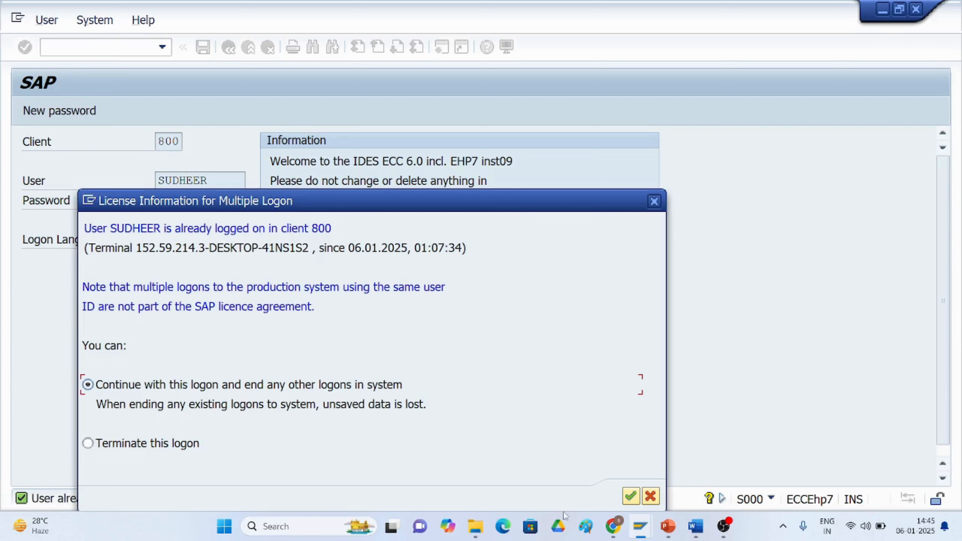
left_click(630, 497)
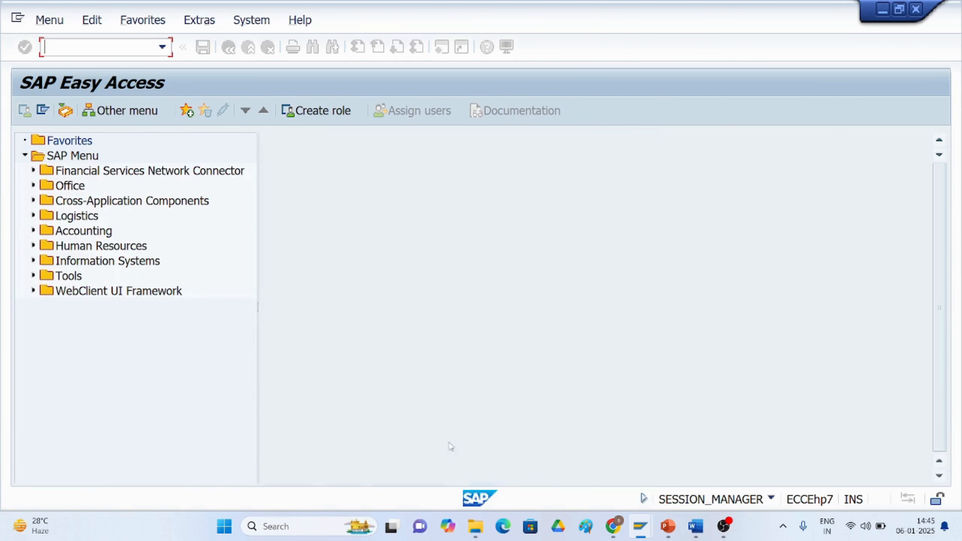
Start transaction OBYC for automatic account posting configuration.
type("/nob")
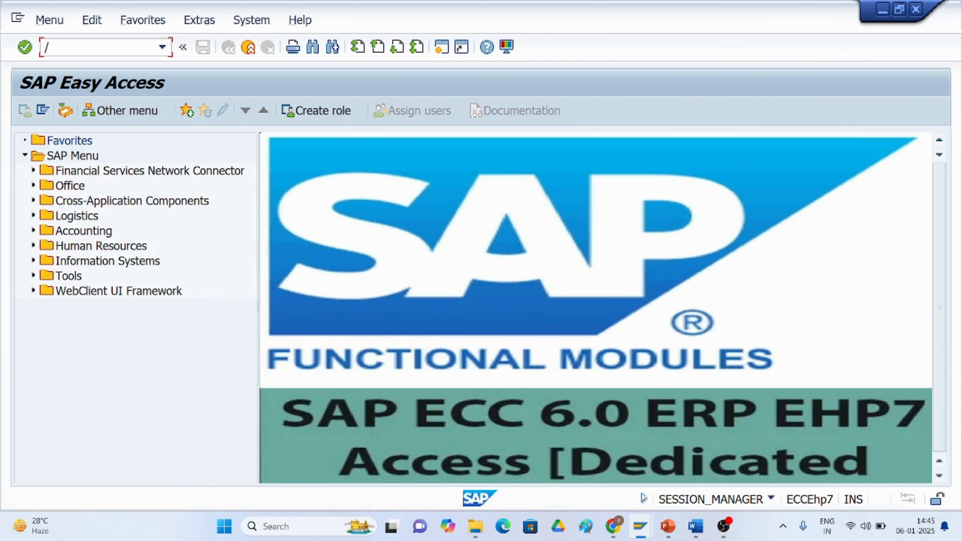
type("yc")
key("Return")
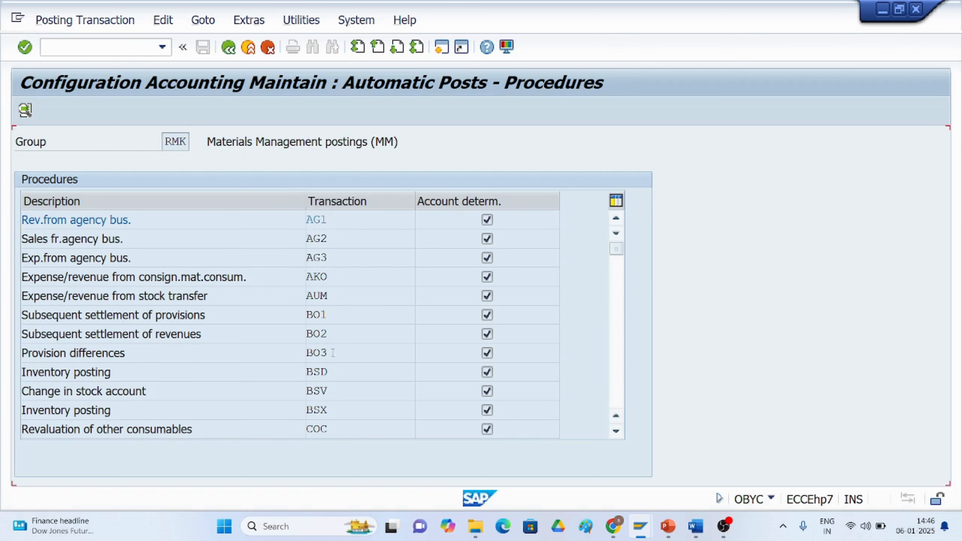
Open the BSX inventory posting account assignment for chart of accounts TM50.
scroll(321, 384, "down", 1)
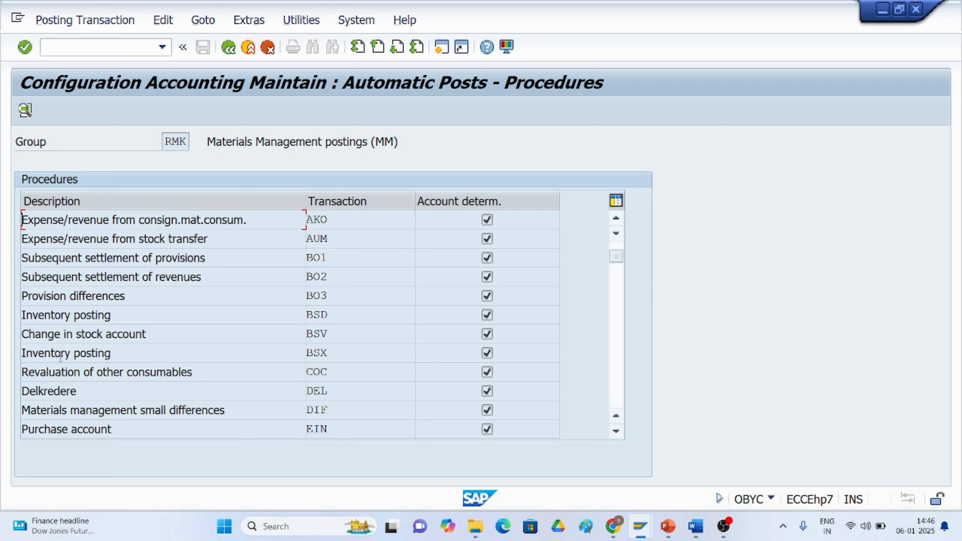
double_click(317, 353)
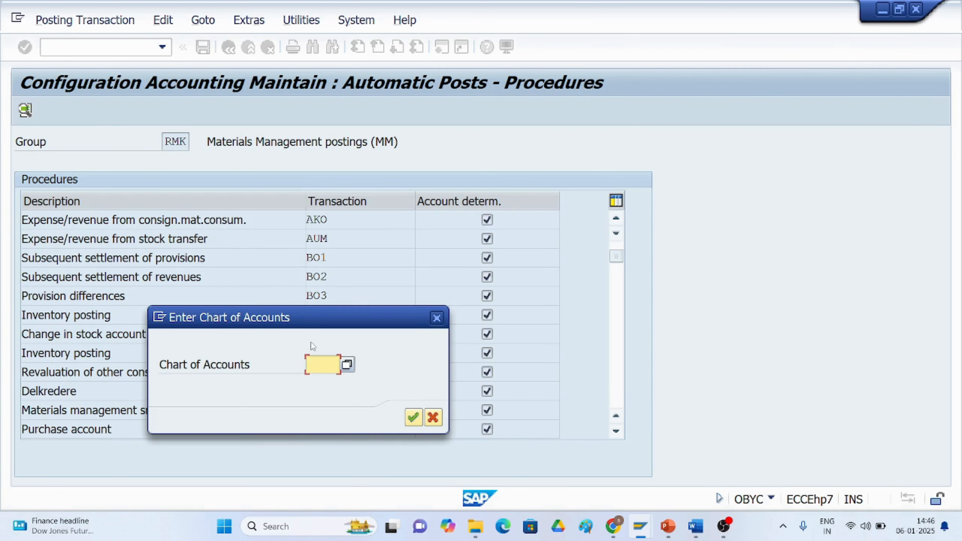
type("t")
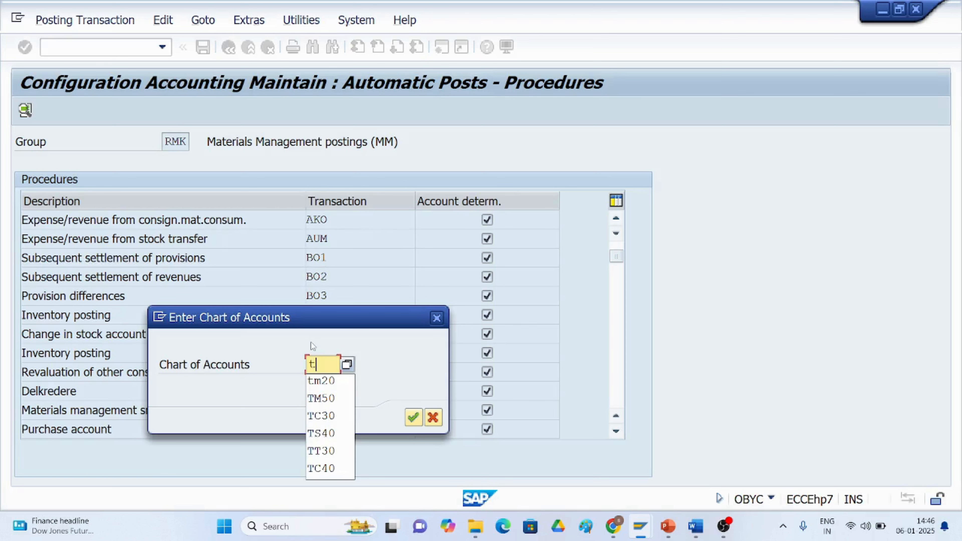
type("m50")
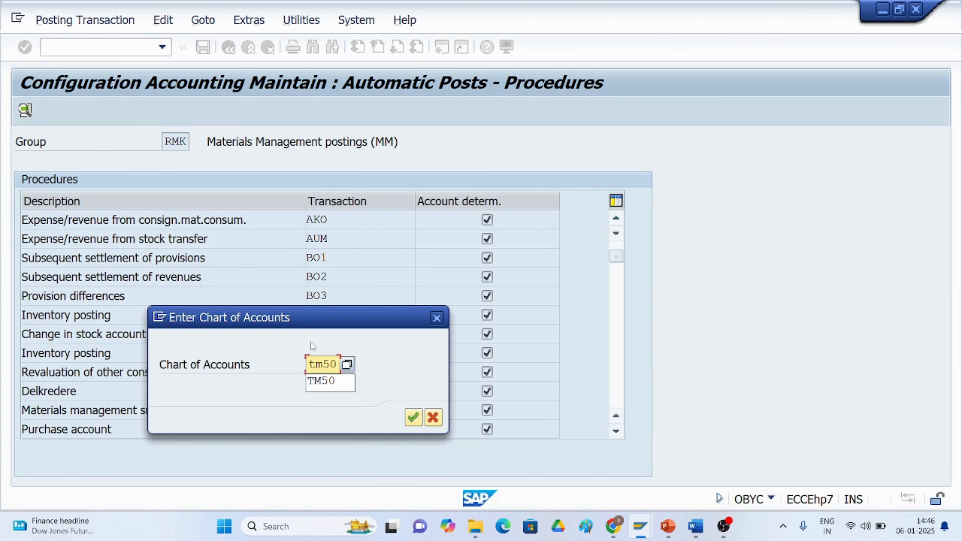
key("Return")
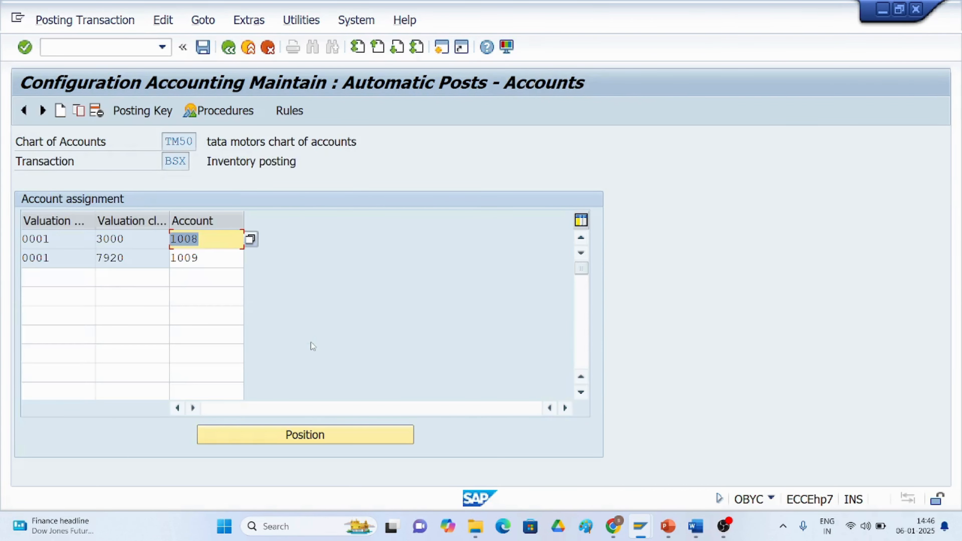
Examine the BSX valuation and valuation class entries, trying the value help on the table cells.
left_click(213, 242)
left_click(41, 242)
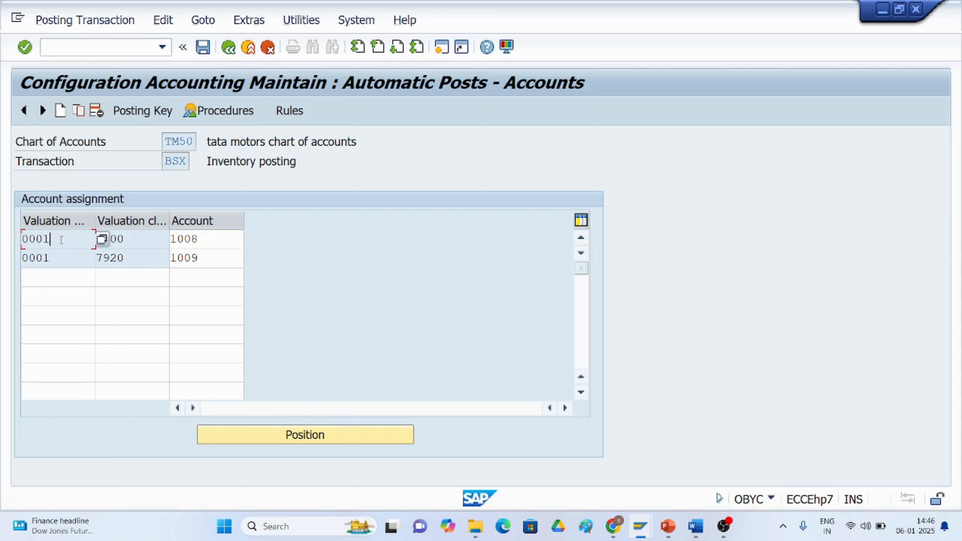
left_click(102, 242)
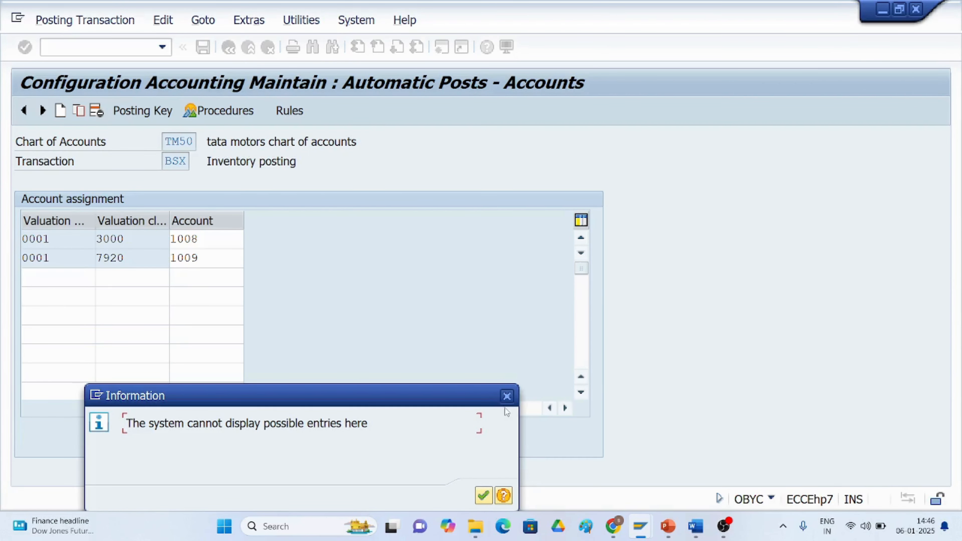
left_click(506, 396)
left_click(41, 277)
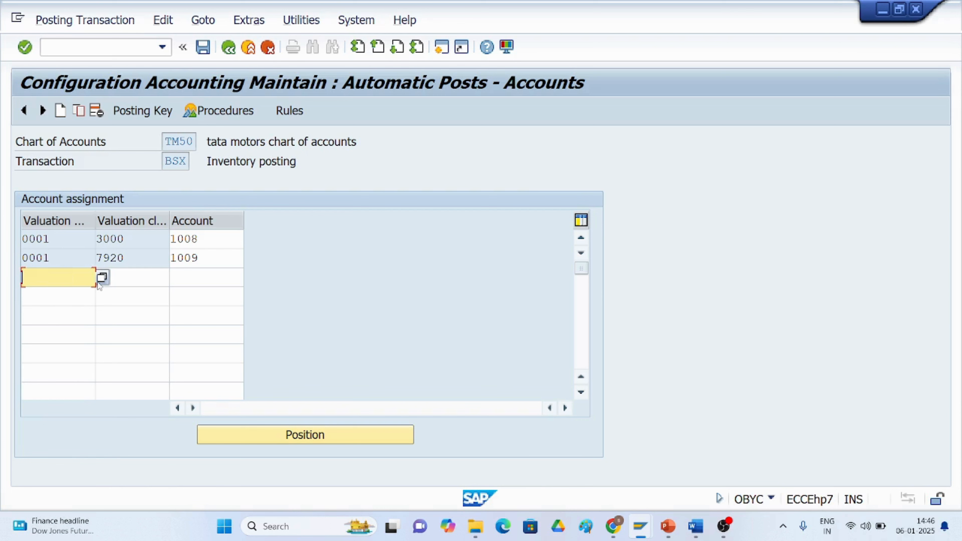
left_click(103, 280)
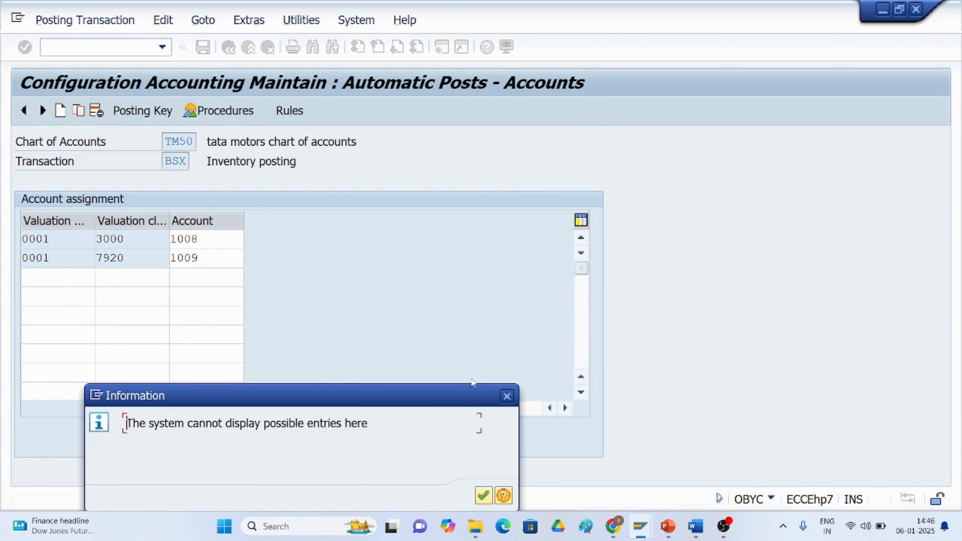
left_click(507, 401)
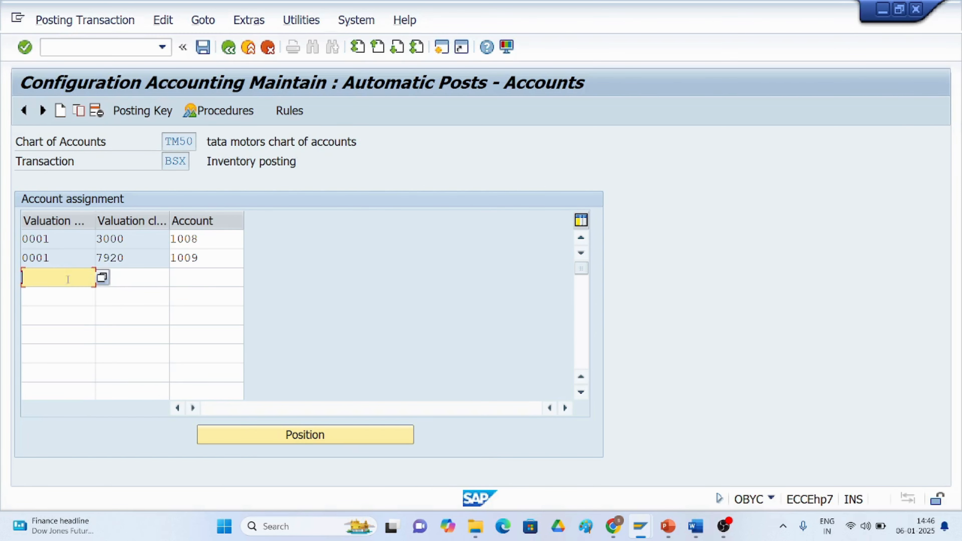
left_click(102, 279)
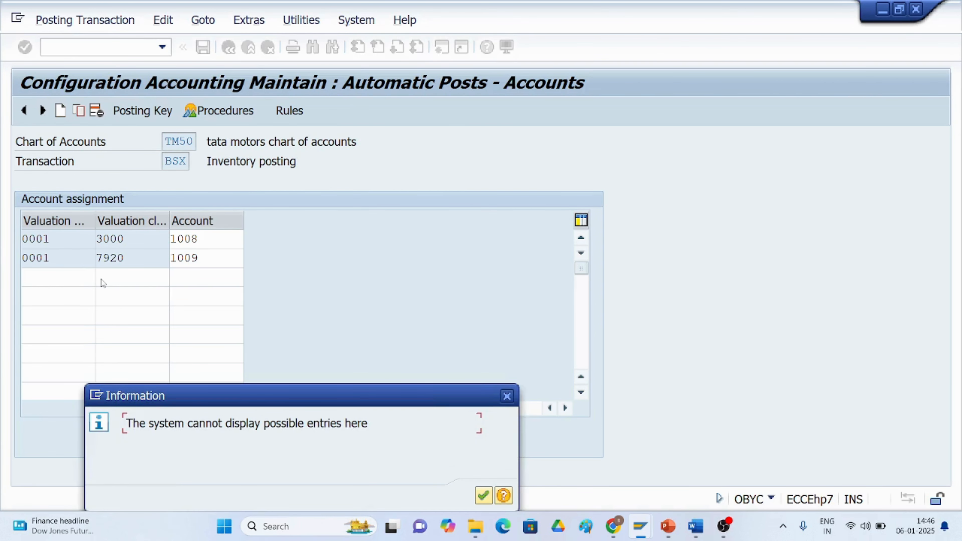
left_click(508, 396)
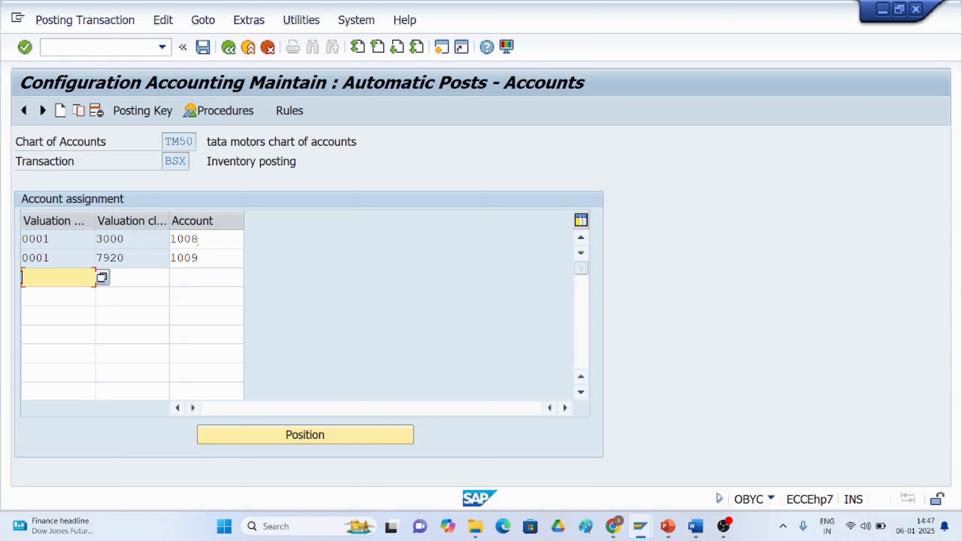
Return to the procedures list and open the WRX GR/IR clearing account assignment.
left_click(228, 47)
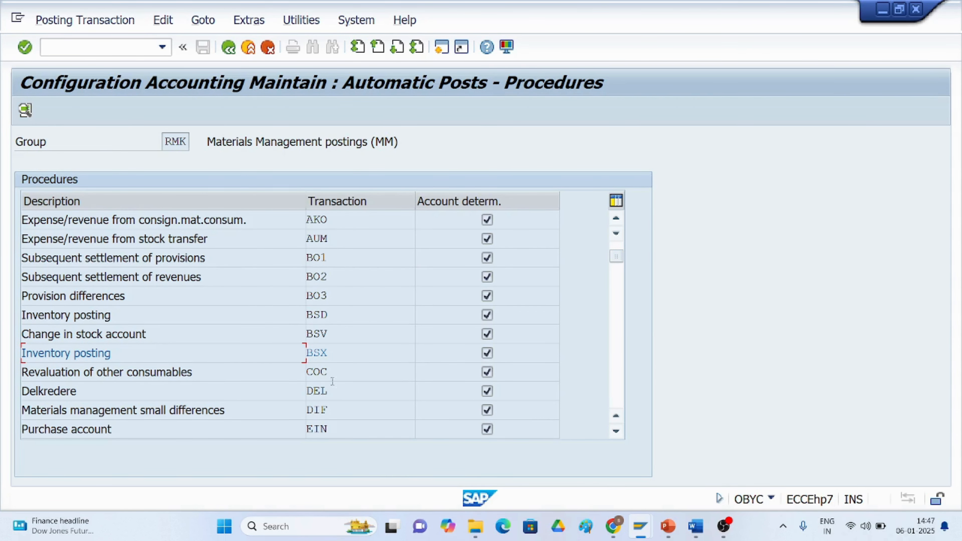
scroll(325, 383, "down", 1)
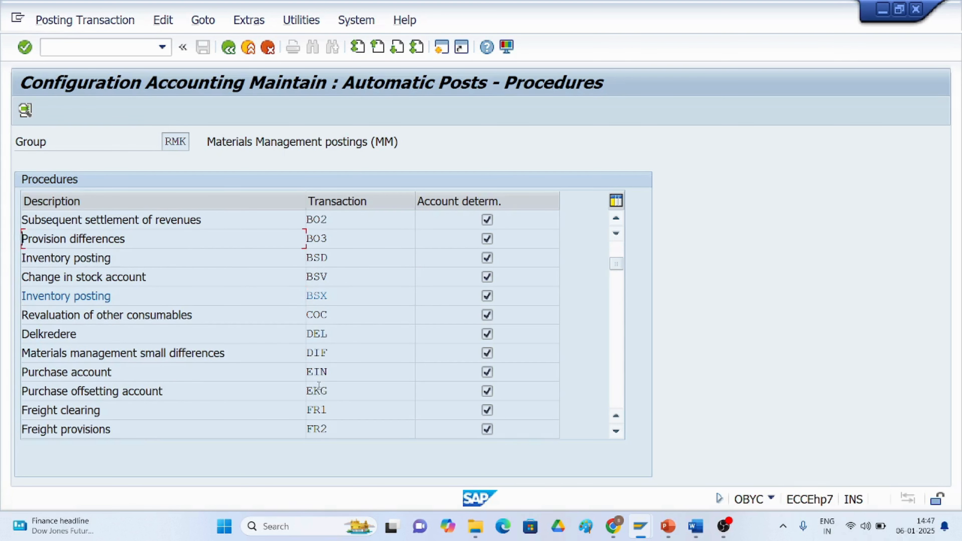
scroll(318, 385, "down", 4)
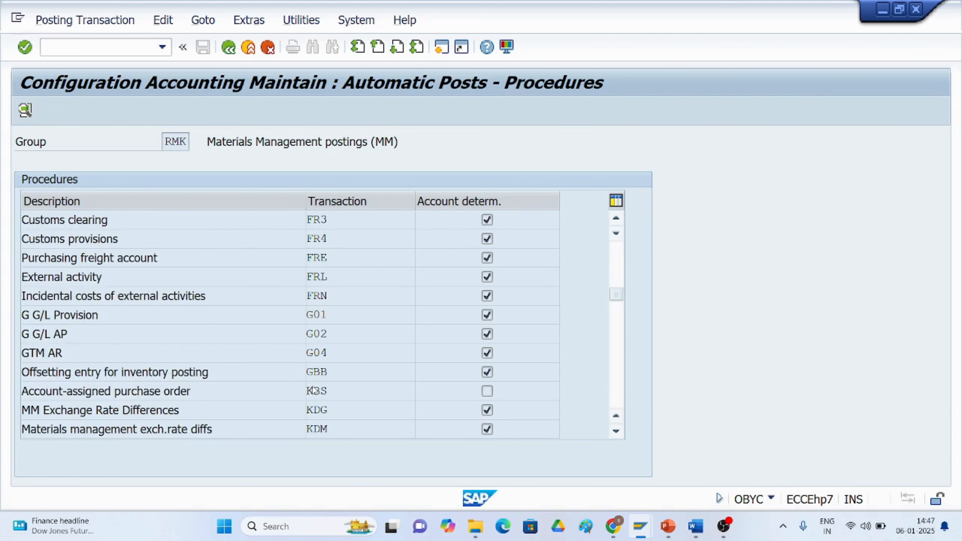
scroll(314, 390, "down", 1)
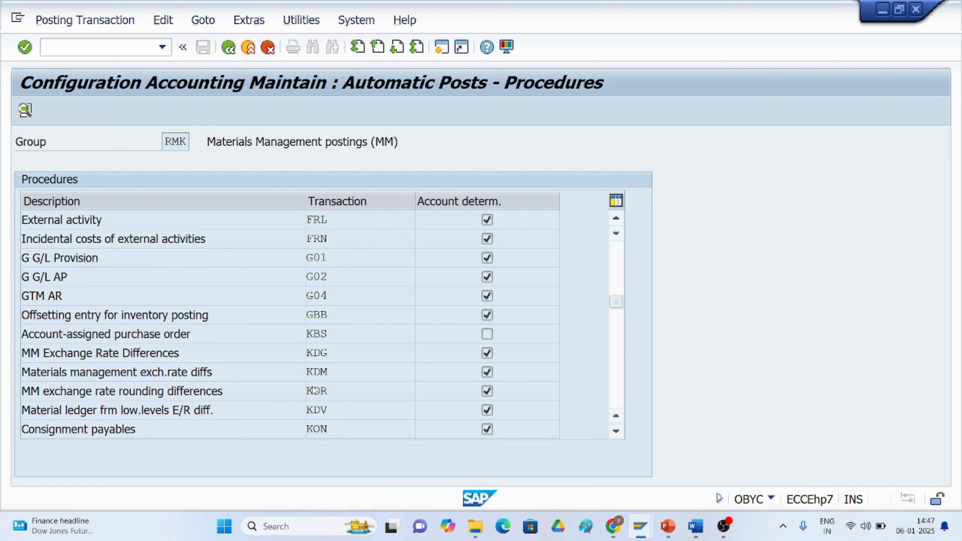
scroll(313, 384, "down", 1)
scroll(313, 384, "down", 5)
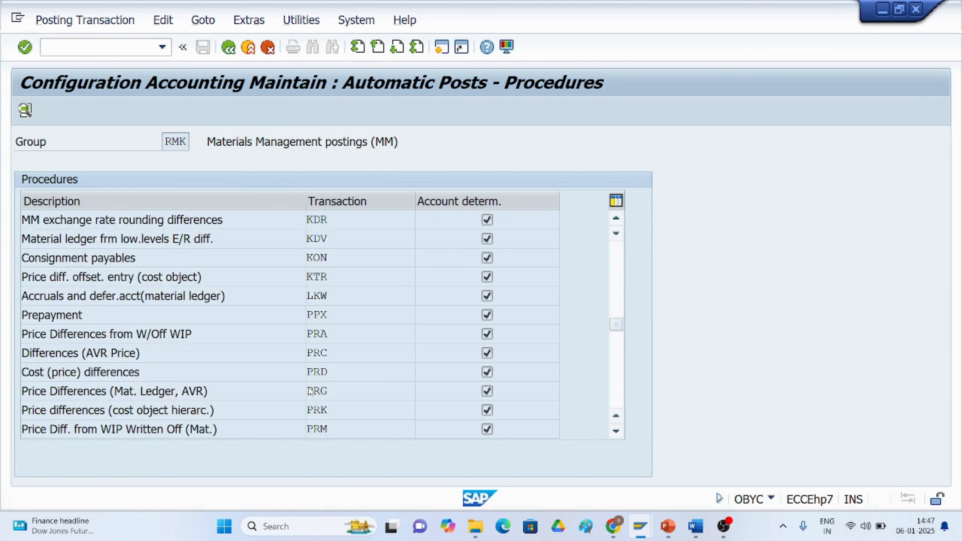
scroll(308, 390, "down", 2)
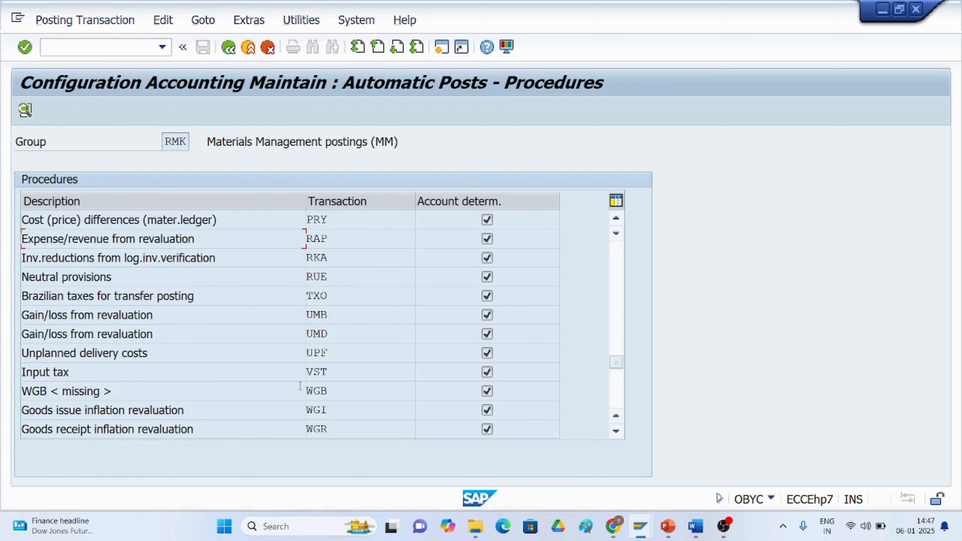
scroll(309, 390, "down", 1)
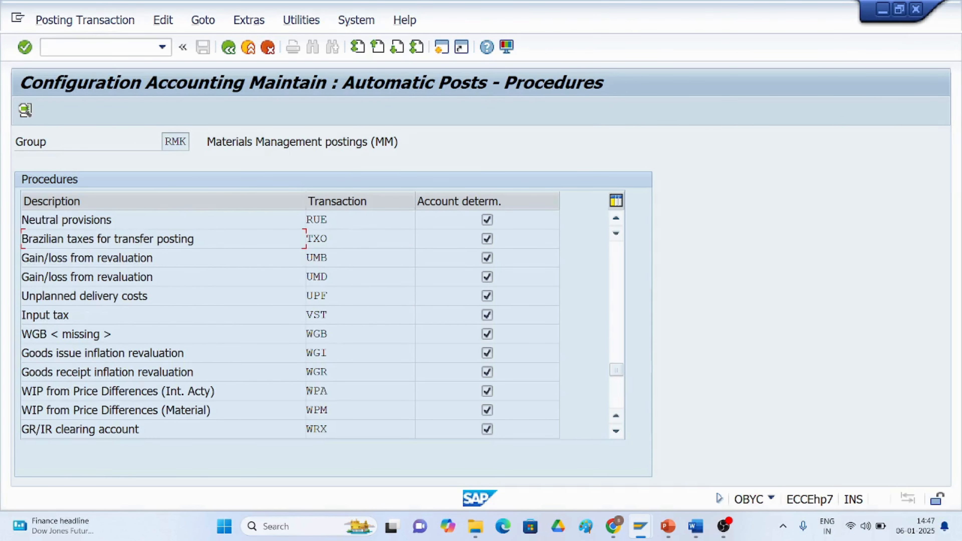
double_click(315, 428)
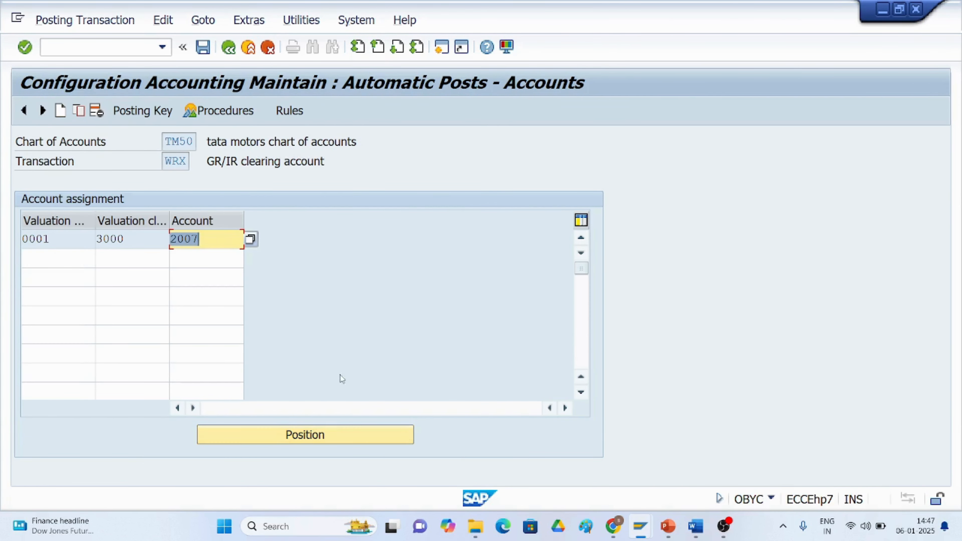
left_click(208, 239)
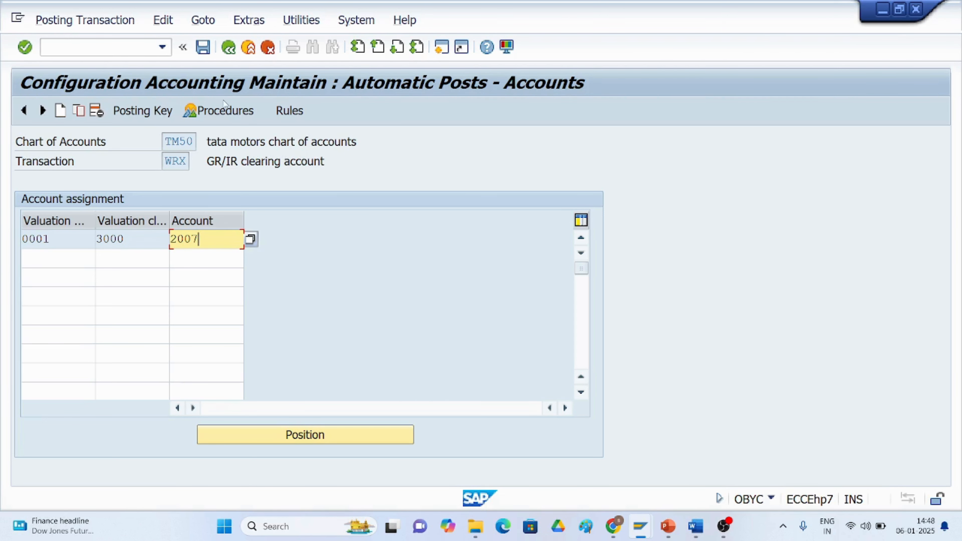
Go back and start transaction ME2N to list purchasing documents by document number.
left_click(229, 48)
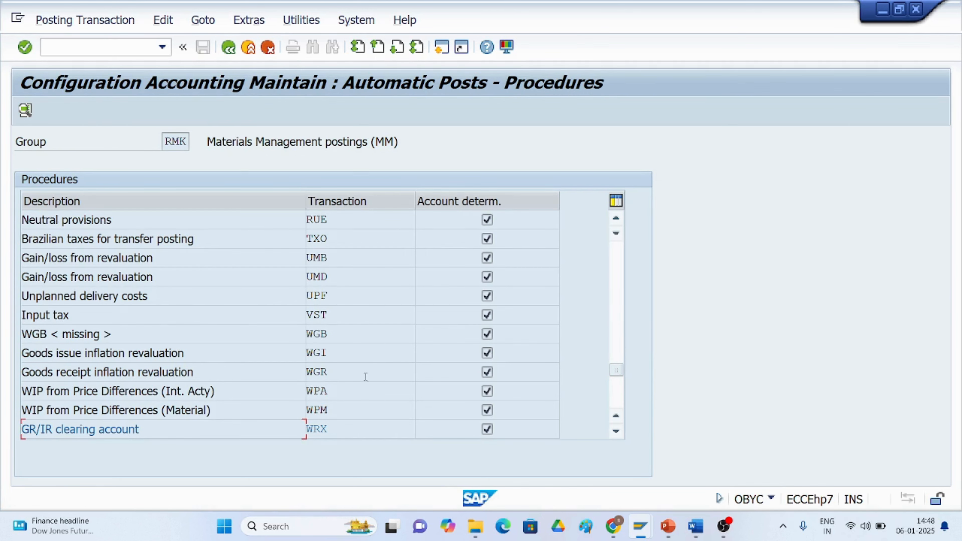
left_click(65, 46)
type("/nme2n")
key("Return")
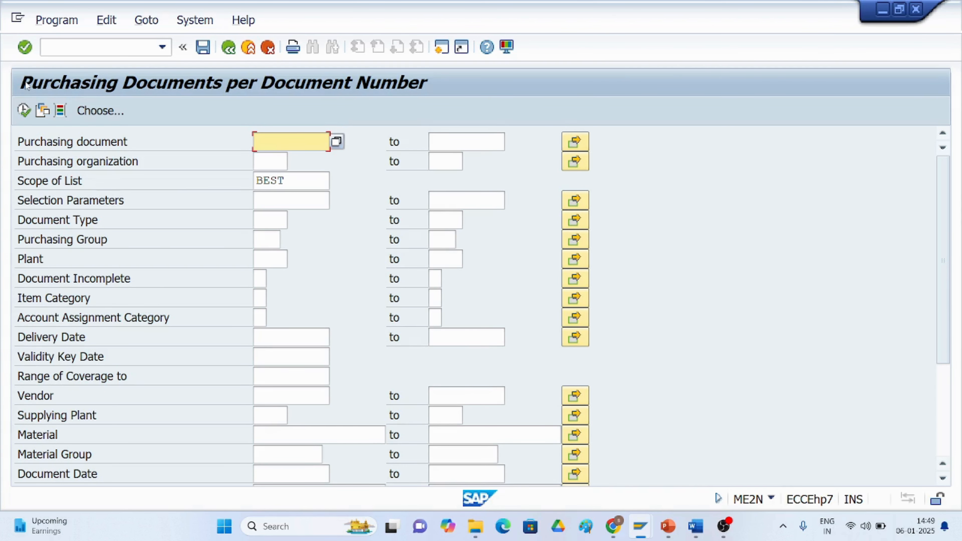
List purchasing documents for purchasing organization TM50.
left_click(264, 162)
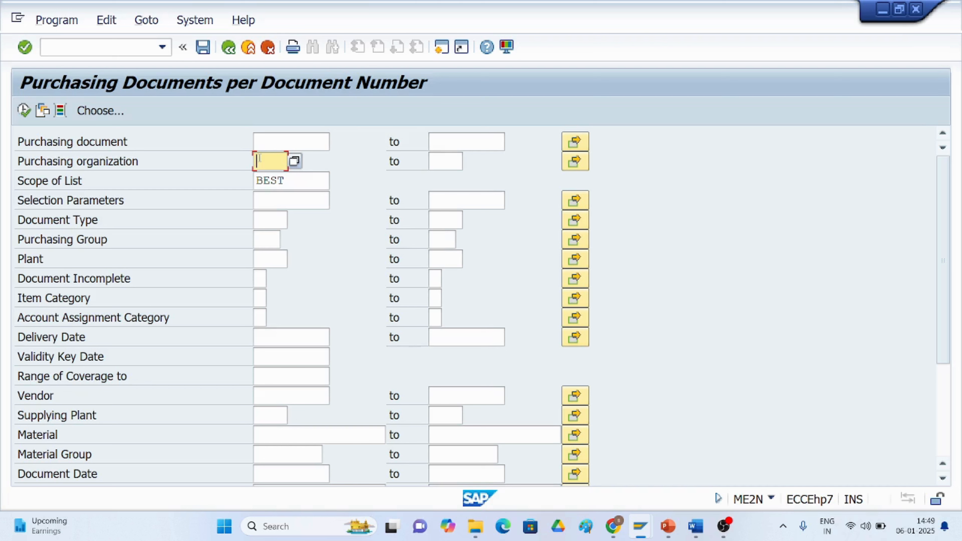
type("tm")
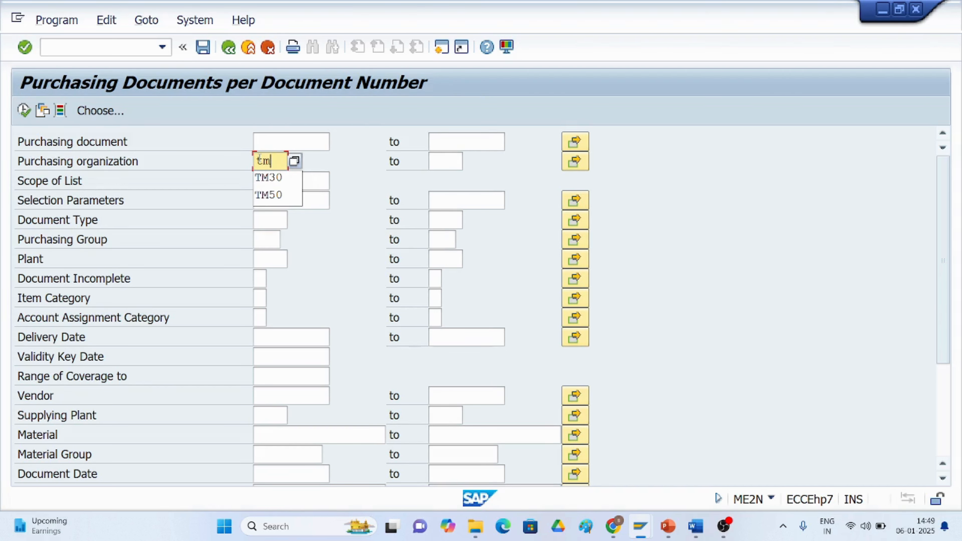
type("50")
key("Return")
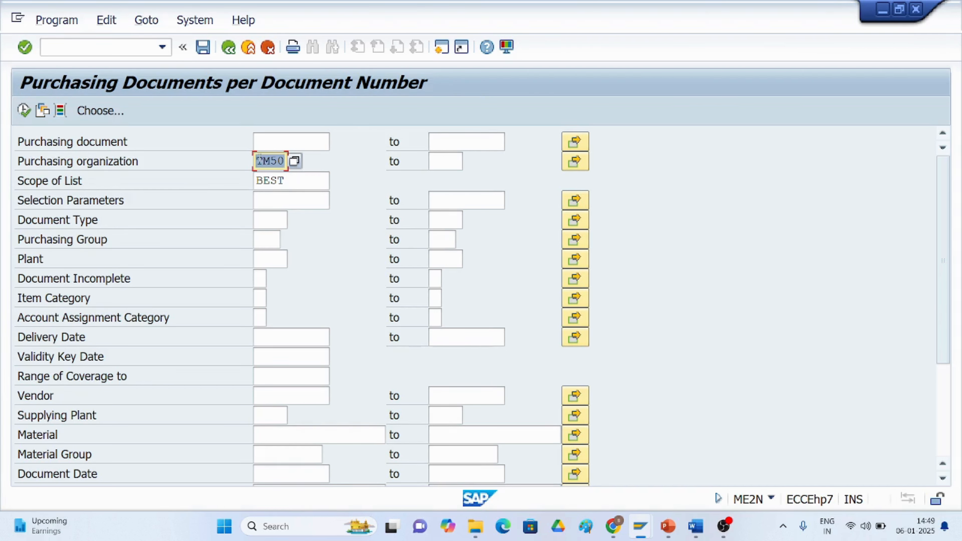
left_click(23, 110)
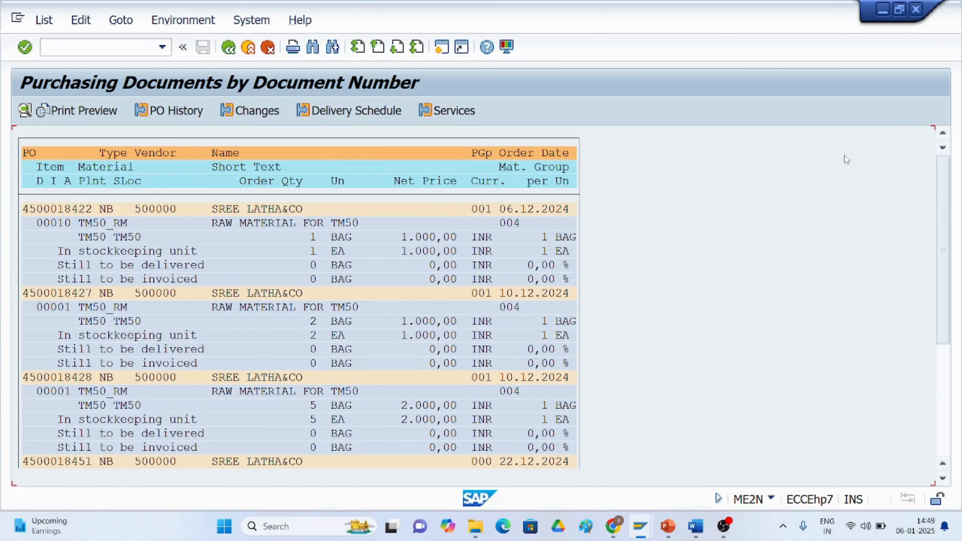
left_click_drag(938, 200, 938, 310)
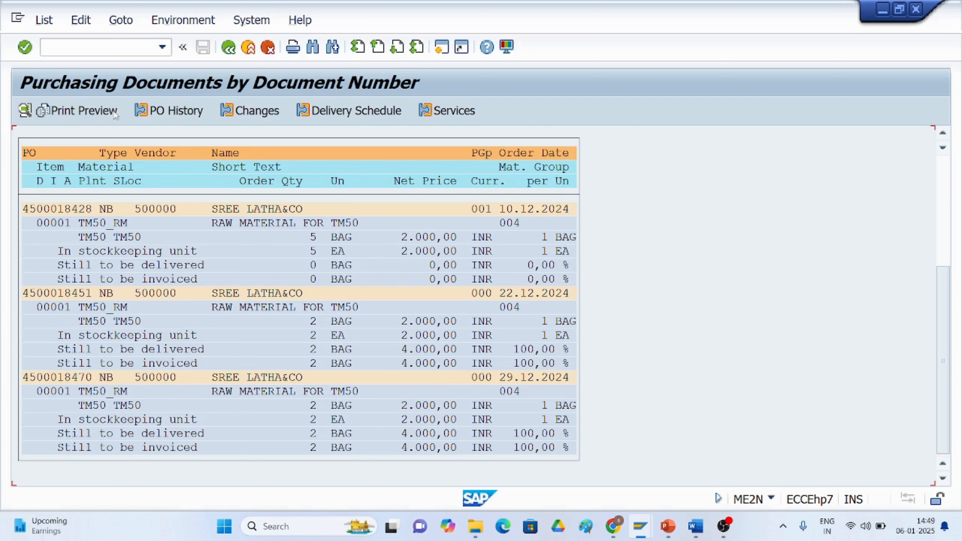
left_click(75, 48)
type("/migo")
key("Return")
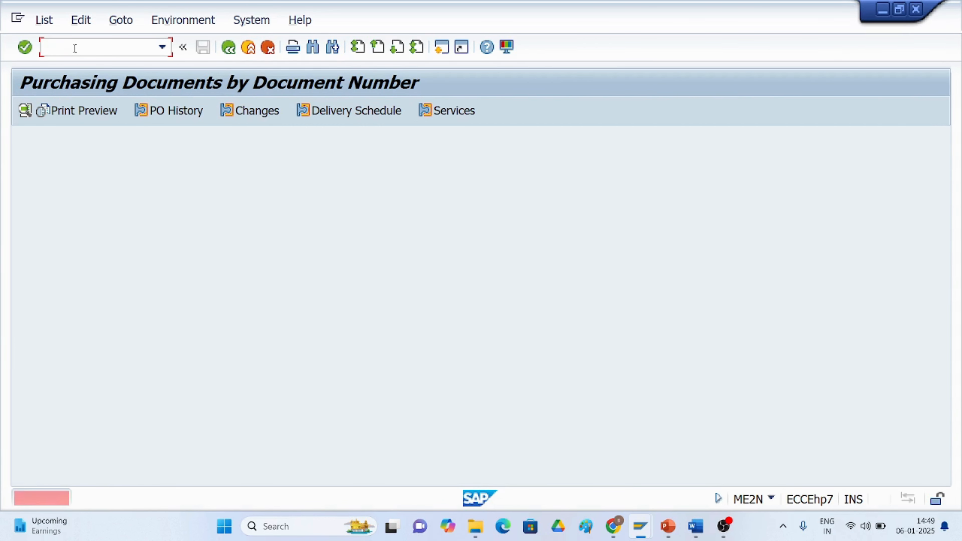
type("/")
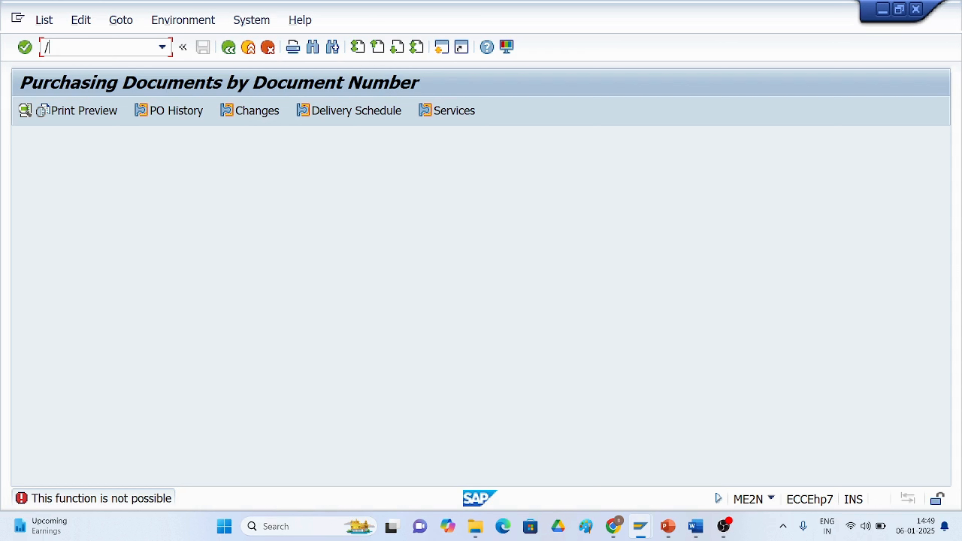
type("nmigo")
key("Return")
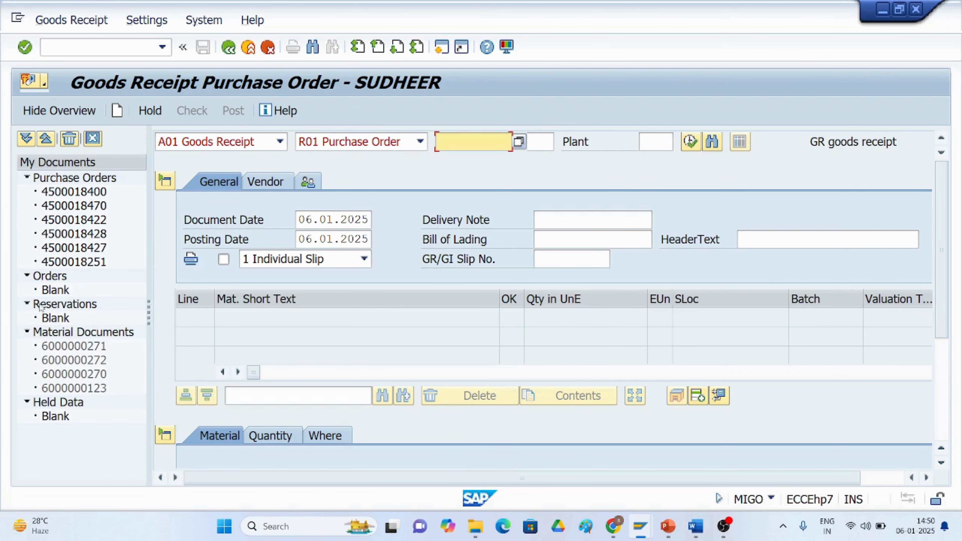
double_click(81, 192)
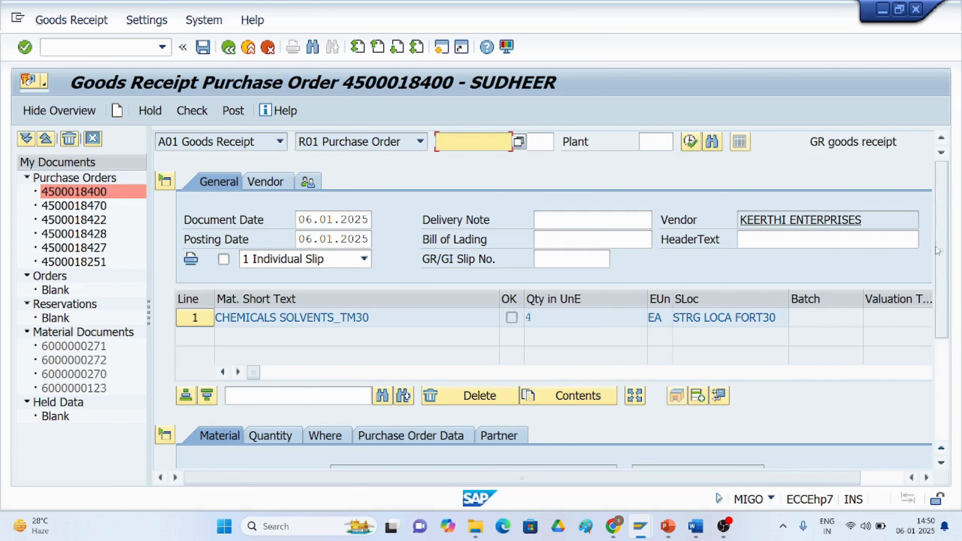
Review the item's Material, Quantity, Where and Purchase Order Data details.
scroll(937, 250, "down", 1)
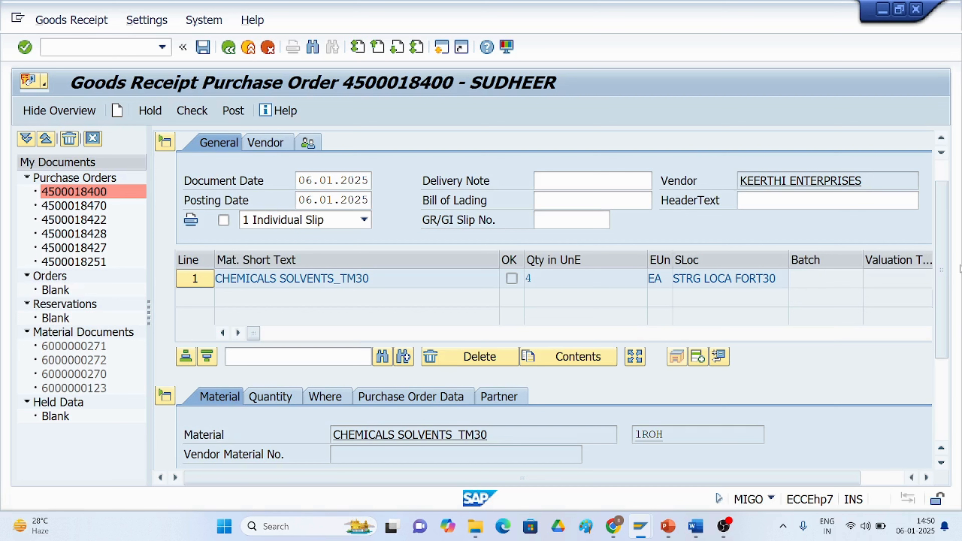
left_click_drag(940, 340, 942, 406)
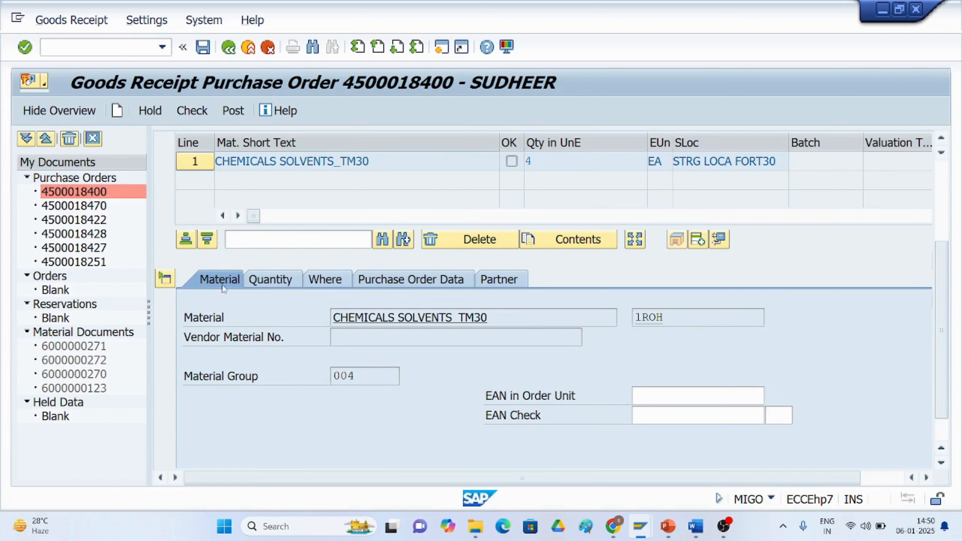
left_click(295, 284)
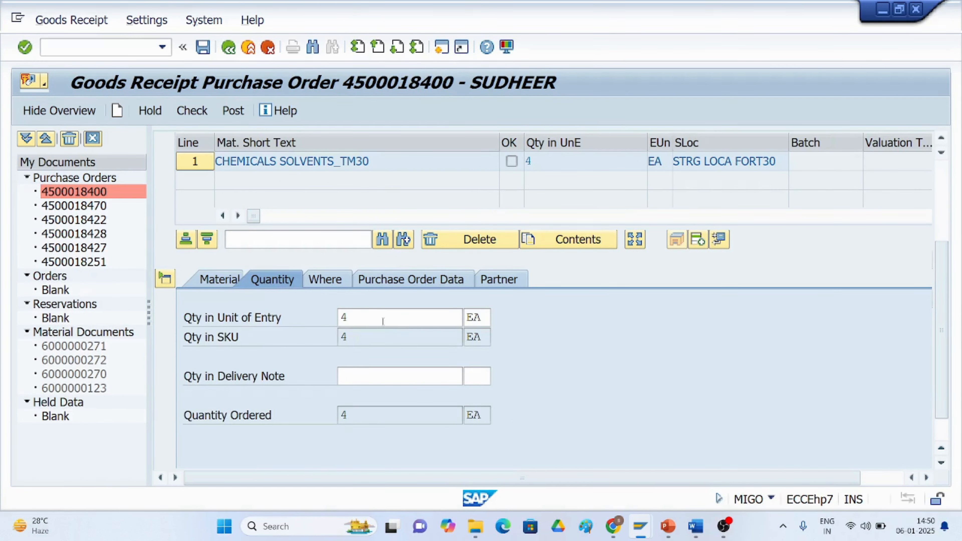
left_click(327, 282)
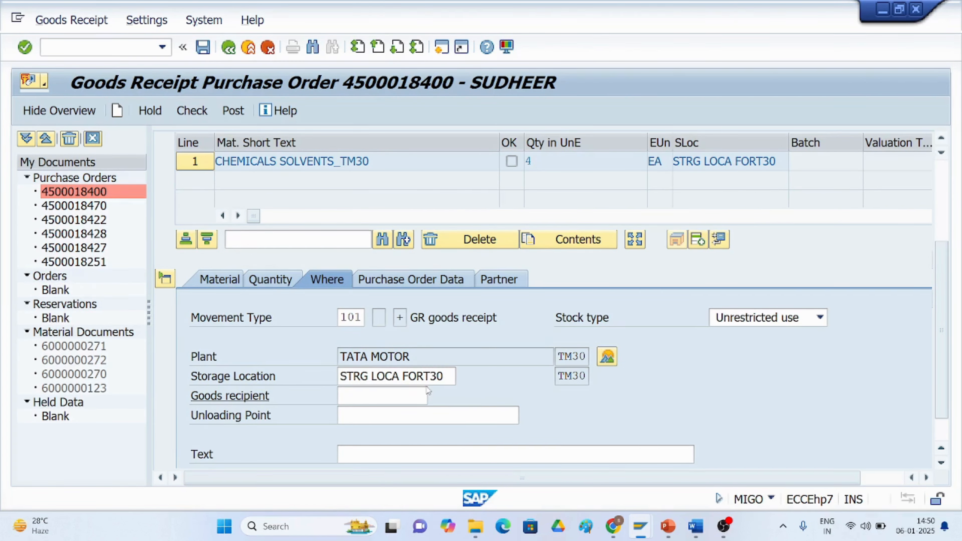
left_click(418, 284)
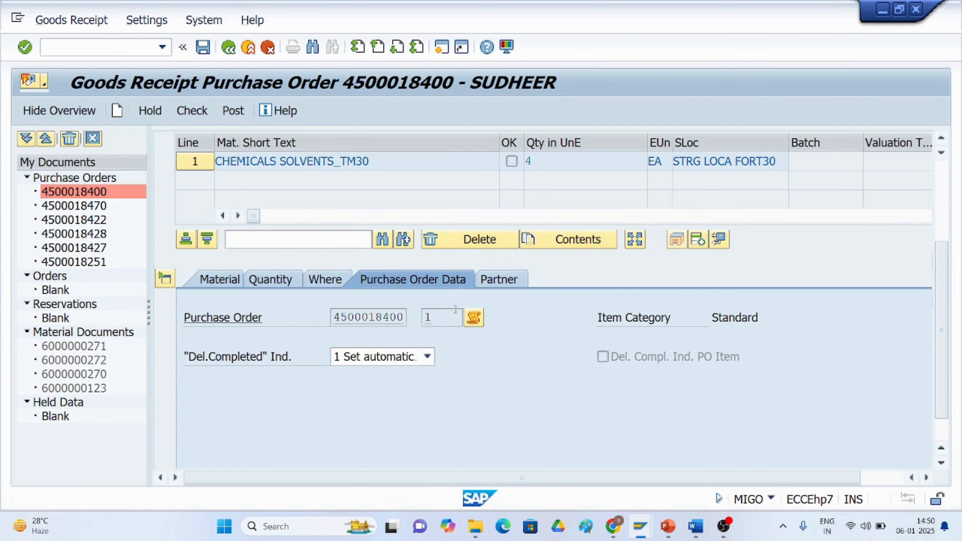
left_click_drag(937, 280, 932, 174)
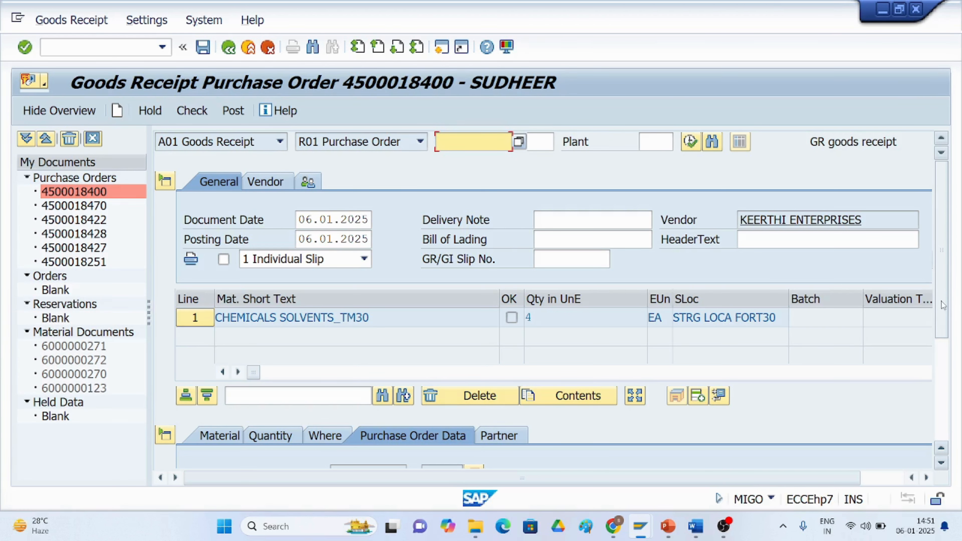
left_click_drag(945, 301, 950, 427)
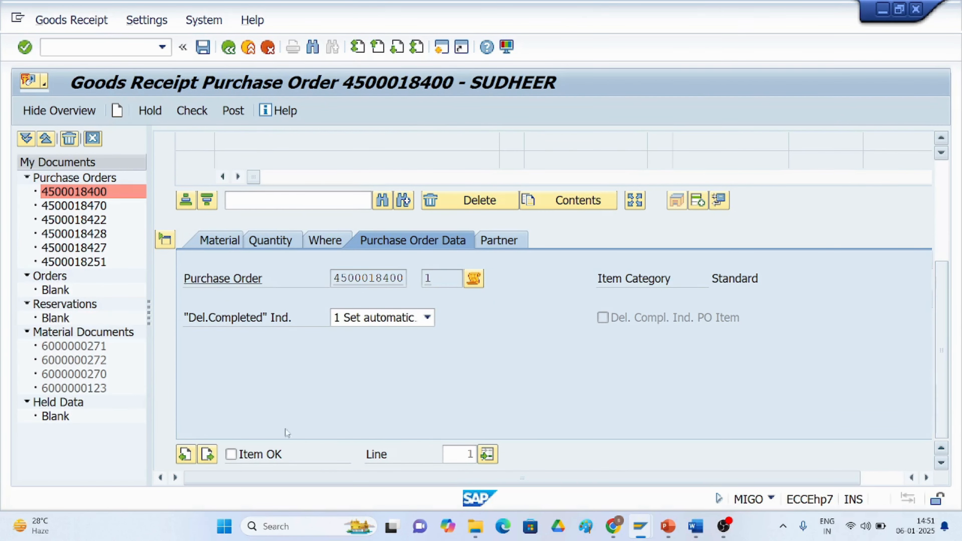
Mark the item OK, check the document and post the goods receipt.
left_click(231, 453)
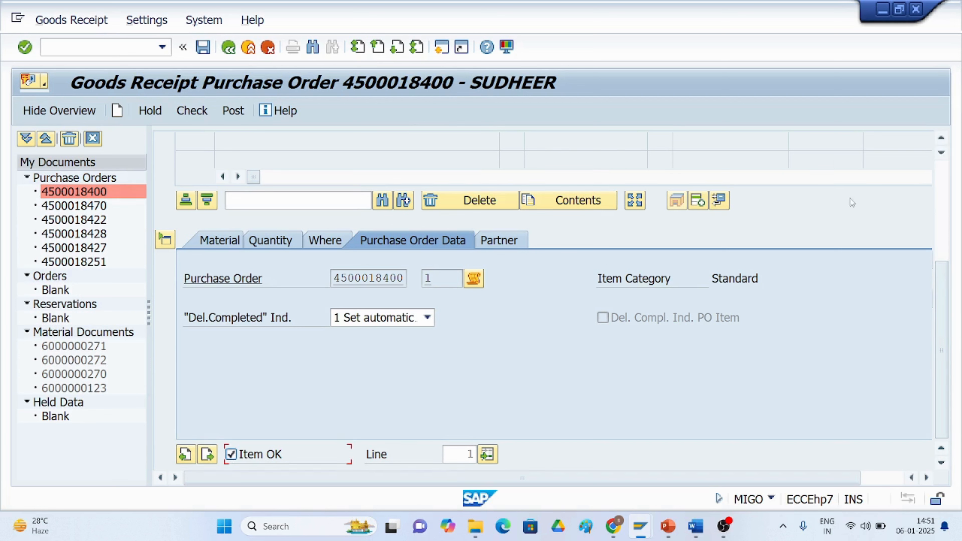
left_click(186, 113)
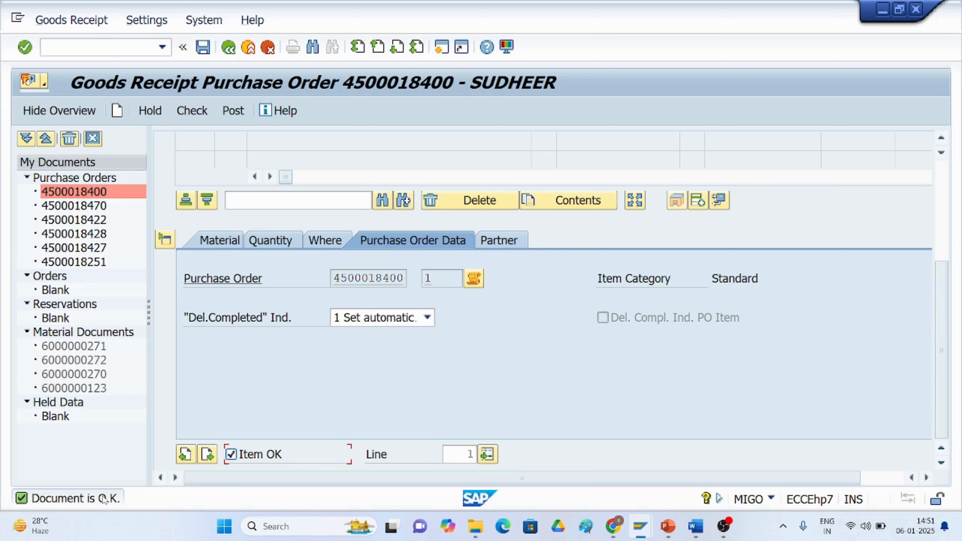
left_click(229, 111)
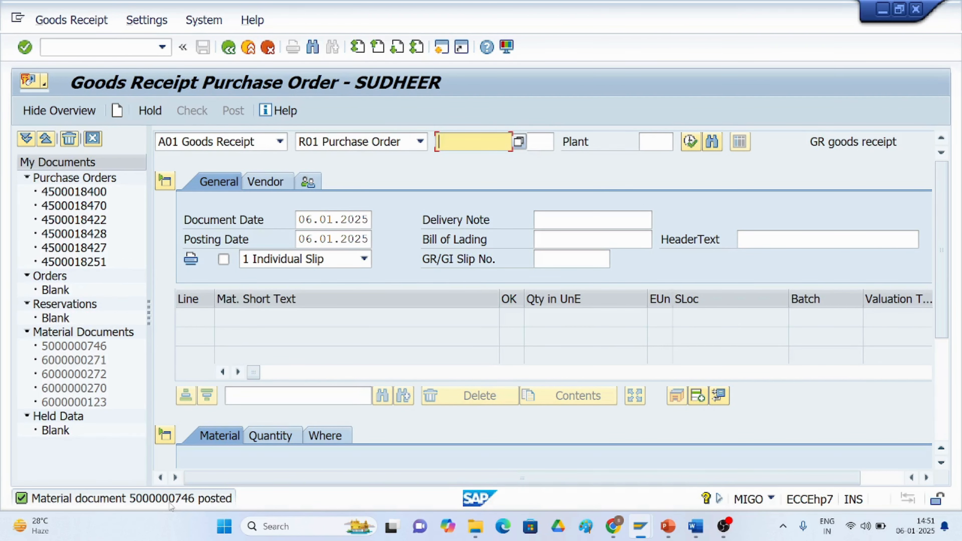
Open the posting message's details in the Performance Assistant and close it.
left_click(155, 502)
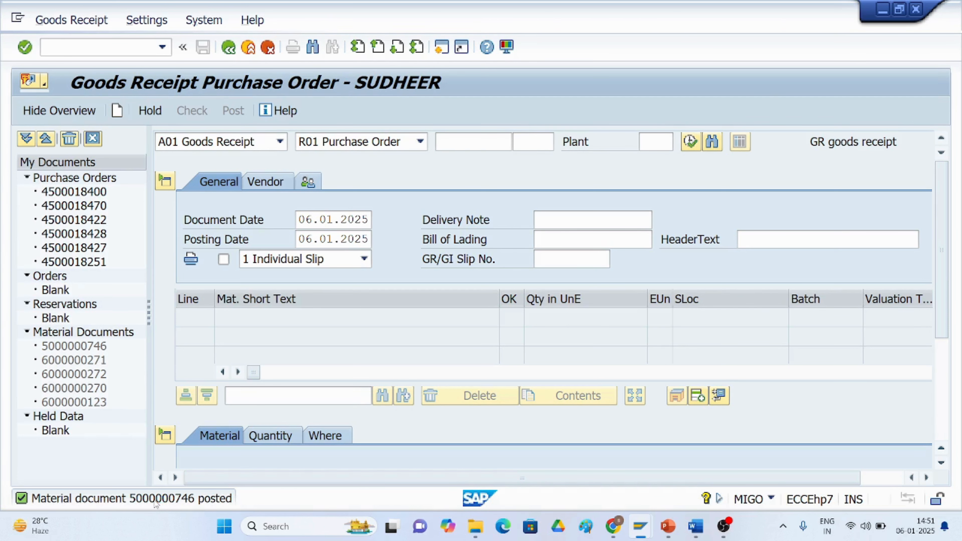
double_click(155, 501)
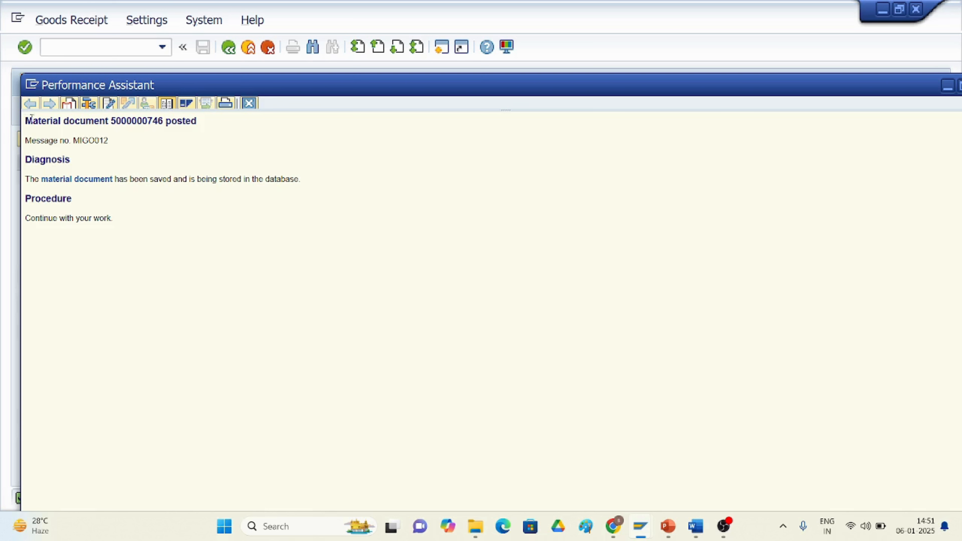
left_click_drag(26, 120, 196, 129)
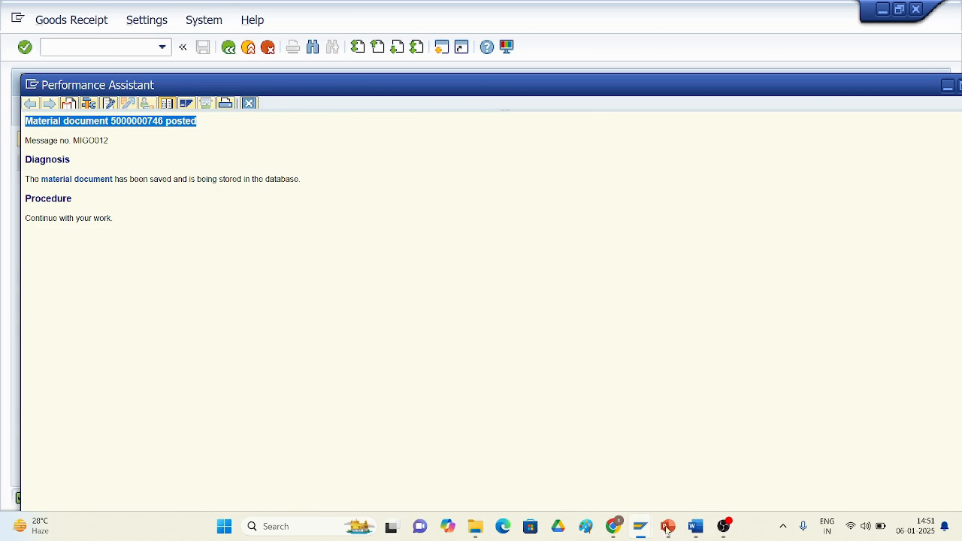
left_click(693, 528)
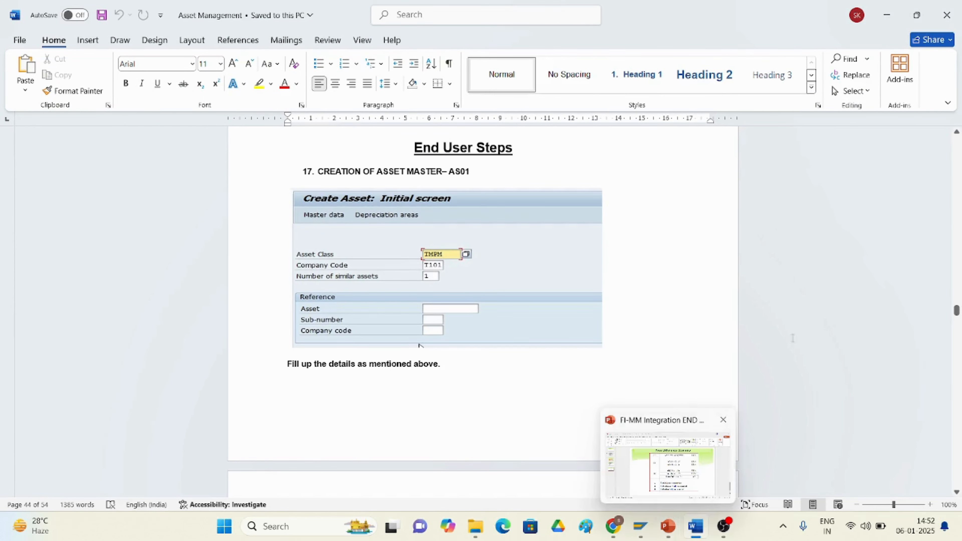
left_click(877, 5)
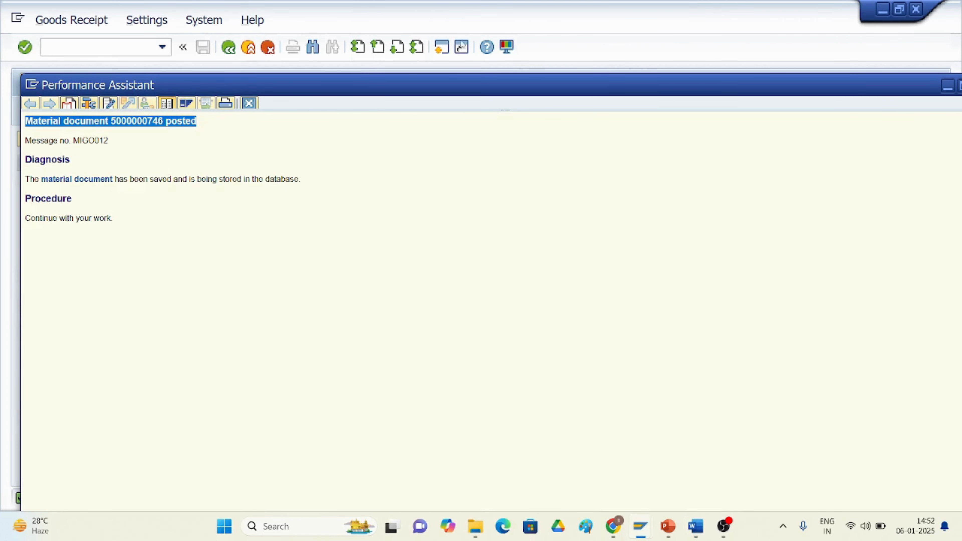
left_click(946, 85)
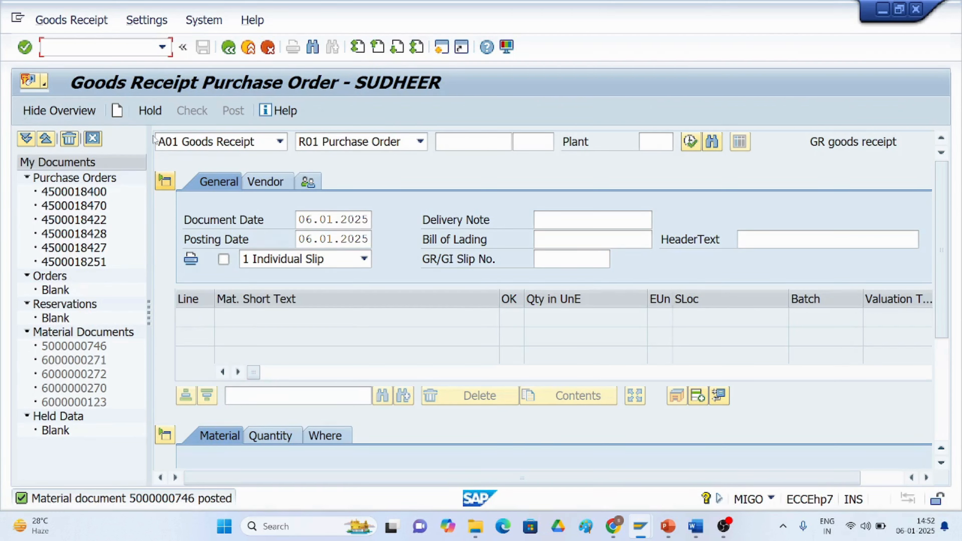
Return to MIGO and switch the action to A04 Display.
left_click(76, 24)
left_click(474, 107)
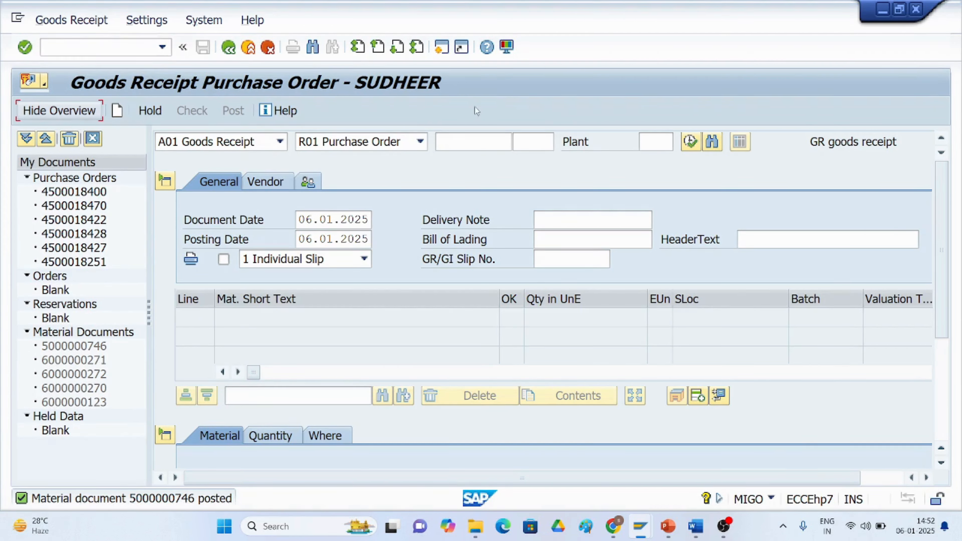
left_click(229, 49)
left_click(226, 49)
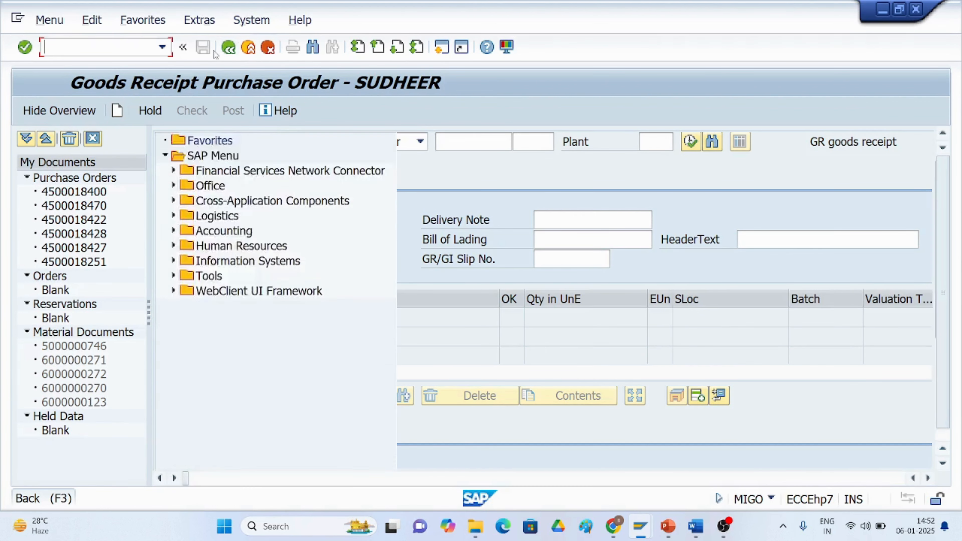
left_click(162, 47)
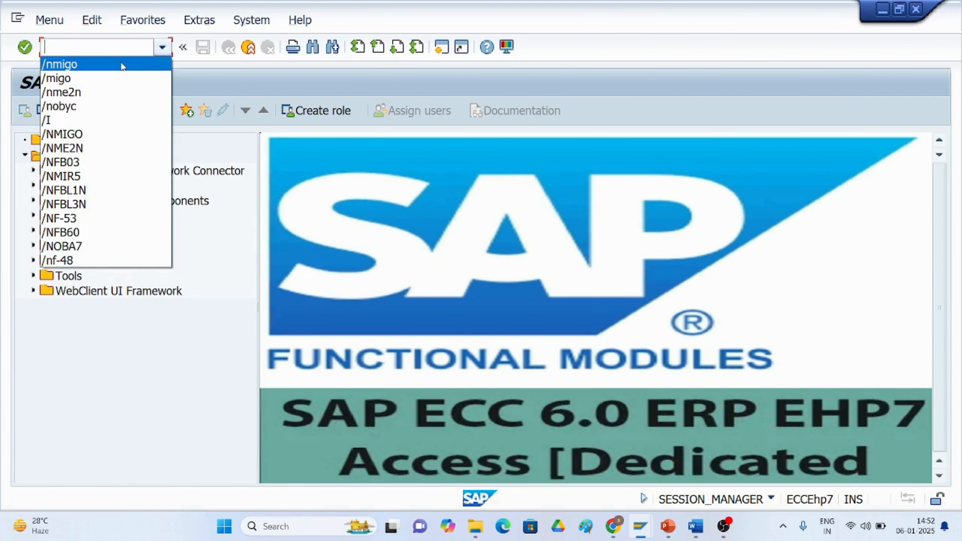
left_click(116, 61)
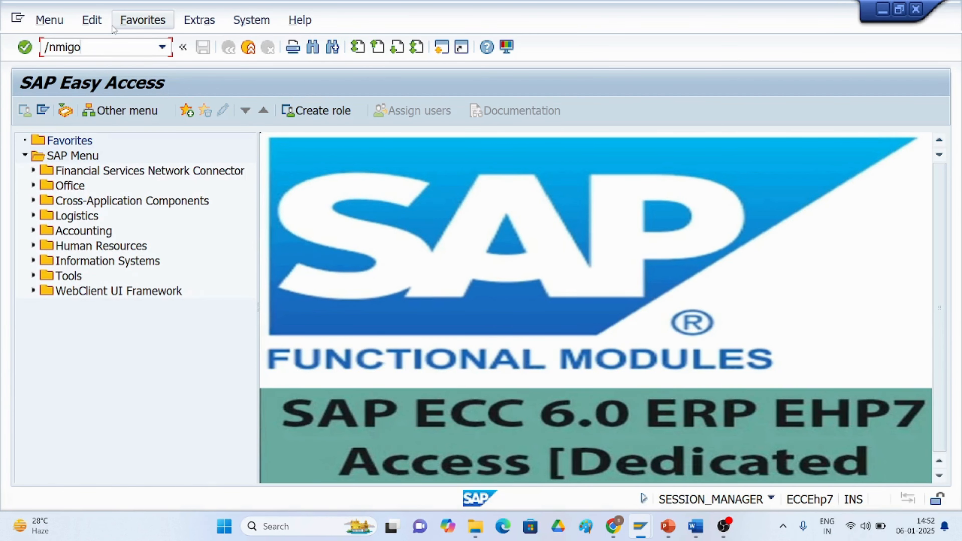
key("Return")
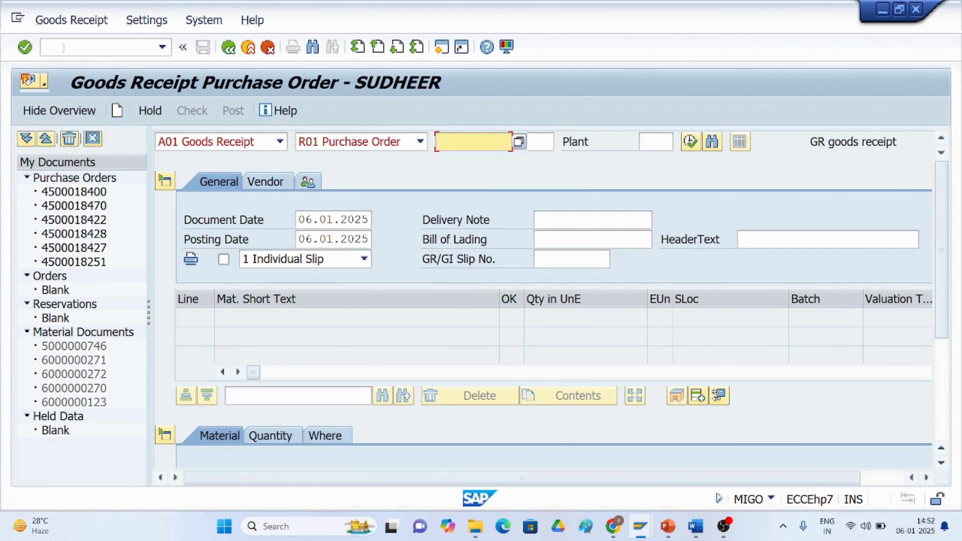
left_click(65, 23)
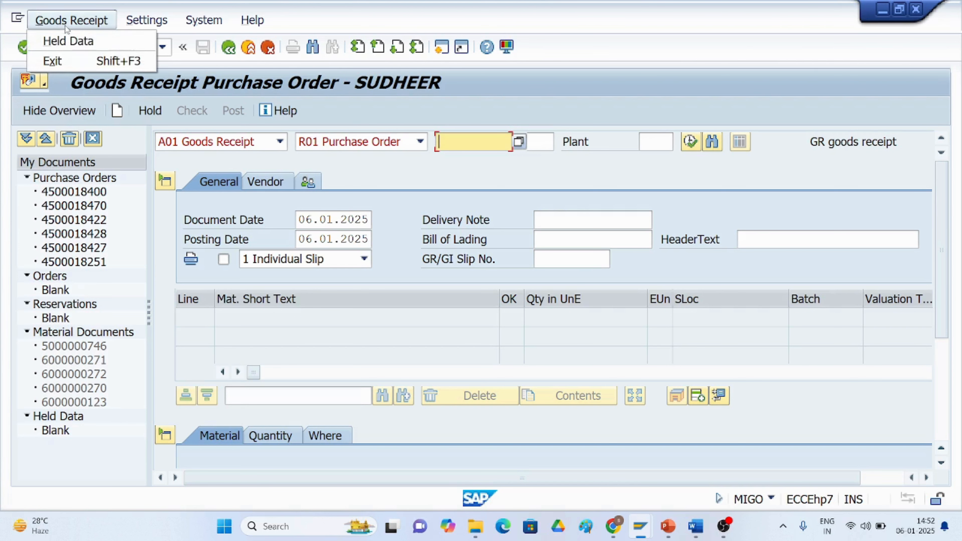
left_click(464, 110)
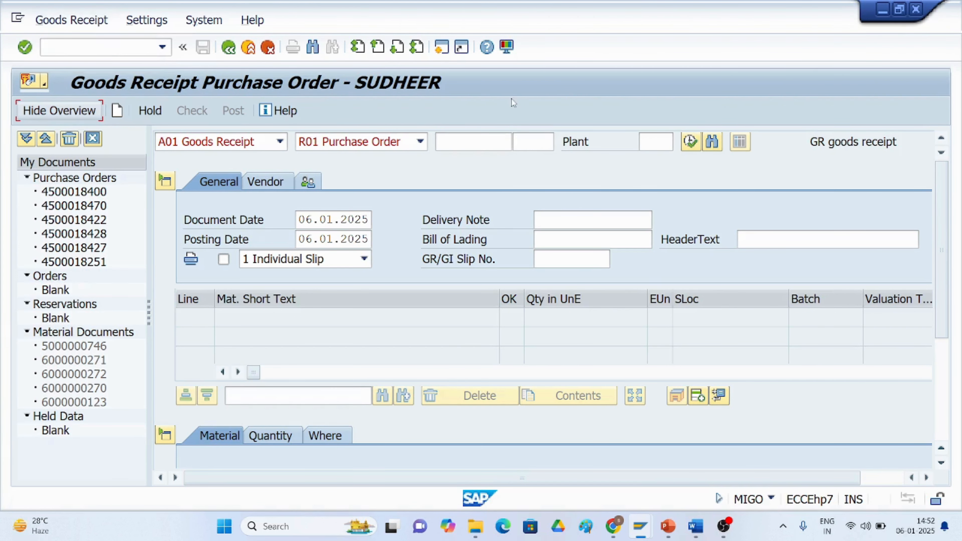
left_click(284, 144)
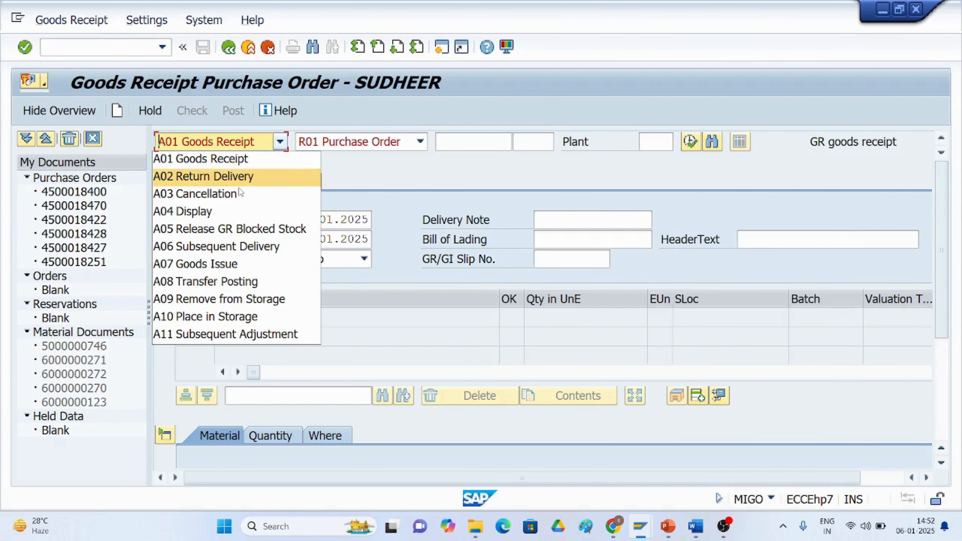
left_click(220, 211)
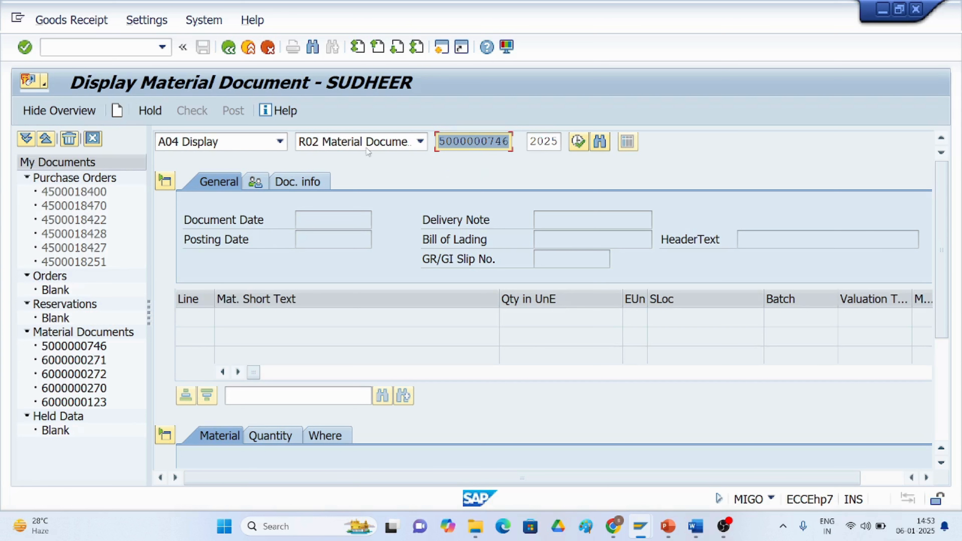
left_click(308, 184)
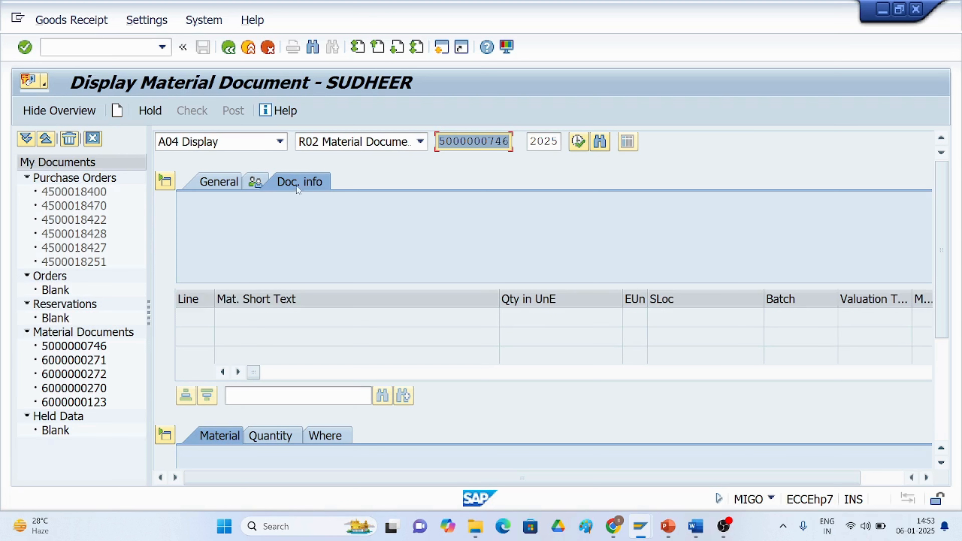
left_click(223, 184)
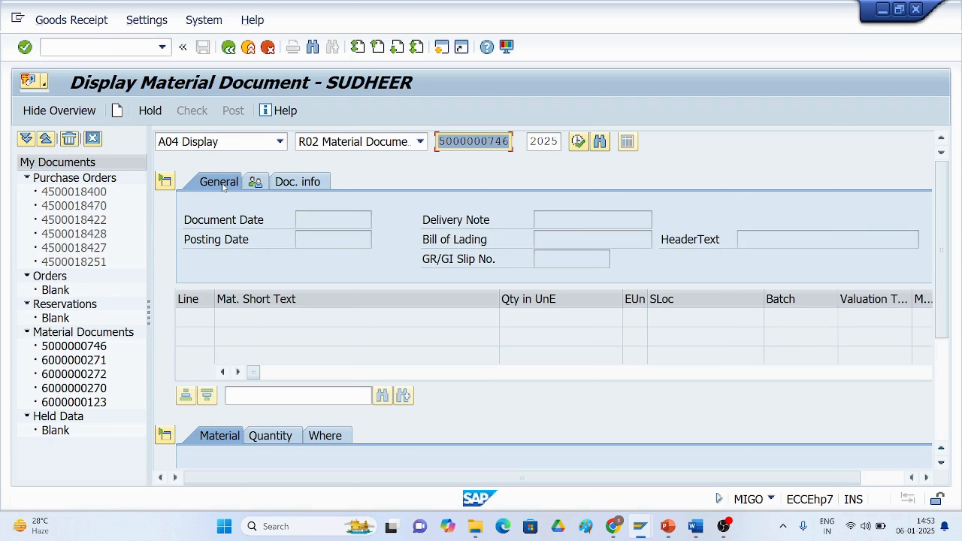
left_click(577, 142)
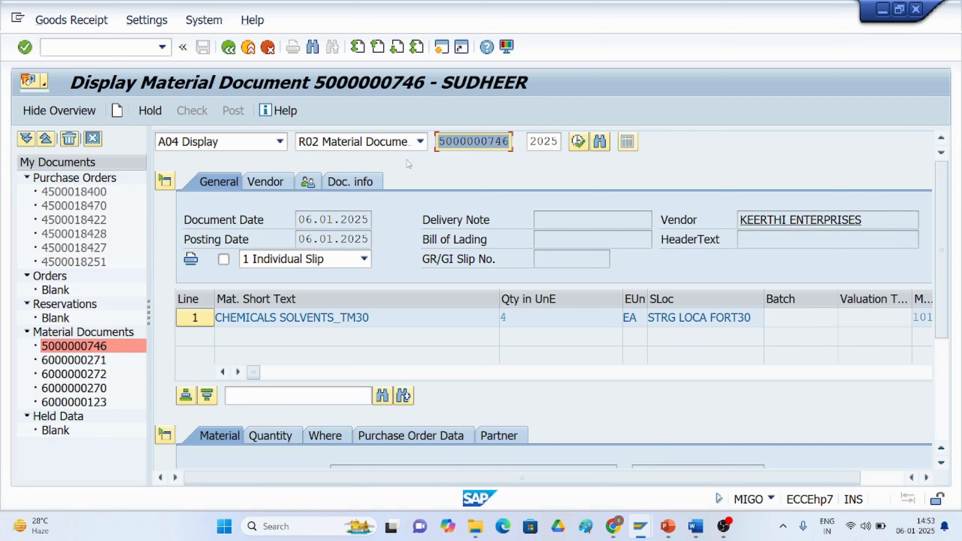
left_click(358, 183)
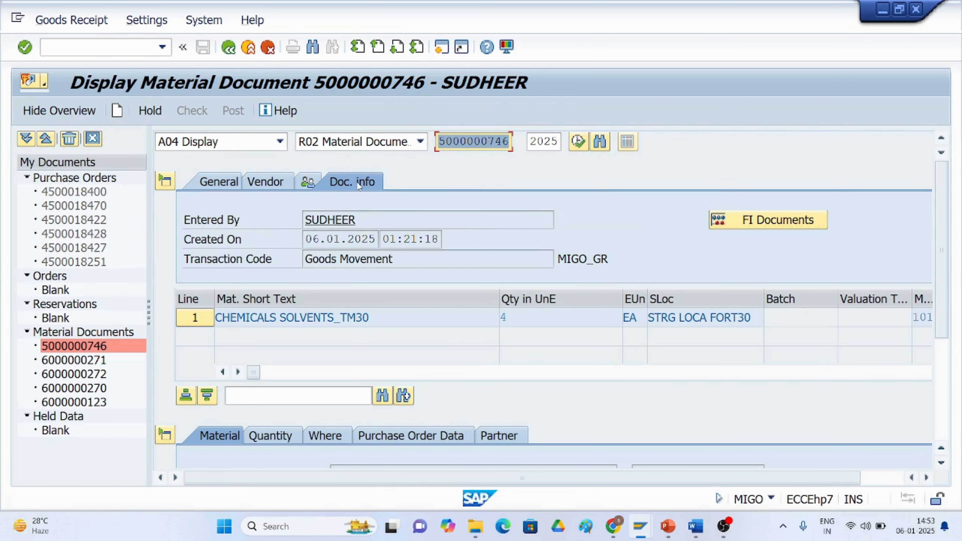
left_click(782, 223)
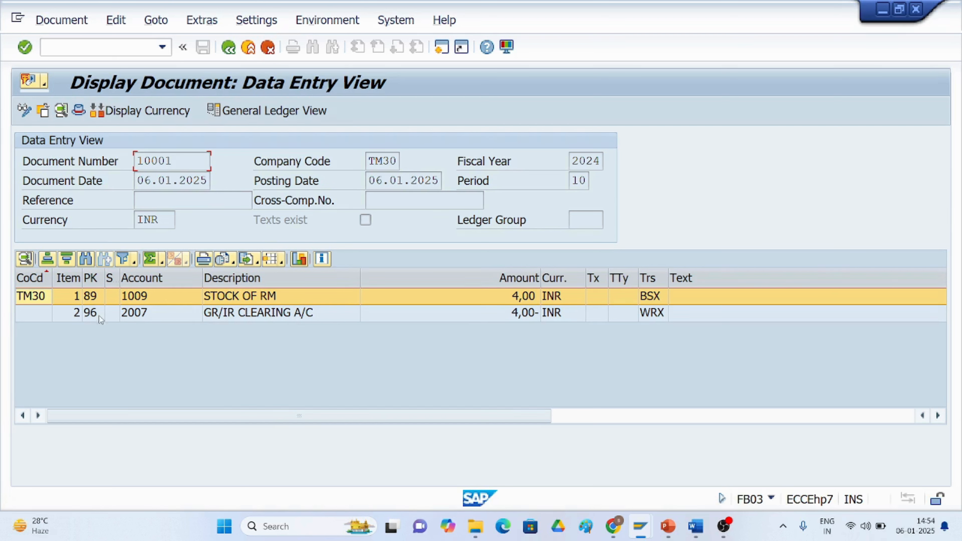
Scroll through the FI document's line items and return to the material document display.
scroll(99, 315, "right", 3)
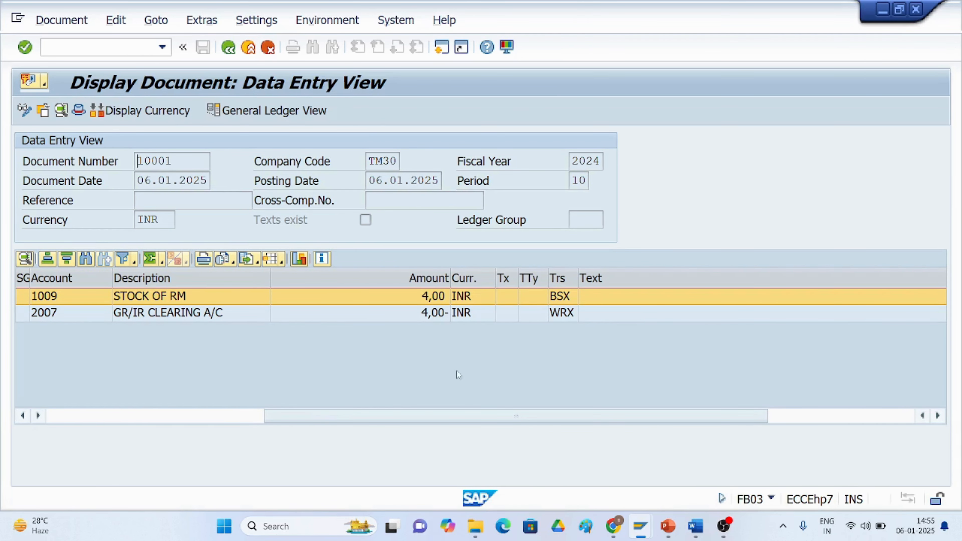
left_click_drag(284, 416, 66, 416)
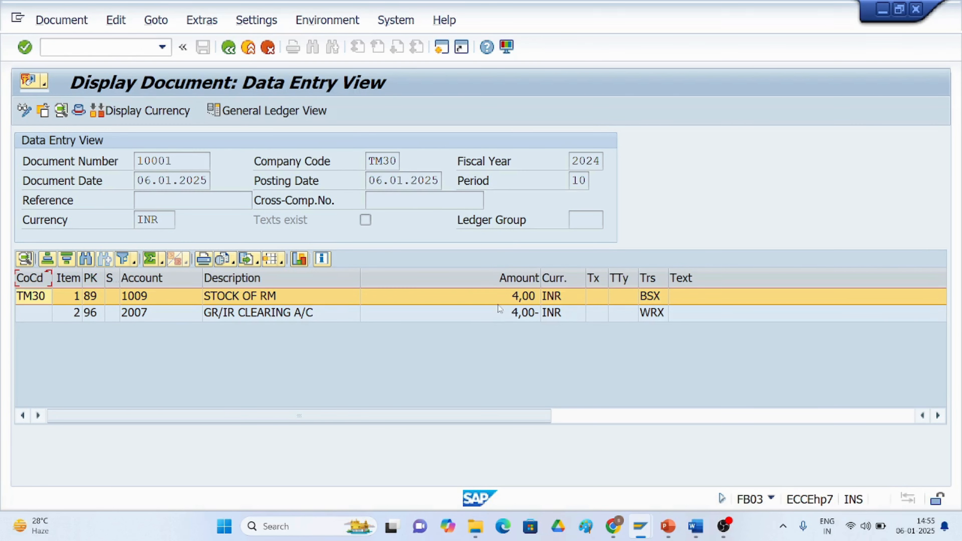
left_click(228, 49)
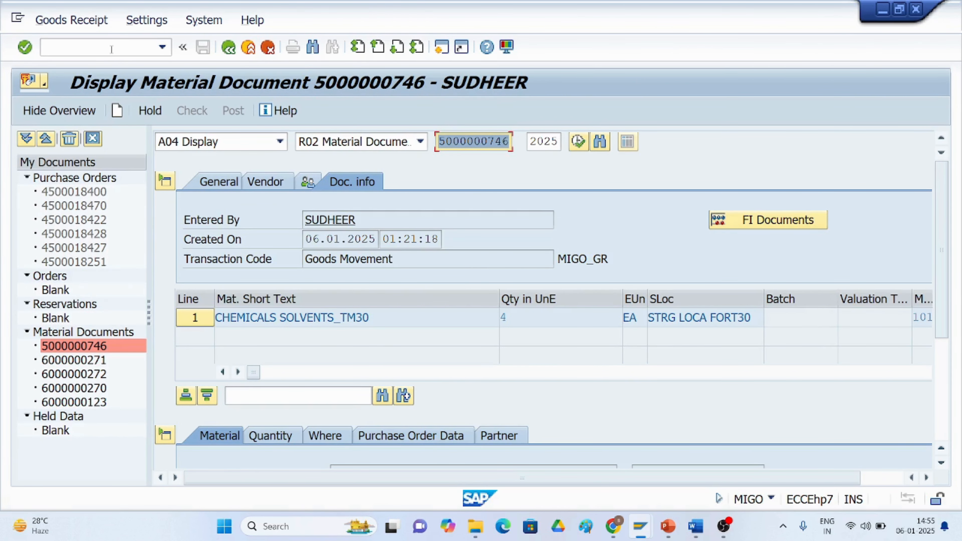
Start transaction FB03 to display an accounting document.
left_click(112, 48)
type("/")
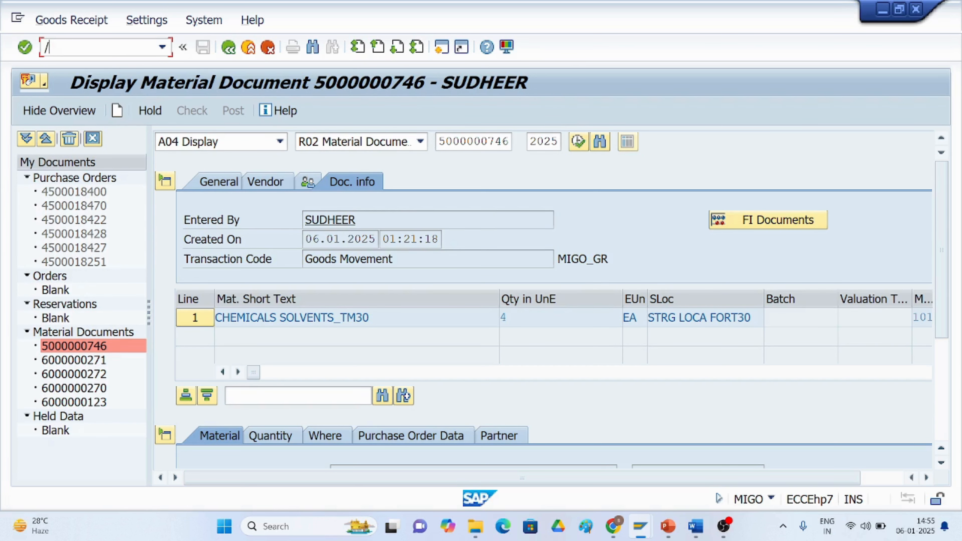
type("nfb03")
key("Return")
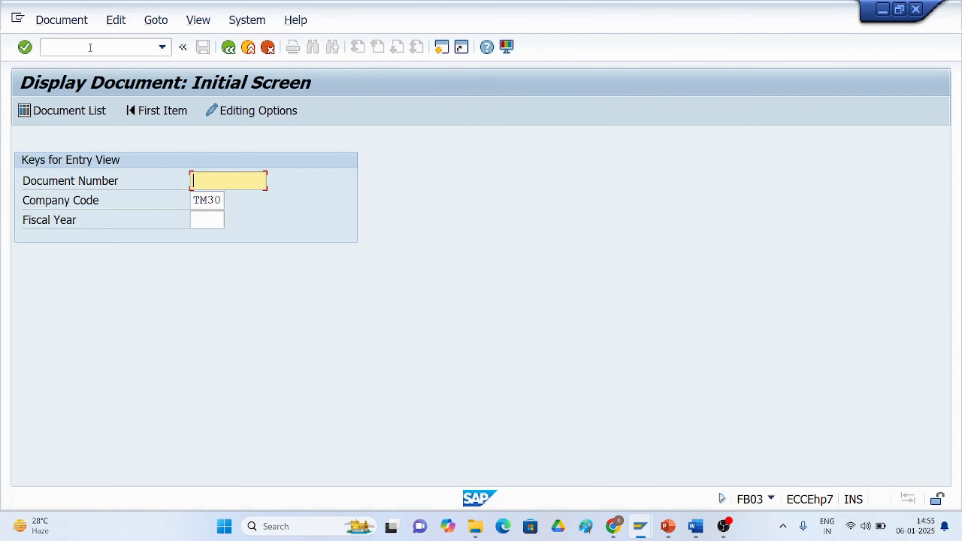
Open the document list and set the fiscal year to 2024.
left_click(214, 223)
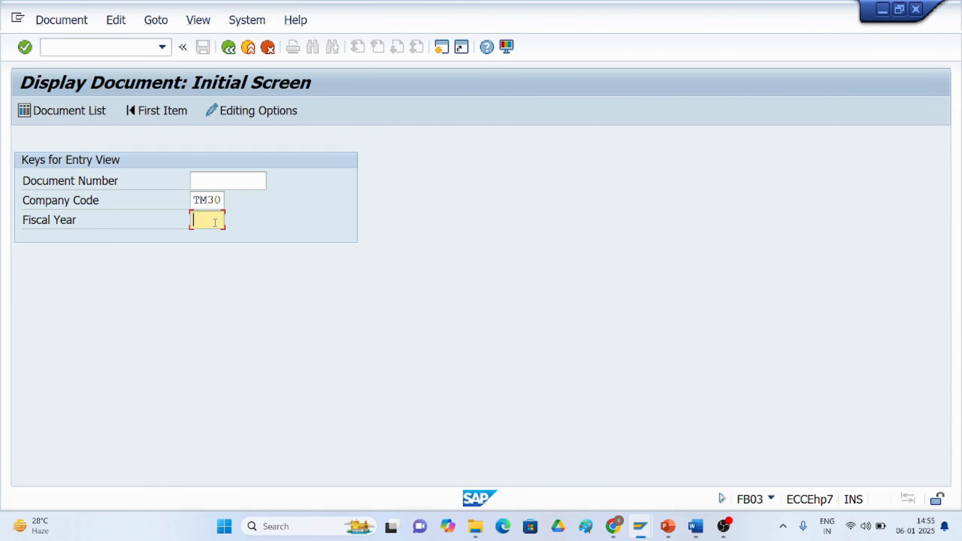
type("2024")
left_click(60, 110)
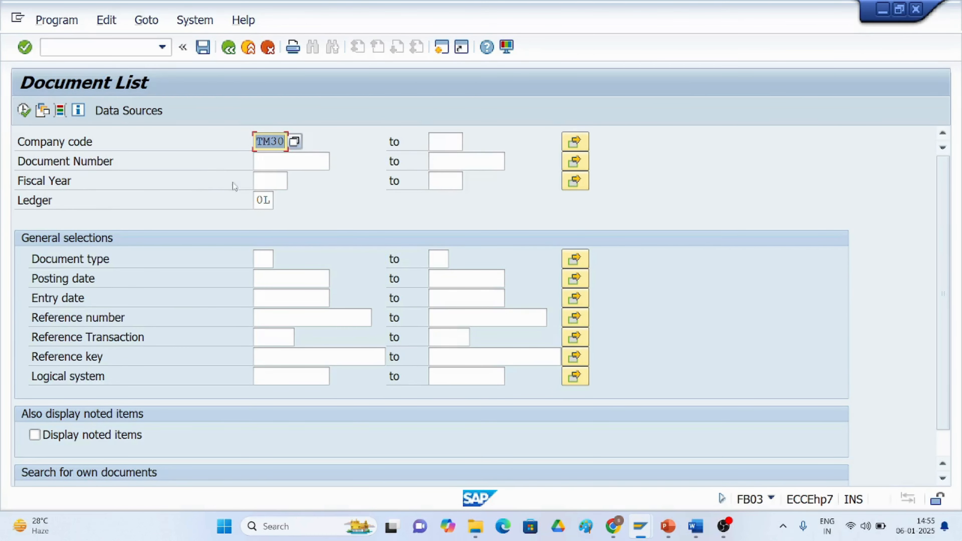
left_click(262, 183)
type("2024")
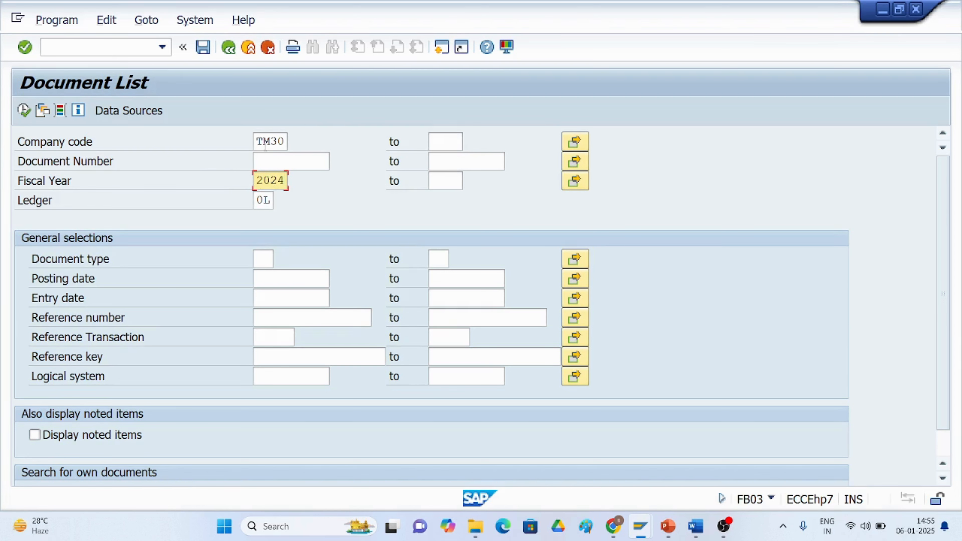
Pick document type RE from the search help and run the document list.
left_click(263, 258)
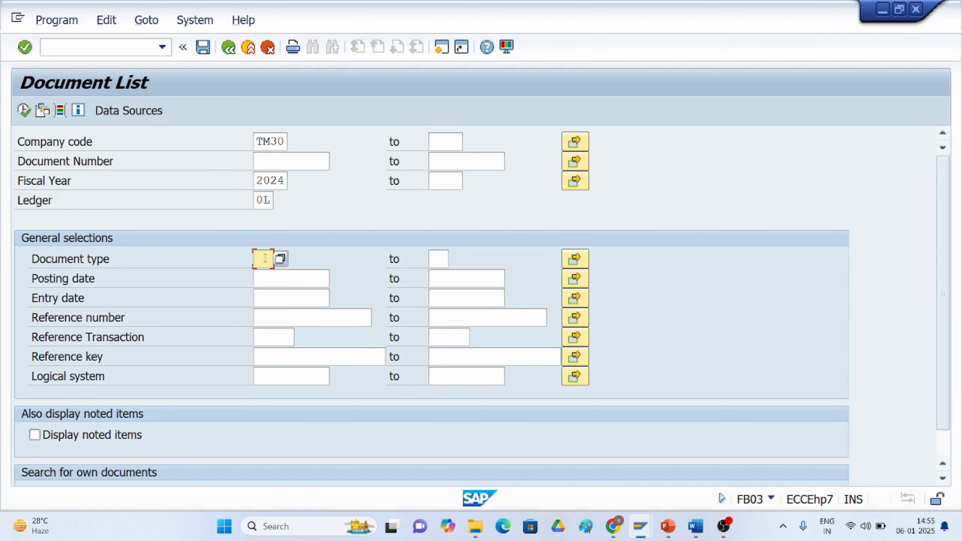
left_click(281, 258)
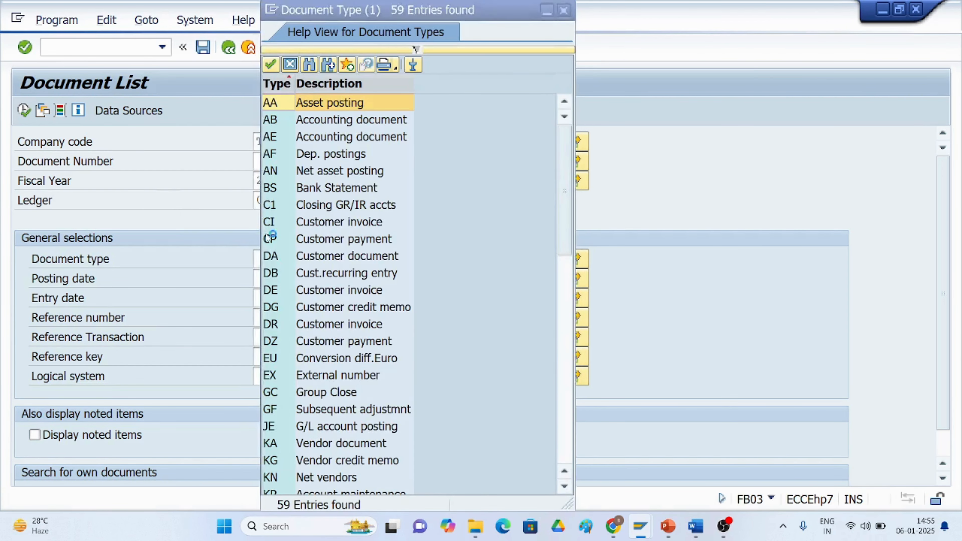
scroll(325, 358, "down", 5)
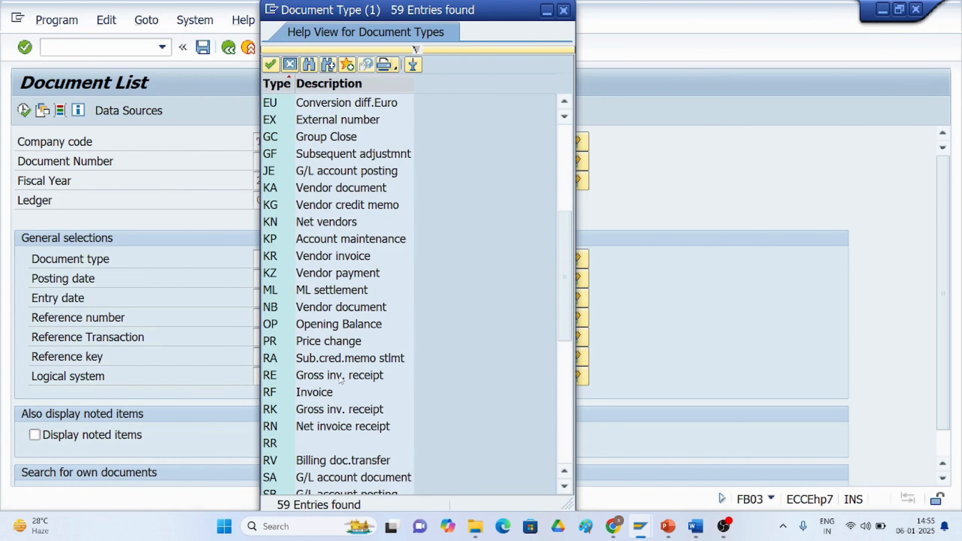
left_click(338, 375)
double_click(338, 374)
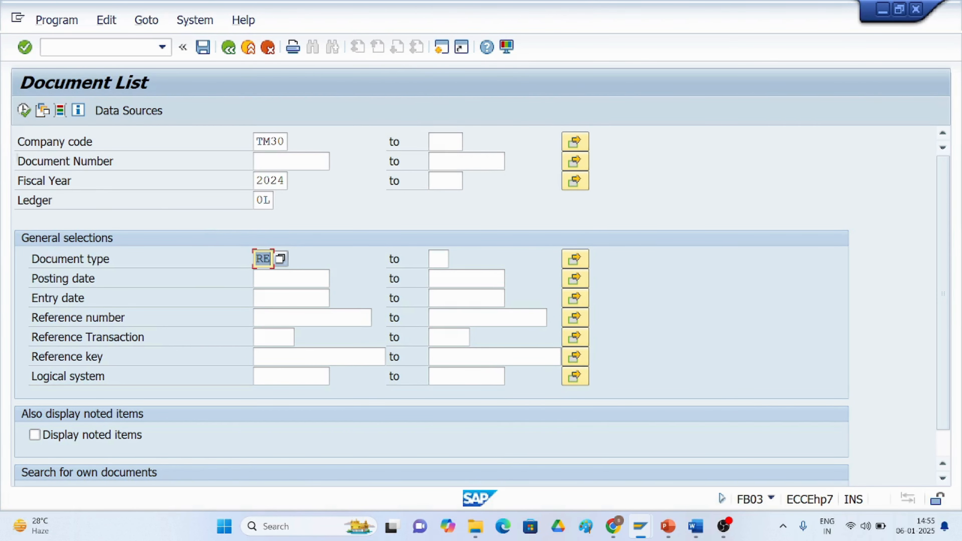
left_click(24, 110)
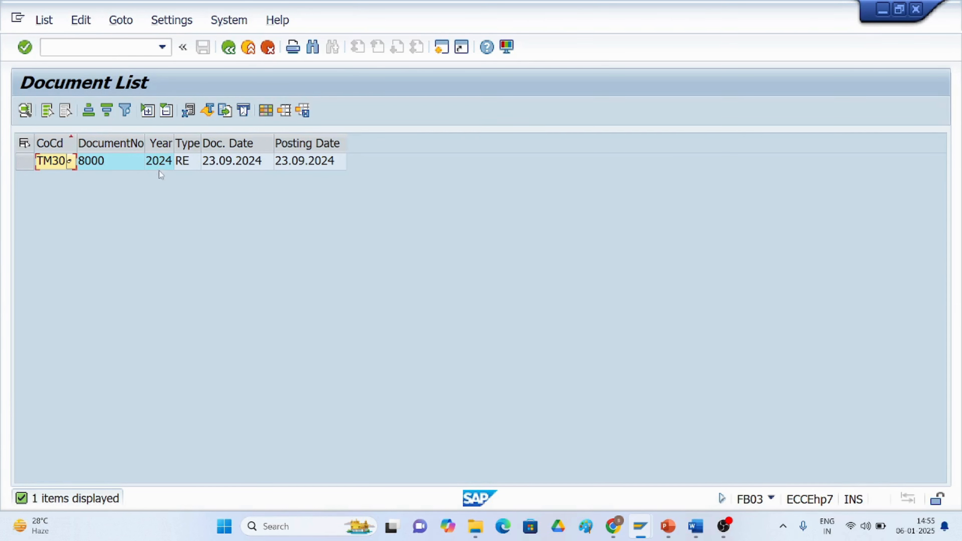
Open invoice document 8000 from the list, then go back to the selection screen.
double_click(212, 164)
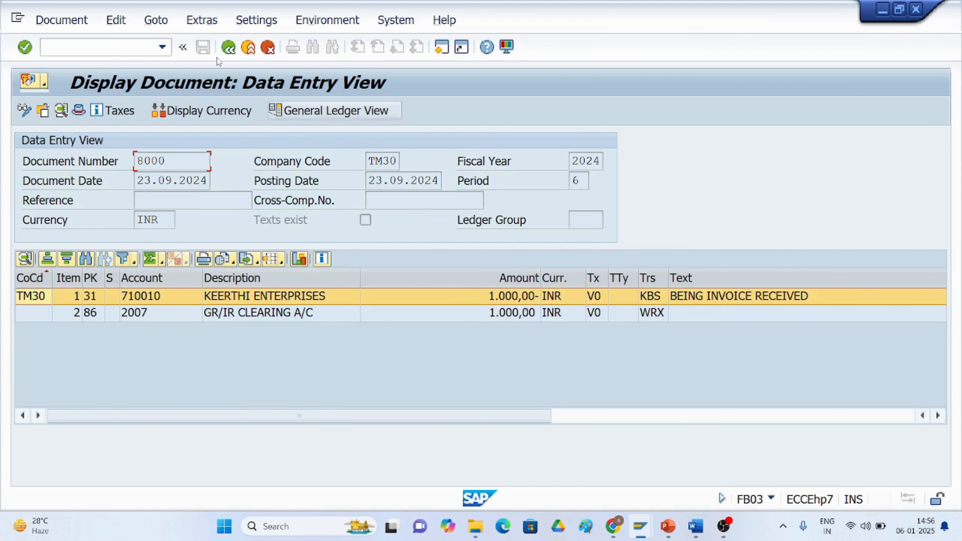
left_click(227, 53)
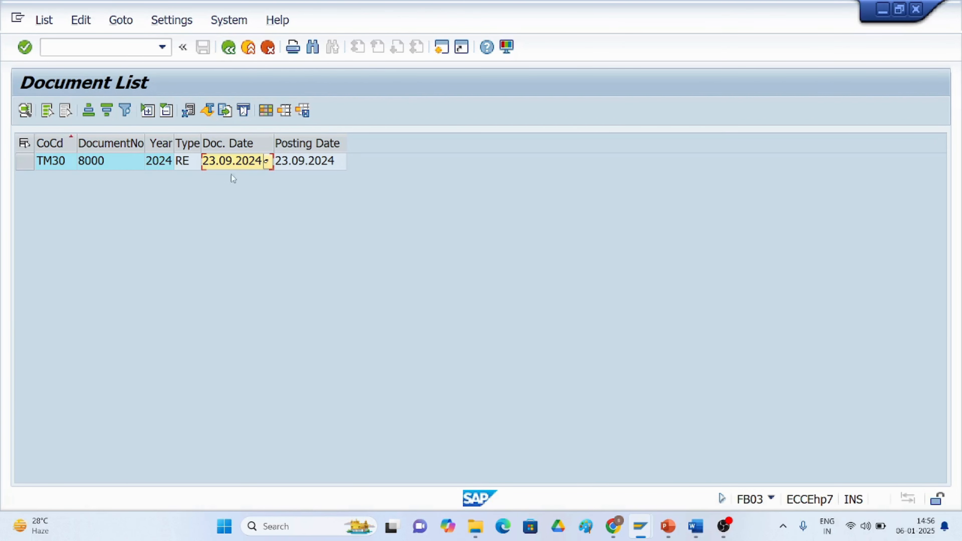
left_click(228, 49)
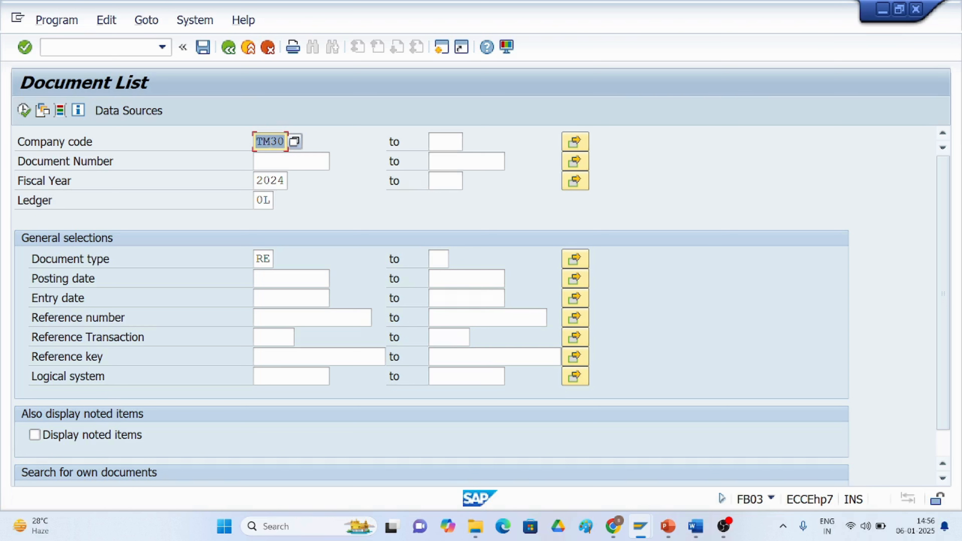
Change the company code to TM50 and run the document list again.
type("tmp")
type("0")
left_click(23, 110)
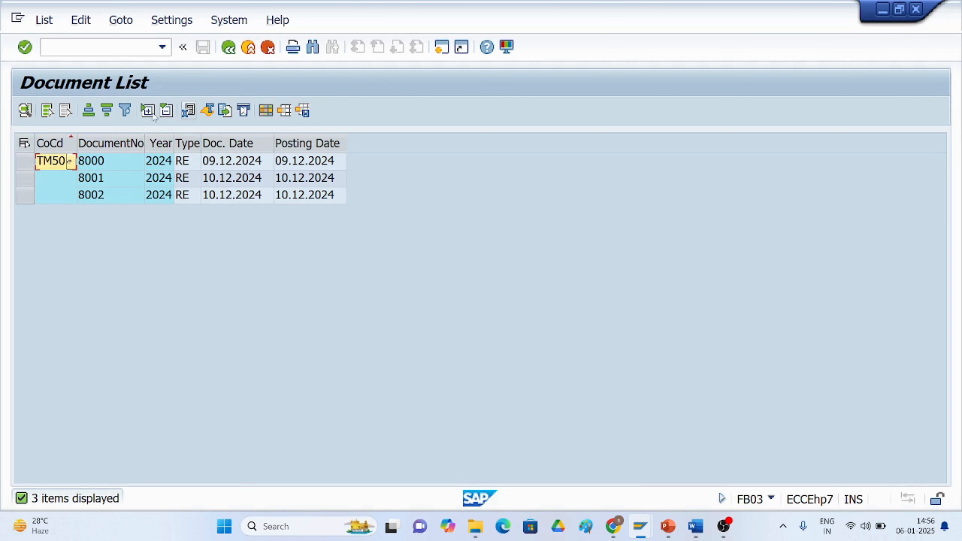
Leave the document list and FB03, returning to the SAP Easy Access menu.
left_click(227, 52)
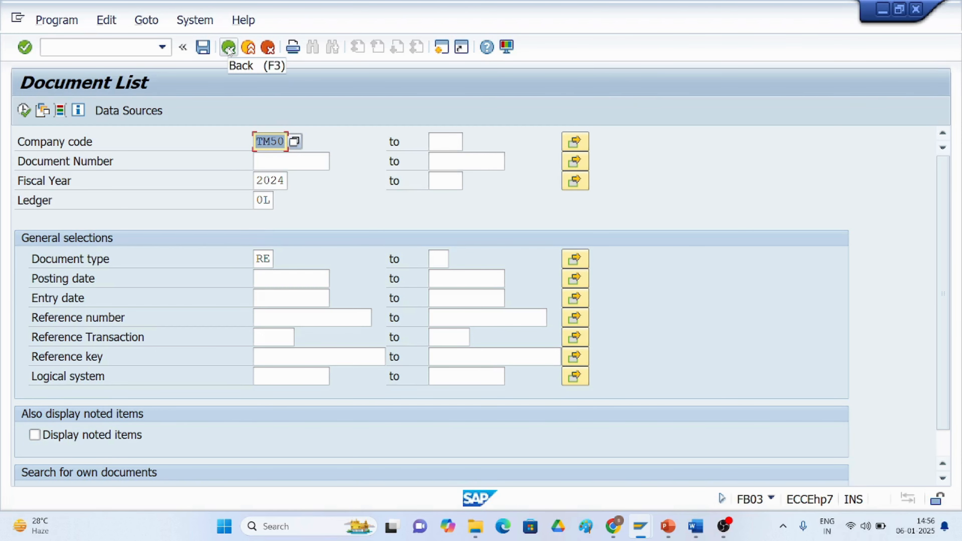
left_click(269, 278)
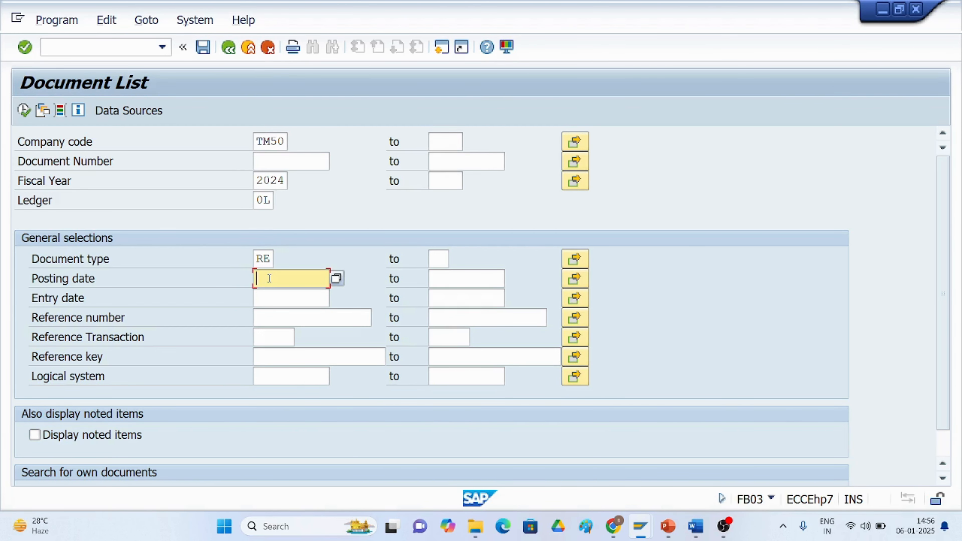
left_click(228, 49)
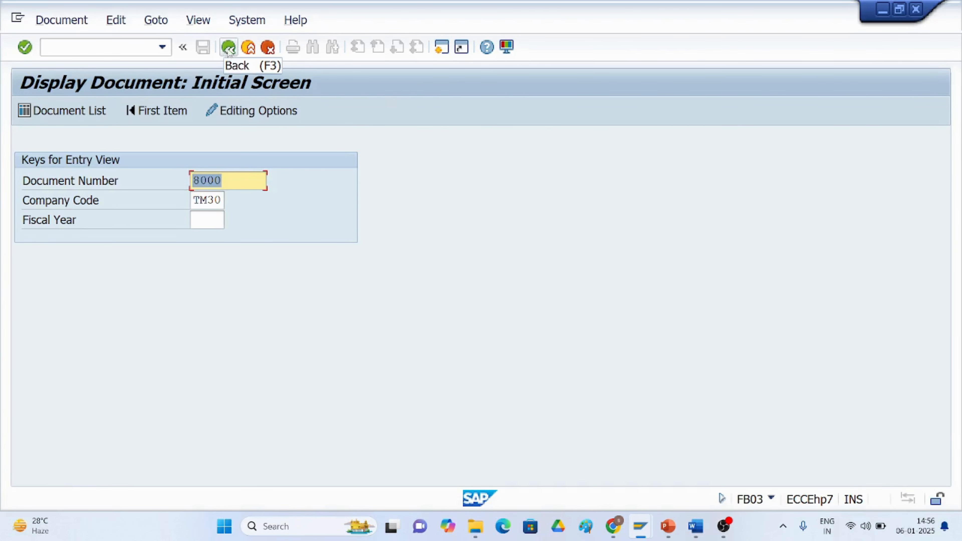
left_click(228, 49)
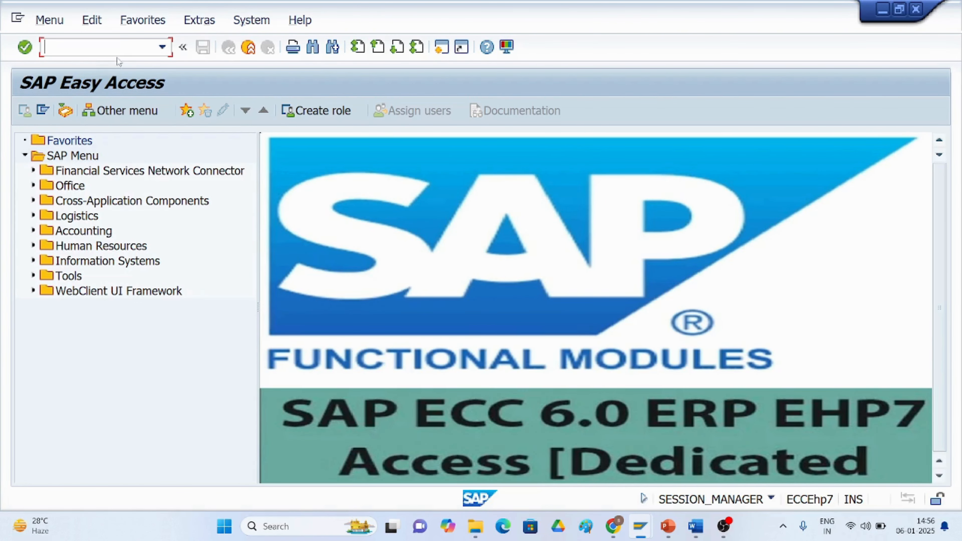
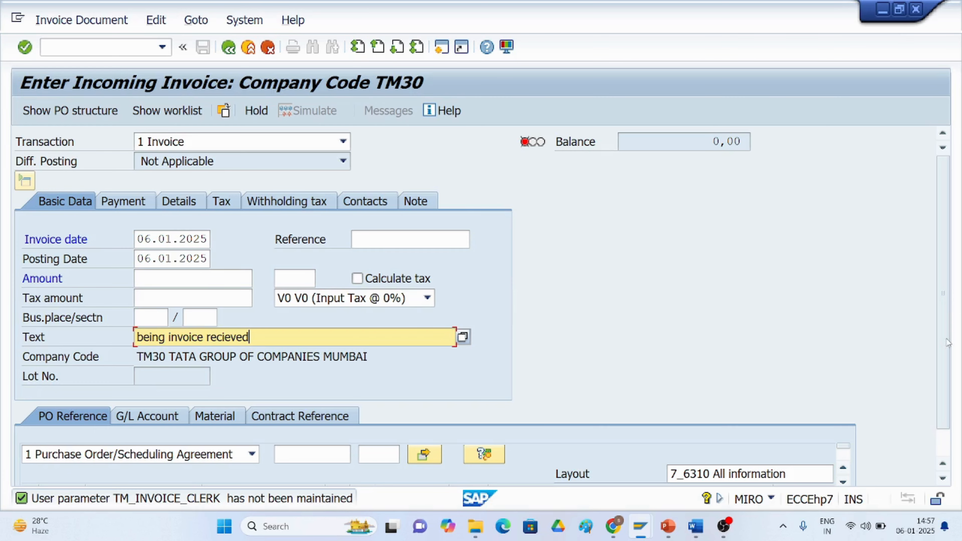
Open a new SAP session alongside the Enter Incoming Invoice screen for company code TM30.
scroll(947, 343, "down", 2)
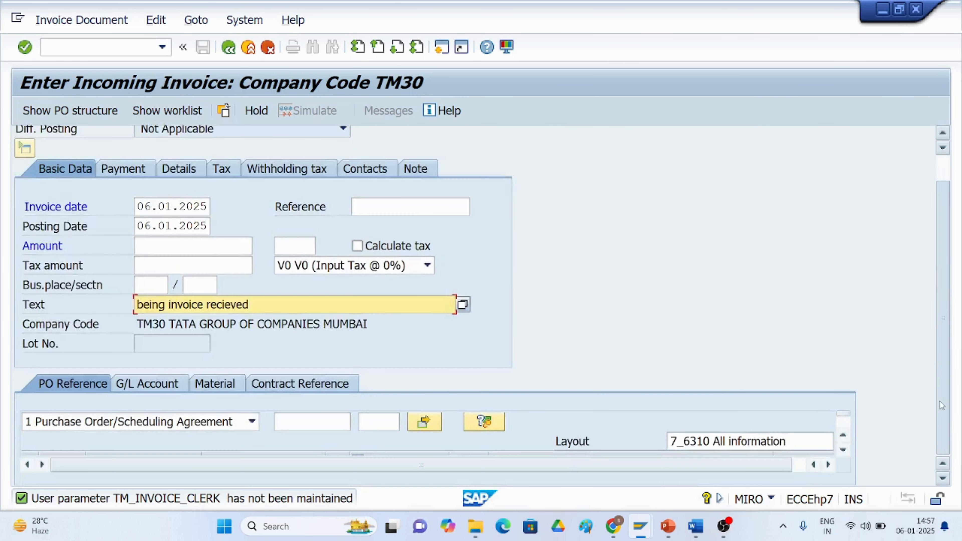
left_click(311, 426)
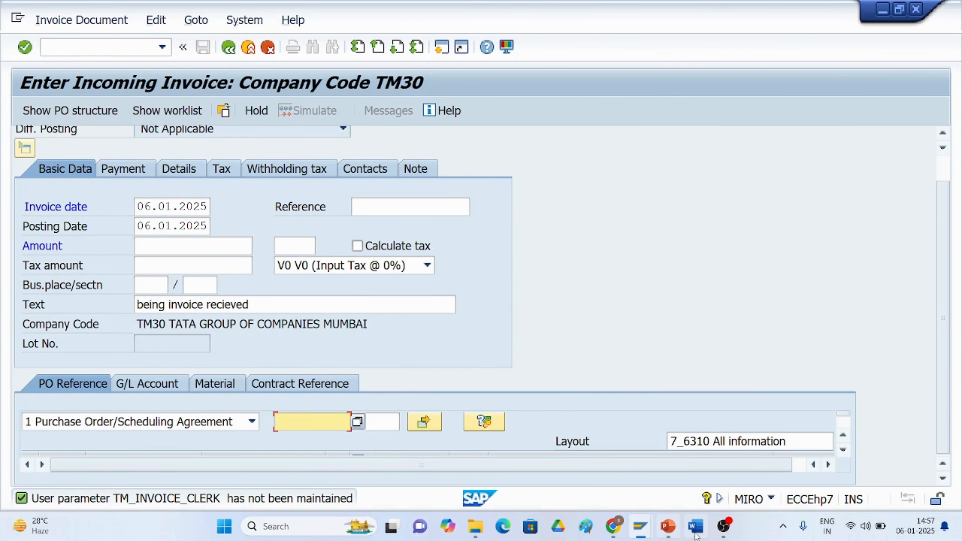
mouse_move(640, 527)
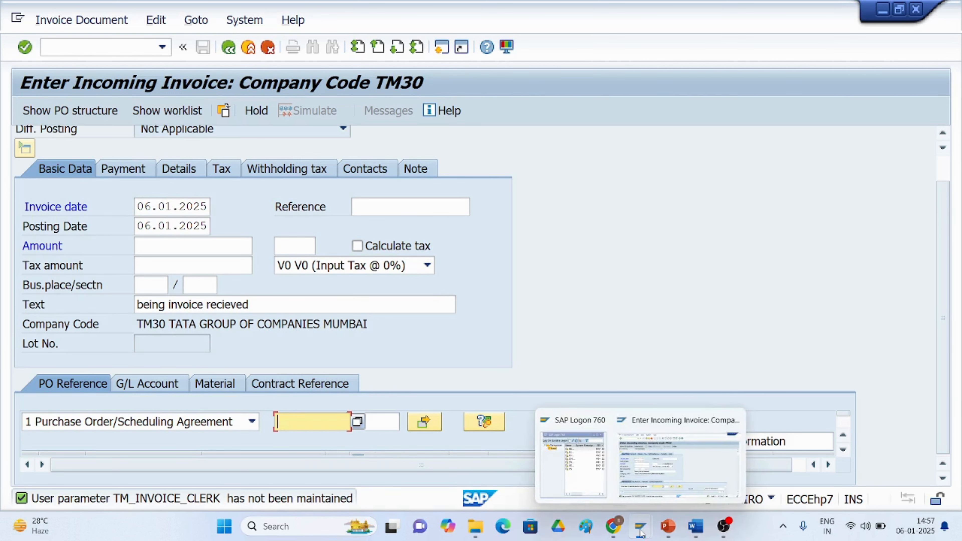
left_click(668, 502)
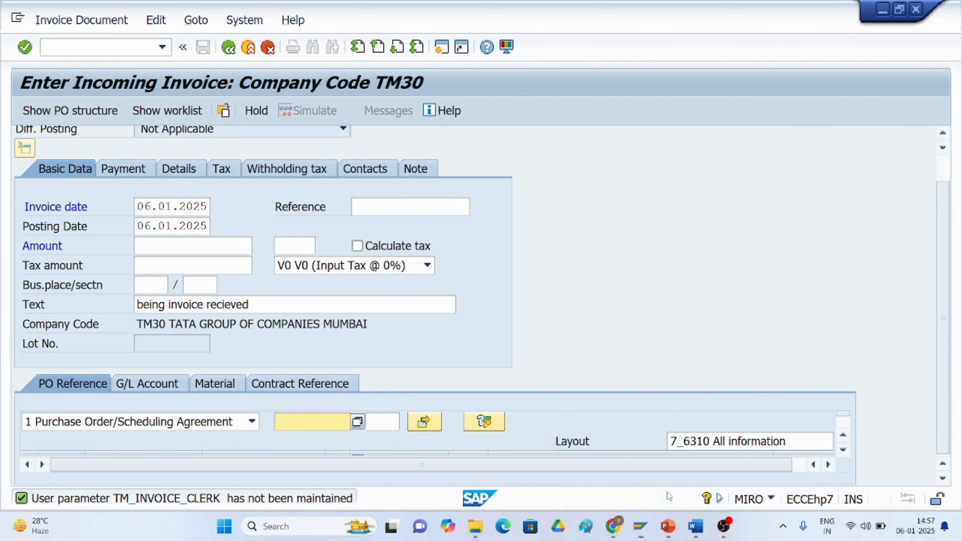
left_click(445, 54)
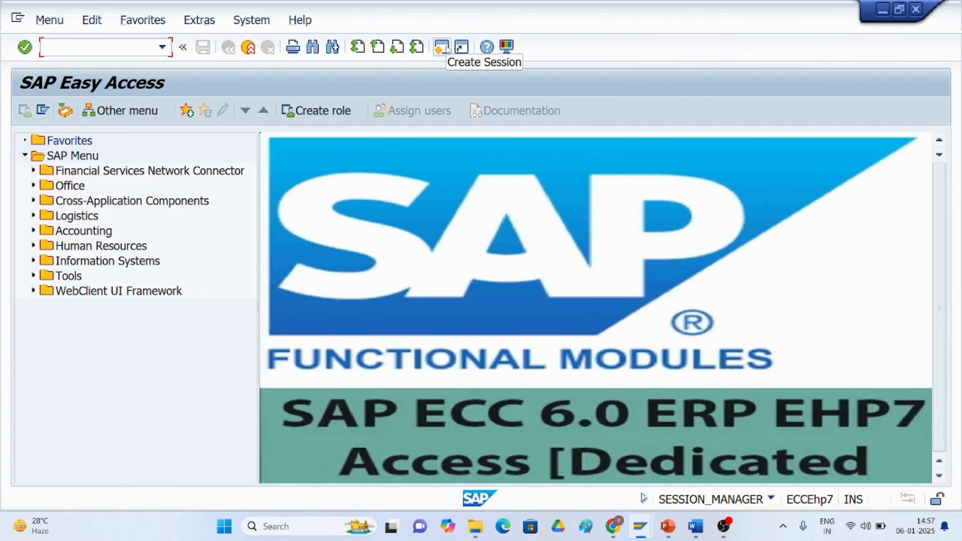
type("/nm")
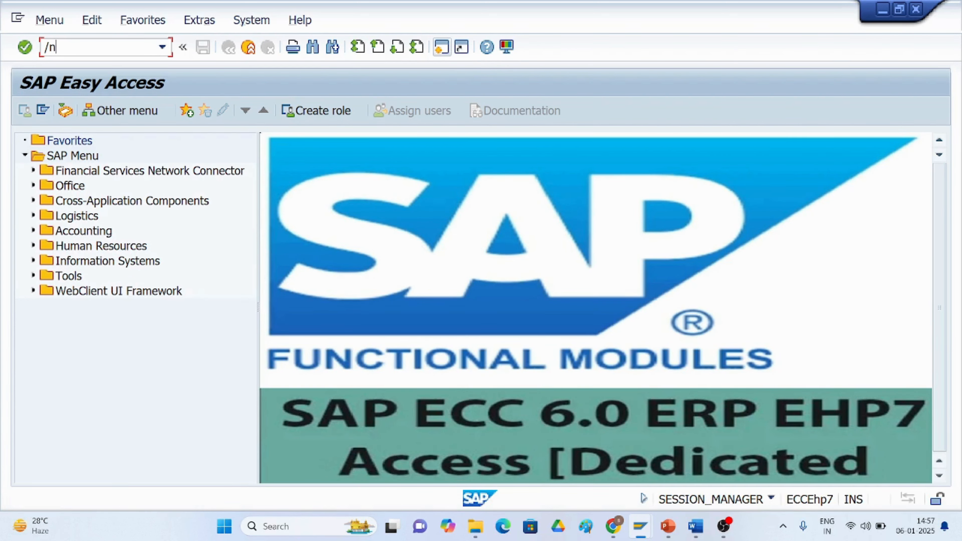
type("e23n")
key("Return")
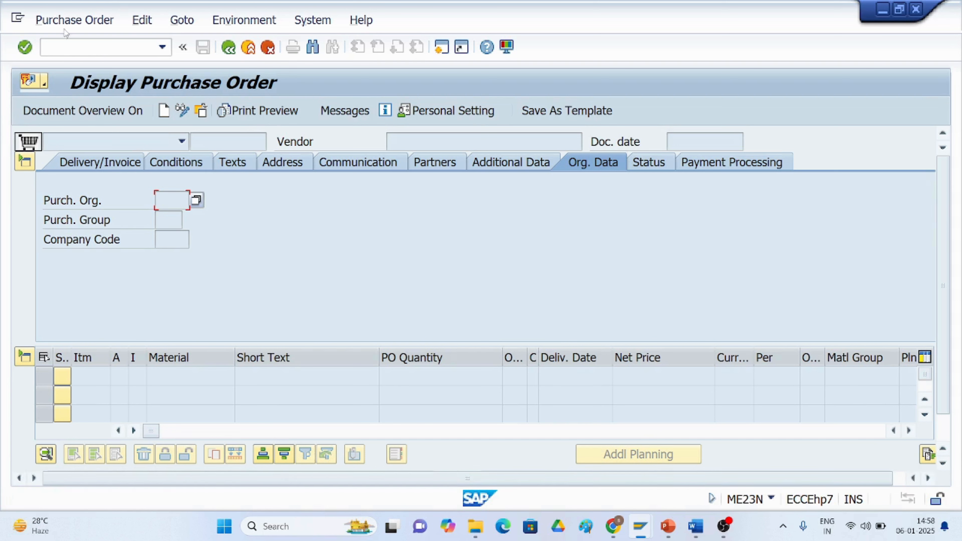
left_click(67, 24)
left_click(72, 82)
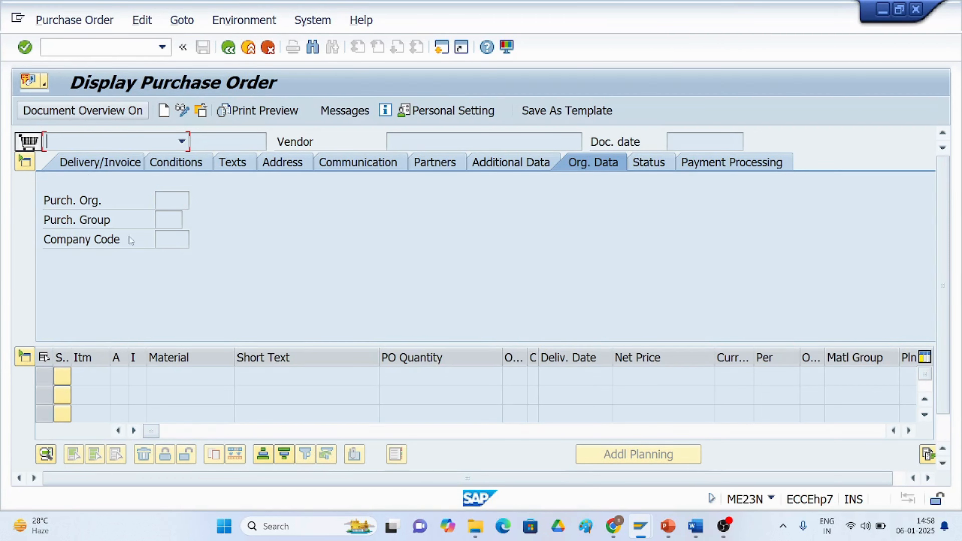
Run transaction ME2N to list purchasing documents by document number for purchasing organization TM50.
left_click(56, 49)
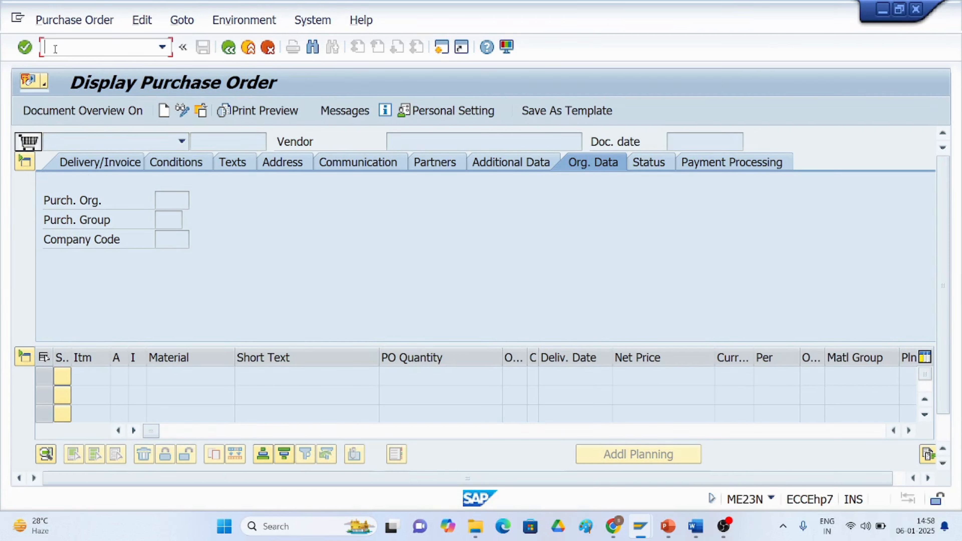
type("/nme2n")
key("Return")
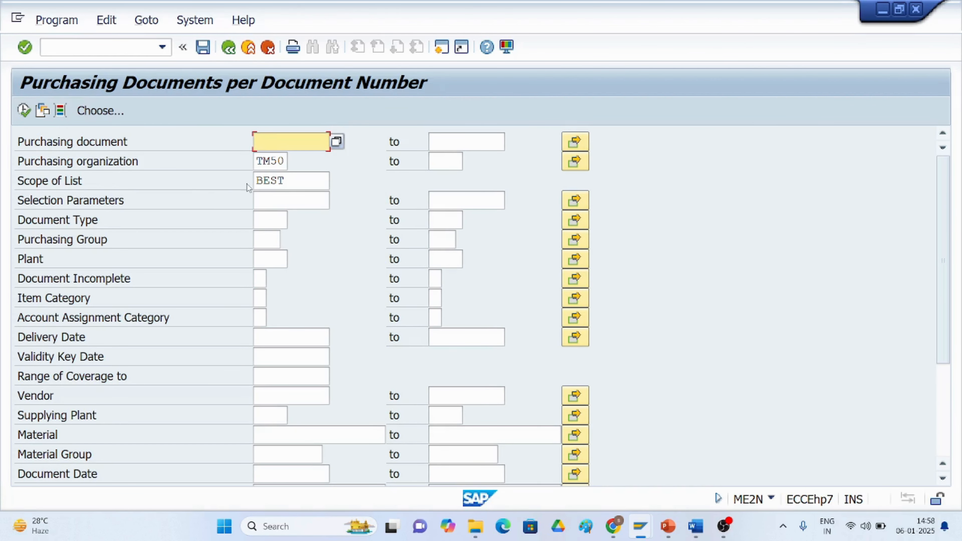
left_click(24, 112)
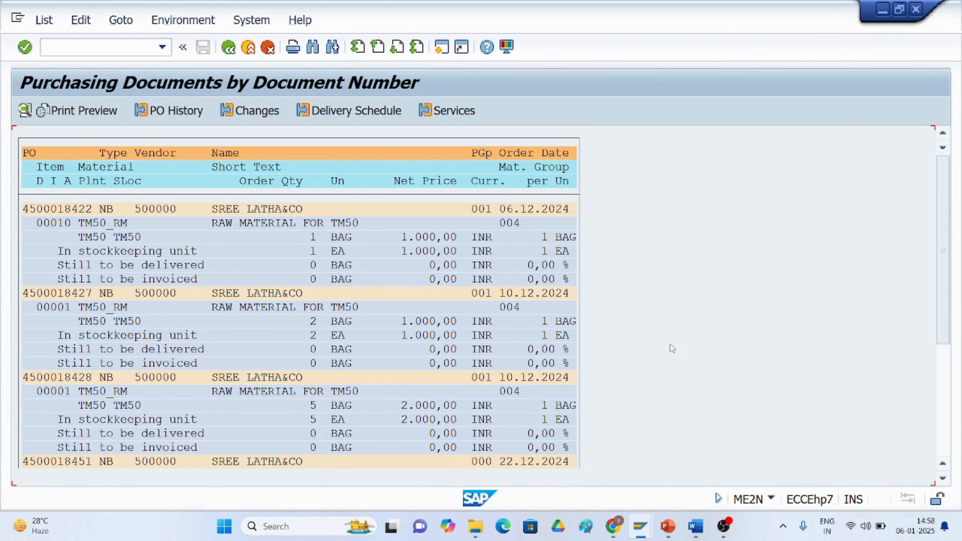
Review the TM50 purchase orders' open delivery and invoice quantities, then switch back to the invoice entry session.
scroll(921, 337, "down", 4)
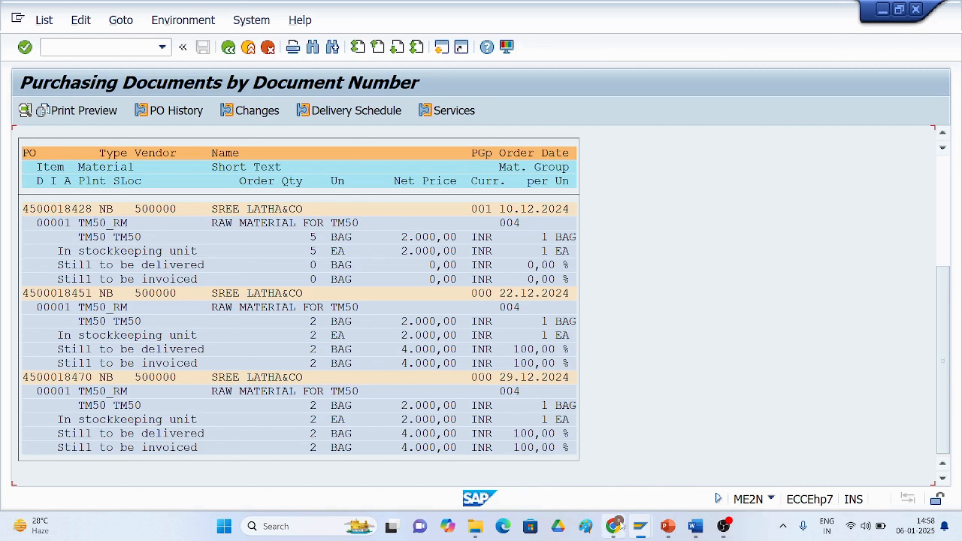
mouse_move(639, 532)
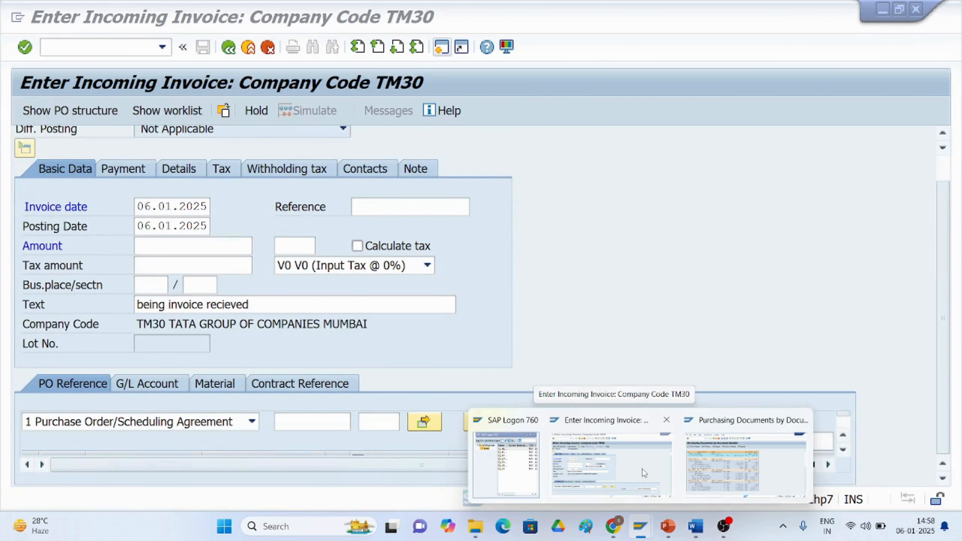
left_click(642, 468)
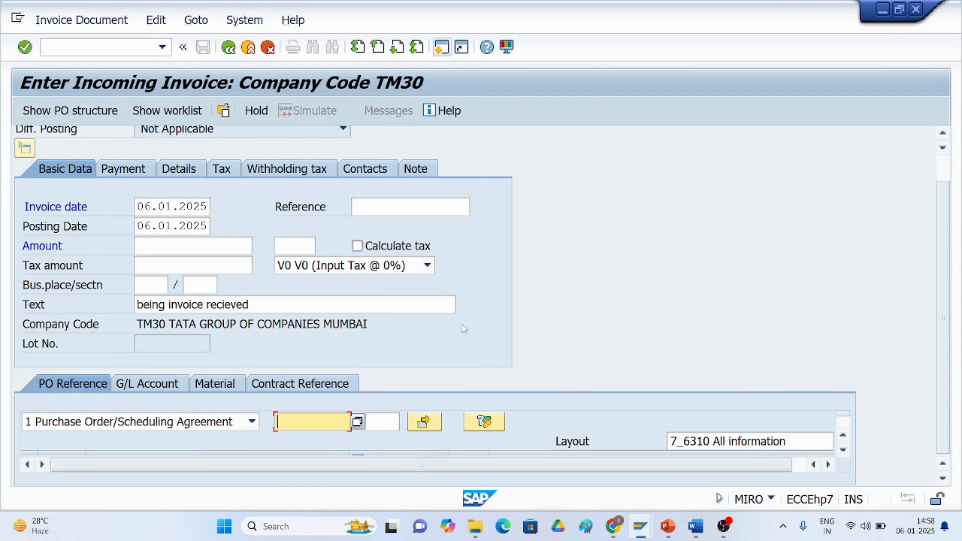
Try to search purchase orders for the invoice from the PO reference search help without selections.
left_click(357, 422)
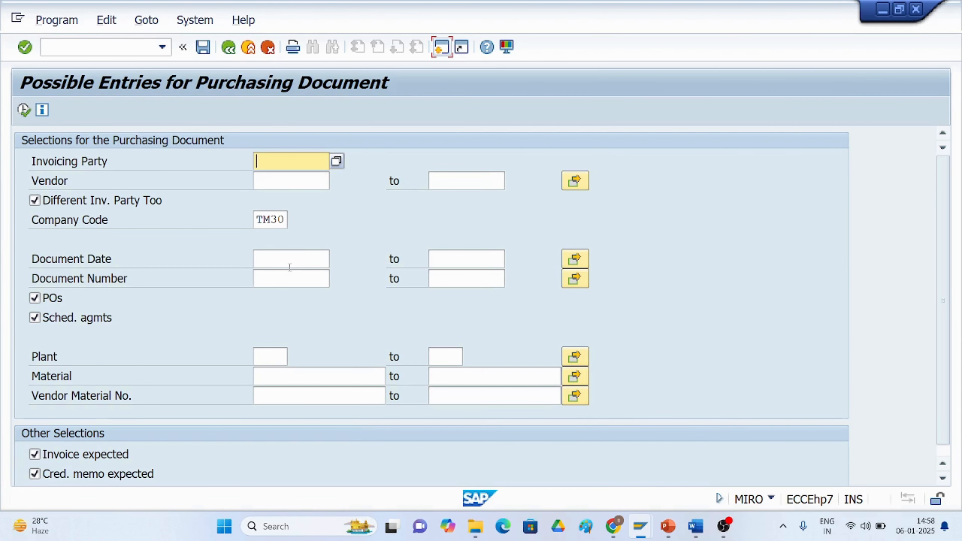
left_click(23, 110)
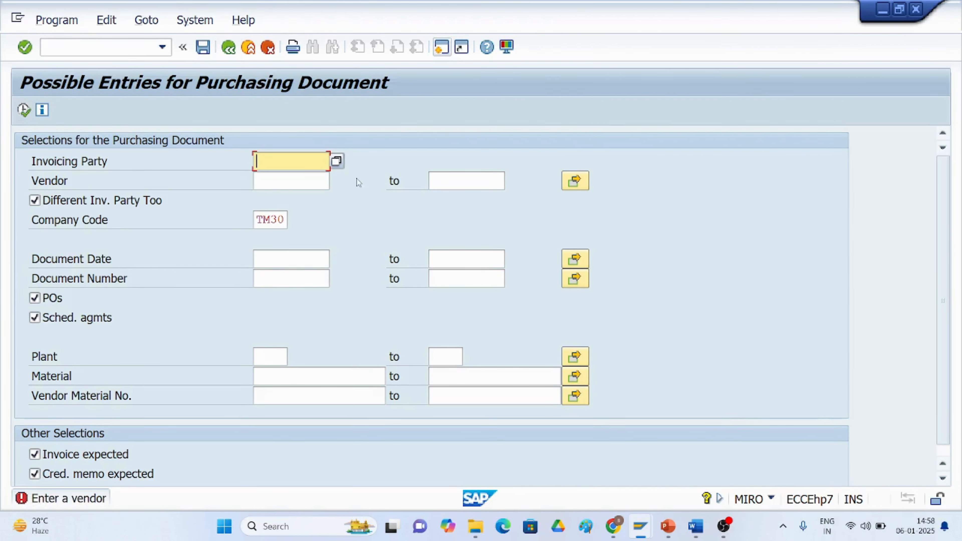
Try the purchase order search with invoicing party 710010 picked from the vendor search help.
left_click(337, 162)
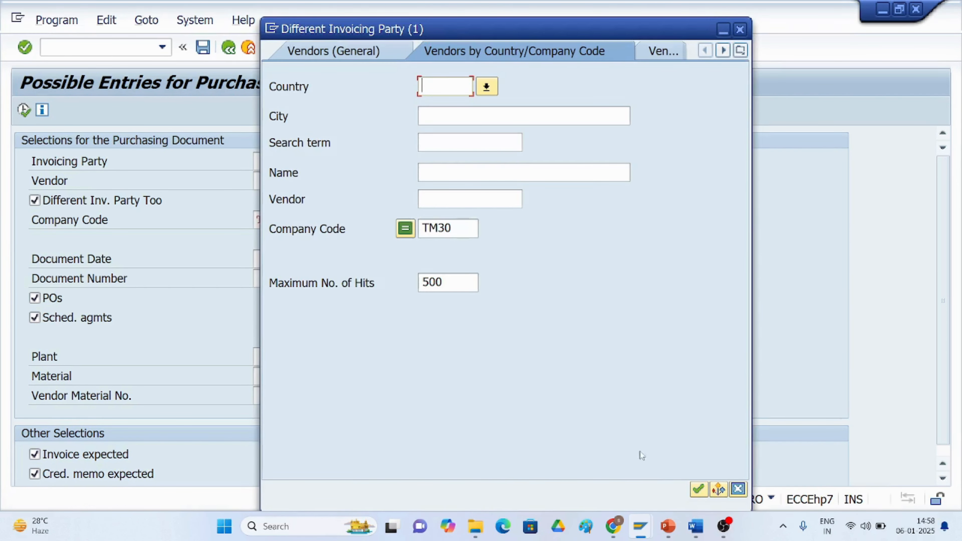
left_click(700, 488)
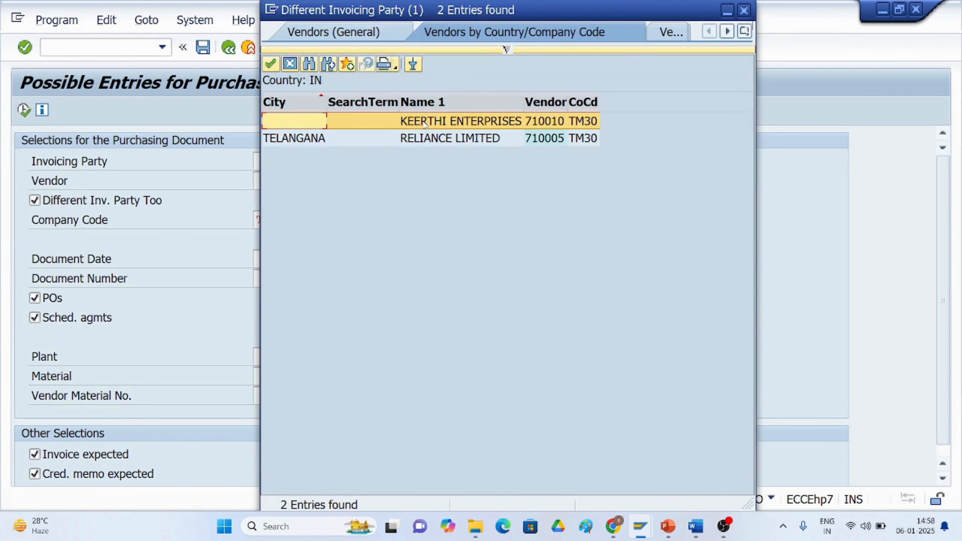
double_click(423, 121)
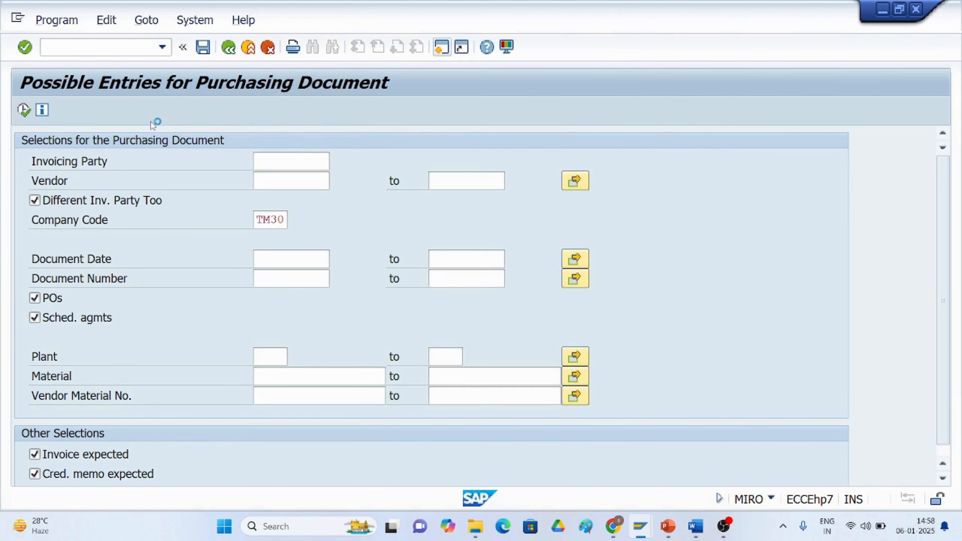
left_click(24, 109)
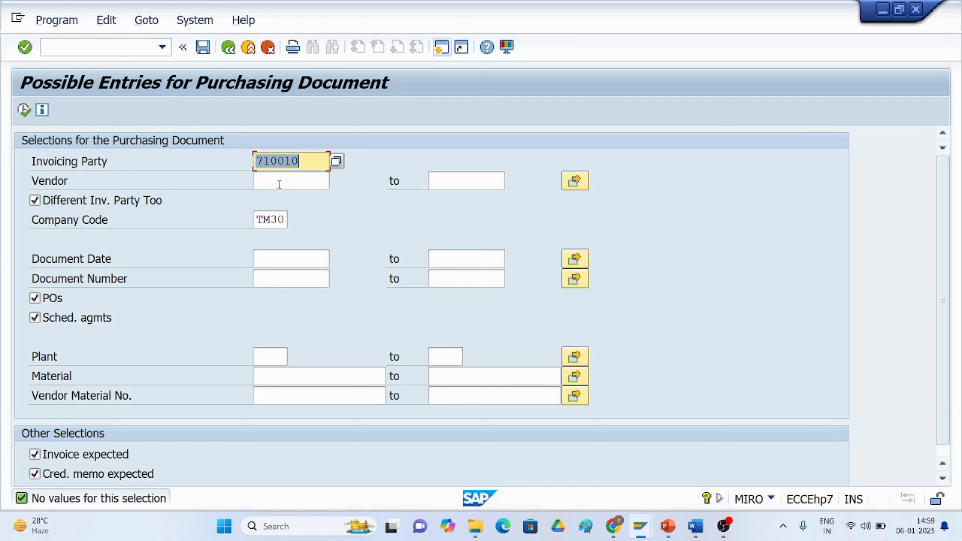
Clear the invoicing party field and open the vendor search help for the Vendor field.
key("BackSpace")
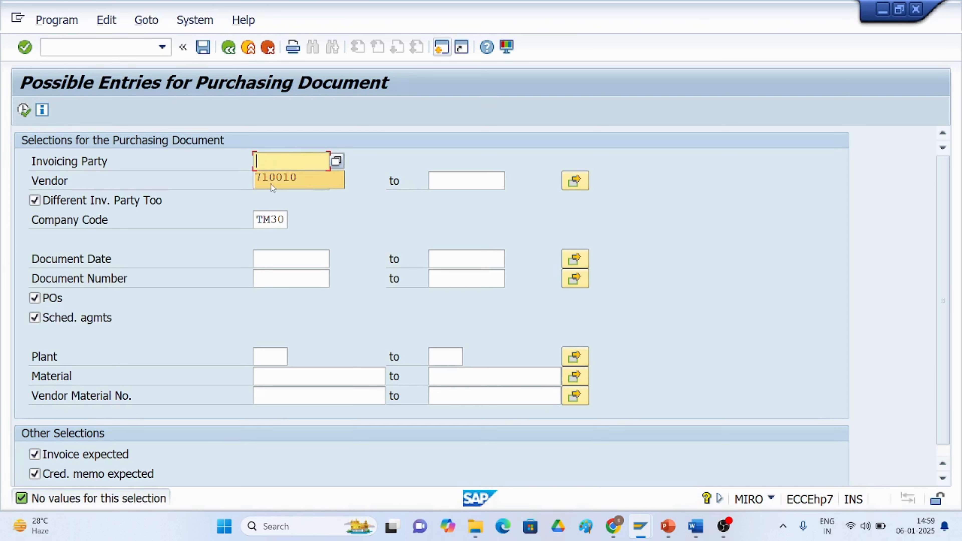
left_click(318, 184)
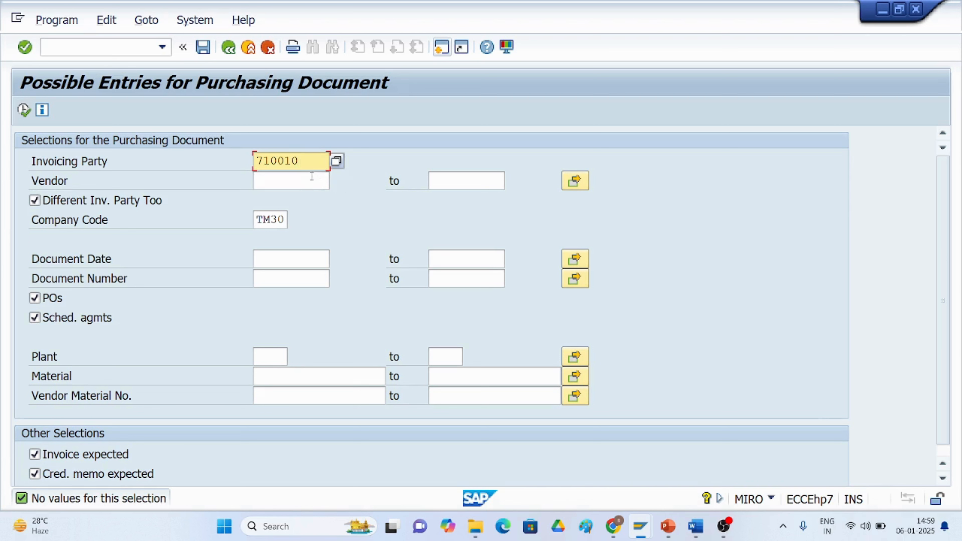
key("BackSpace")
key("BackSpace")
key("BackSpace")
key("BackSpace")
key("BackSpace")
key("BackSpace")
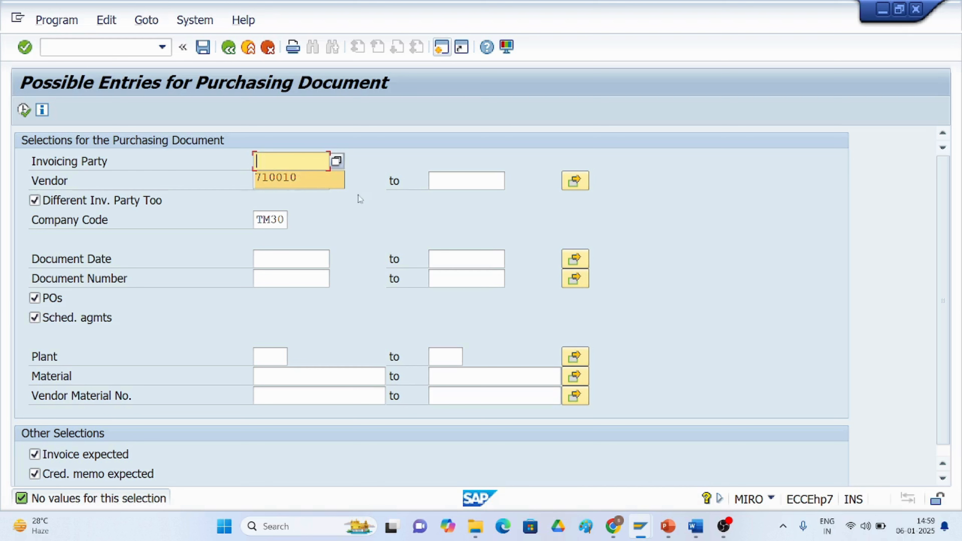
left_click(318, 183)
left_click(336, 183)
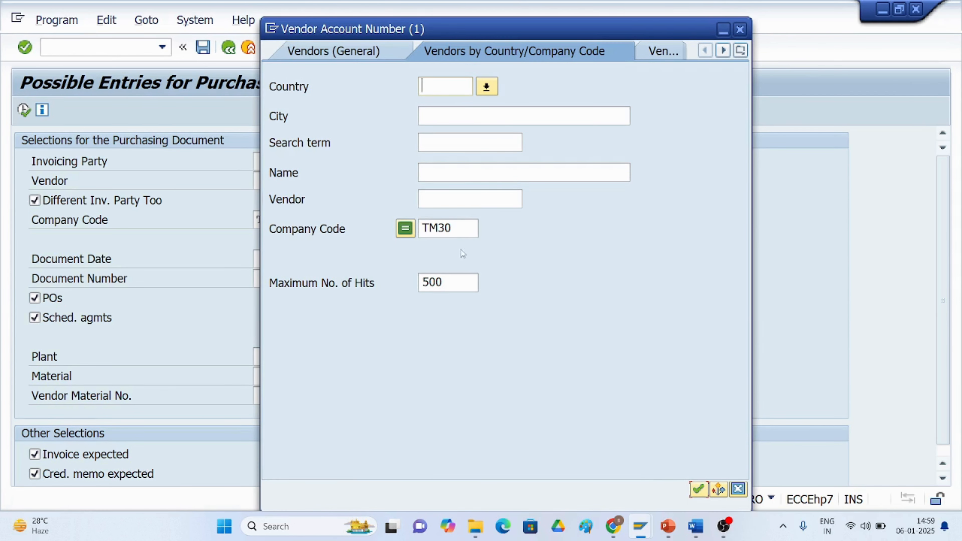
Search vendors of company code TM50 and pick SREE LATHA&CO, vendor 500000, as the vendor.
left_click(456, 228)
key("BackSpace")
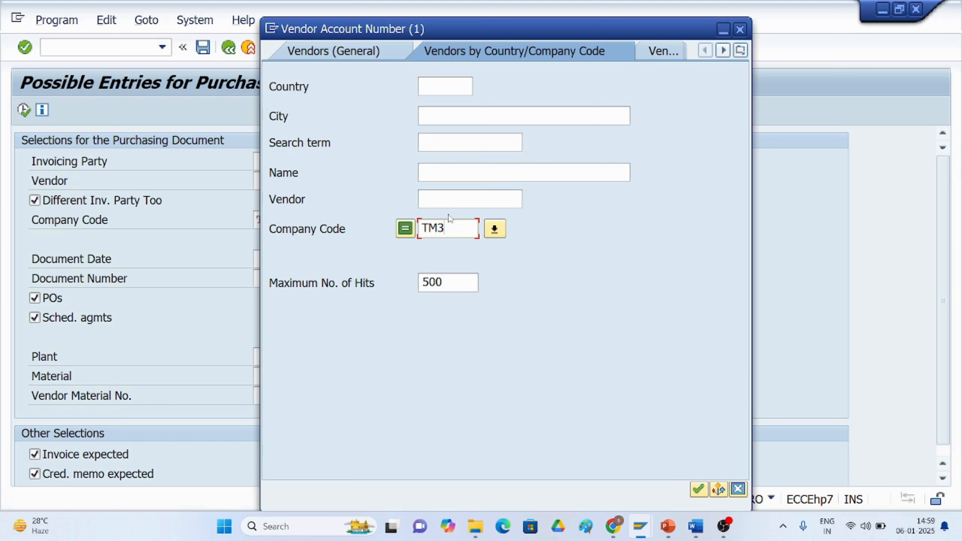
type("50")
key("Return")
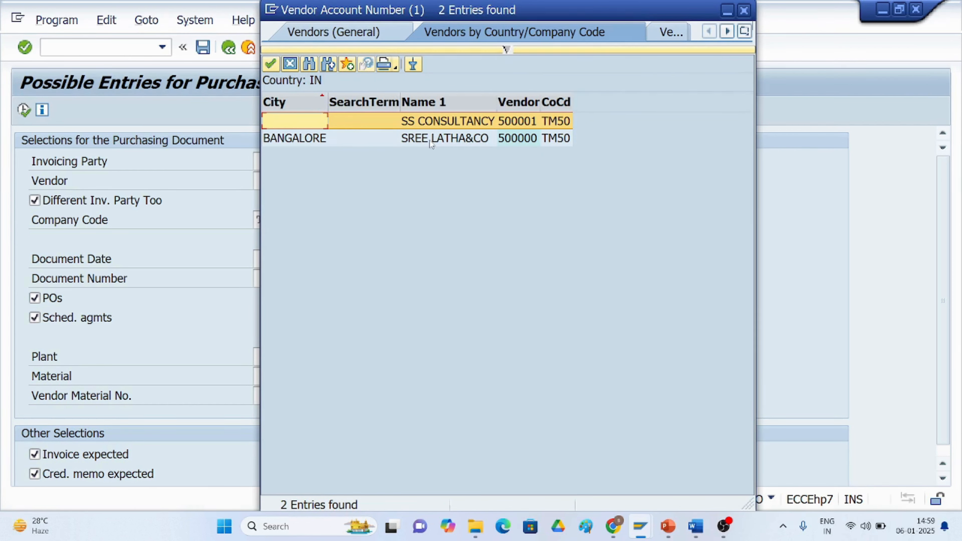
double_click(430, 140)
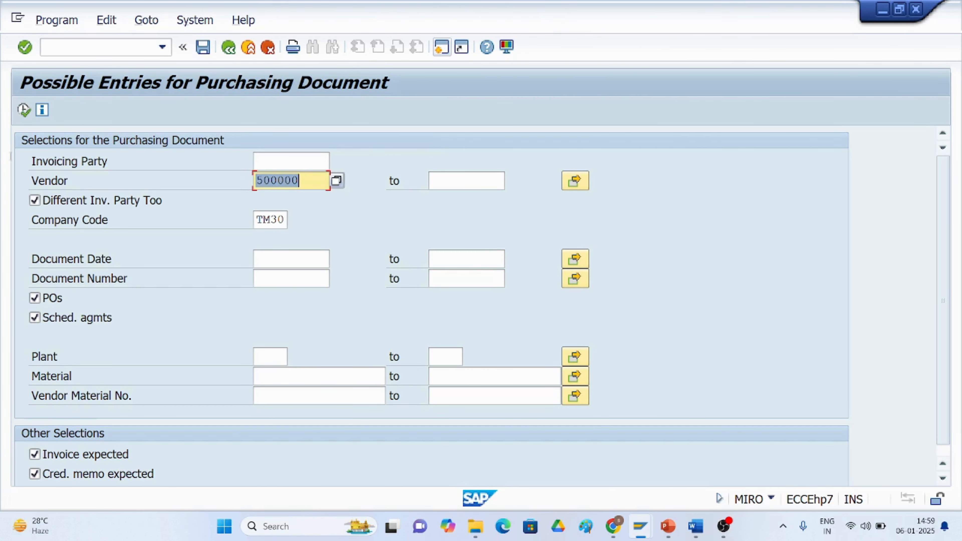
Run the purchase order search for vendor 500000 and browse TM30 vendors in the vendor search help.
left_click(24, 111)
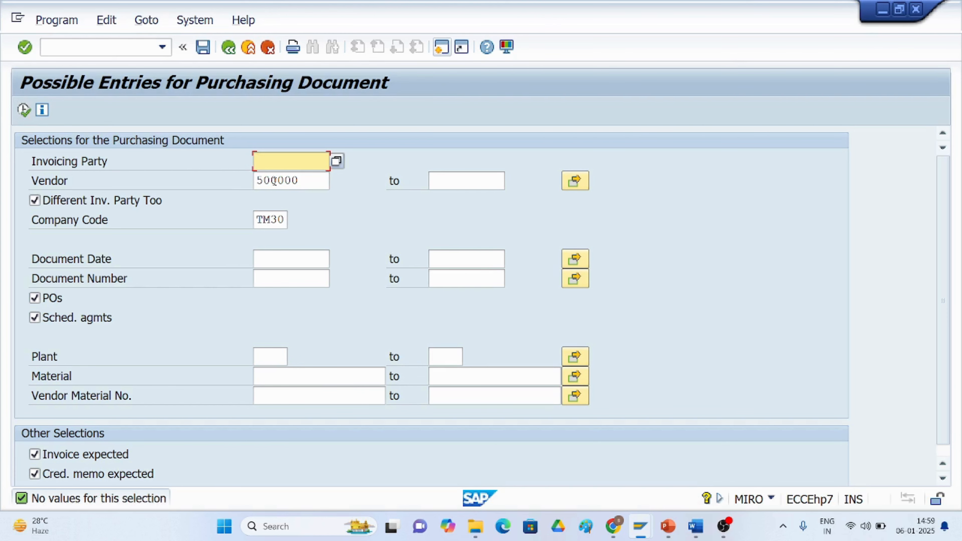
left_click(305, 179)
key("Return")
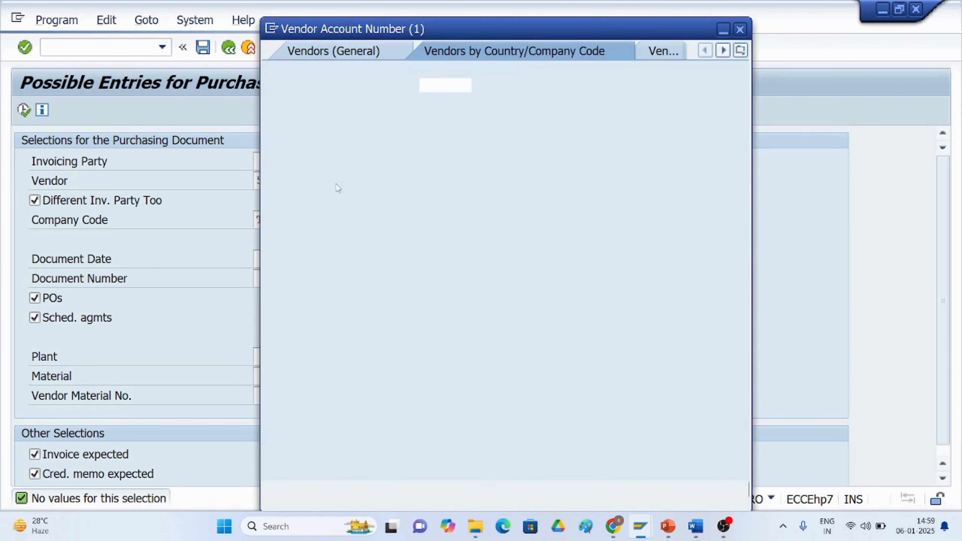
mouse_move(668, 525)
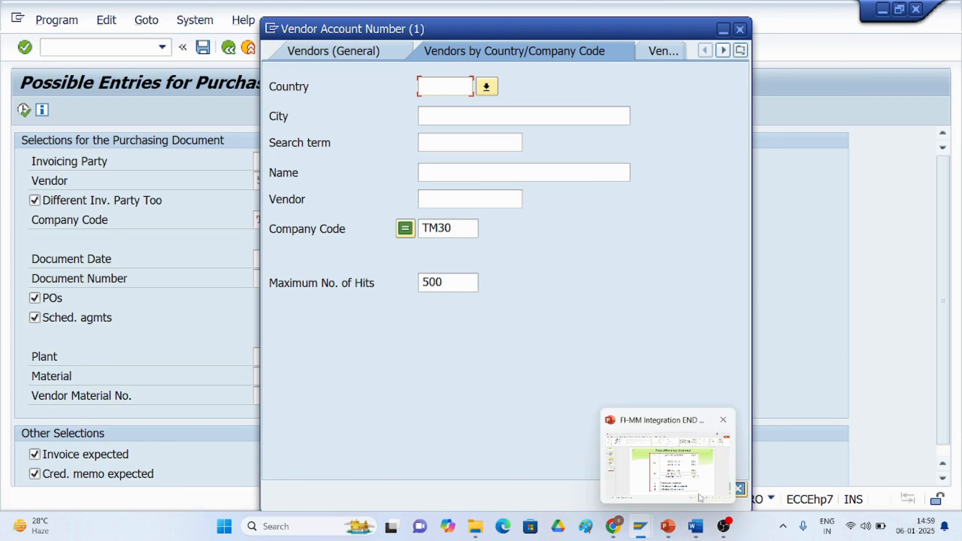
left_click(697, 489)
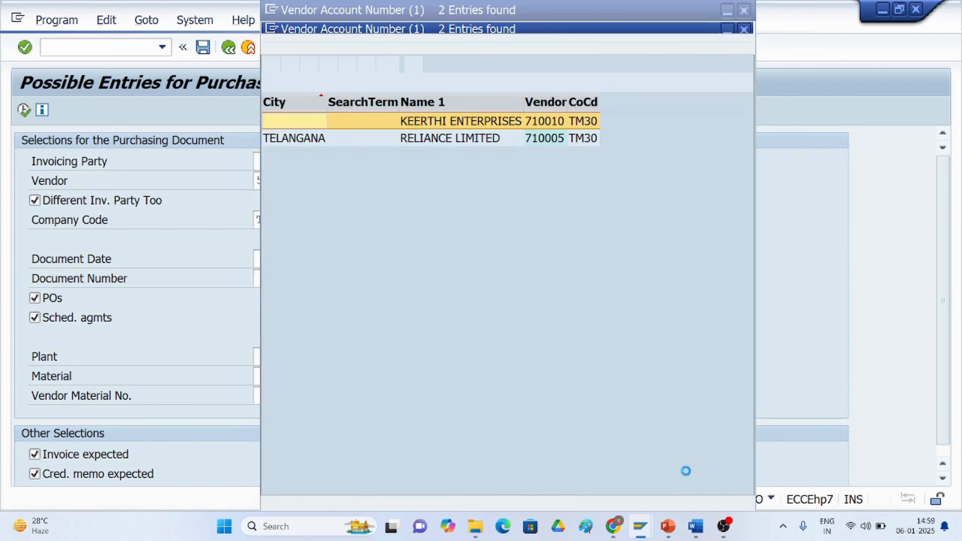
double_click(466, 121)
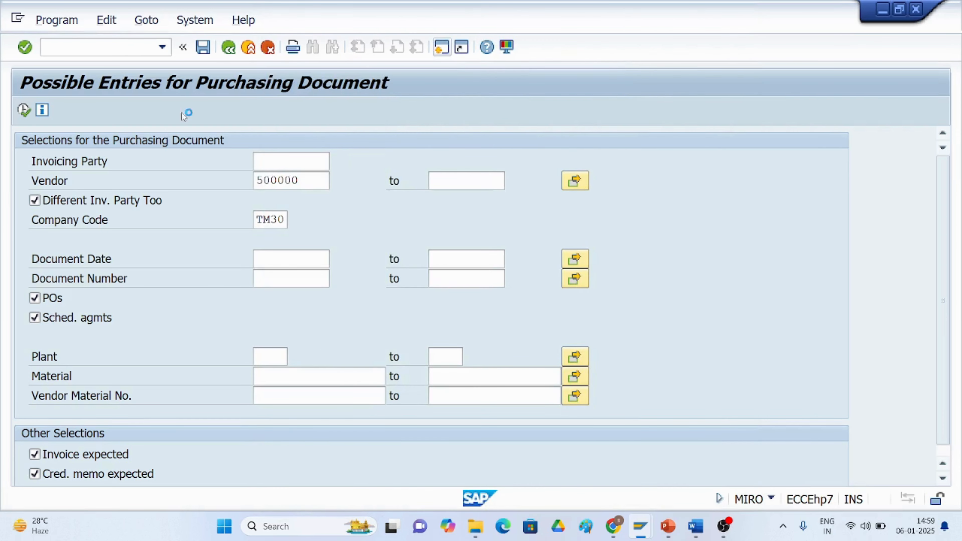
left_click(24, 110)
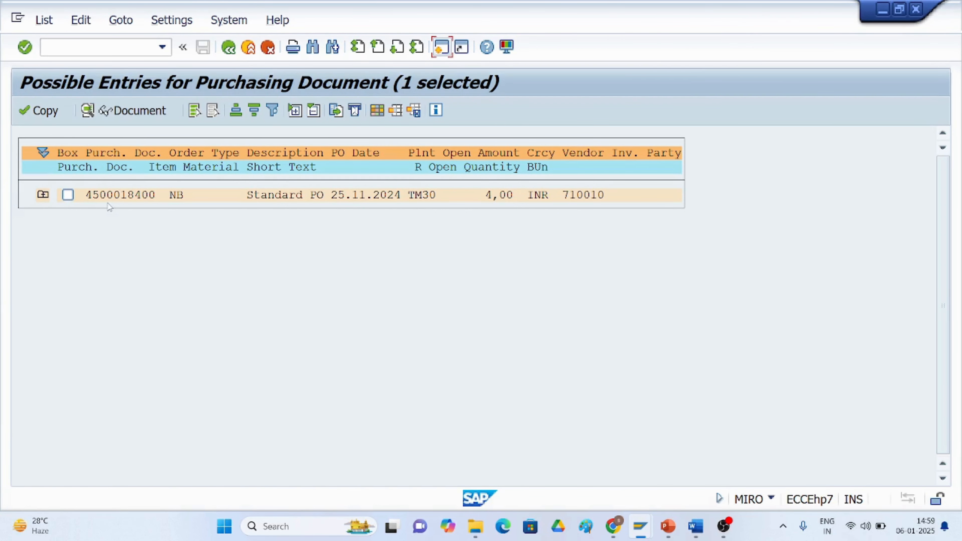
left_click(88, 196)
Close the second session showing the purchasing documents list.
mouse_move(631, 525)
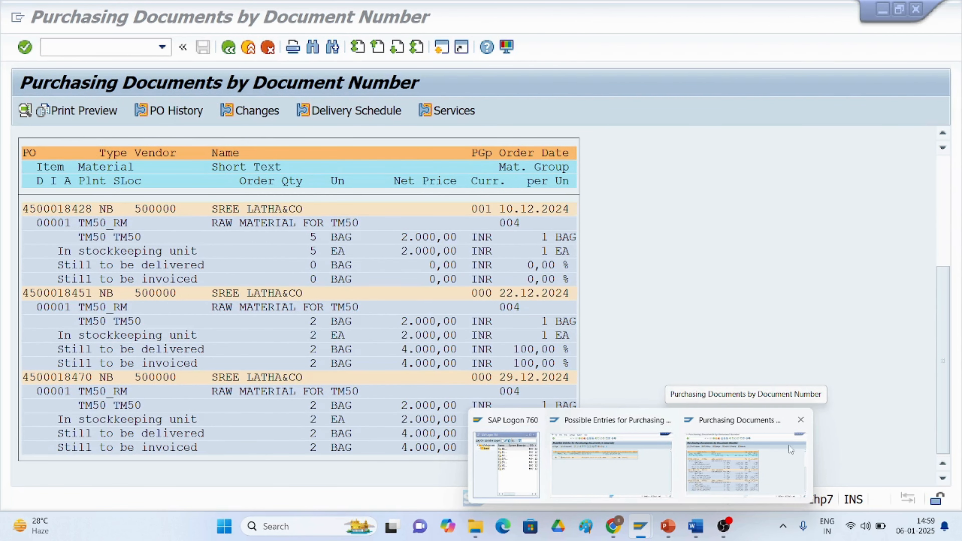
left_click(799, 428)
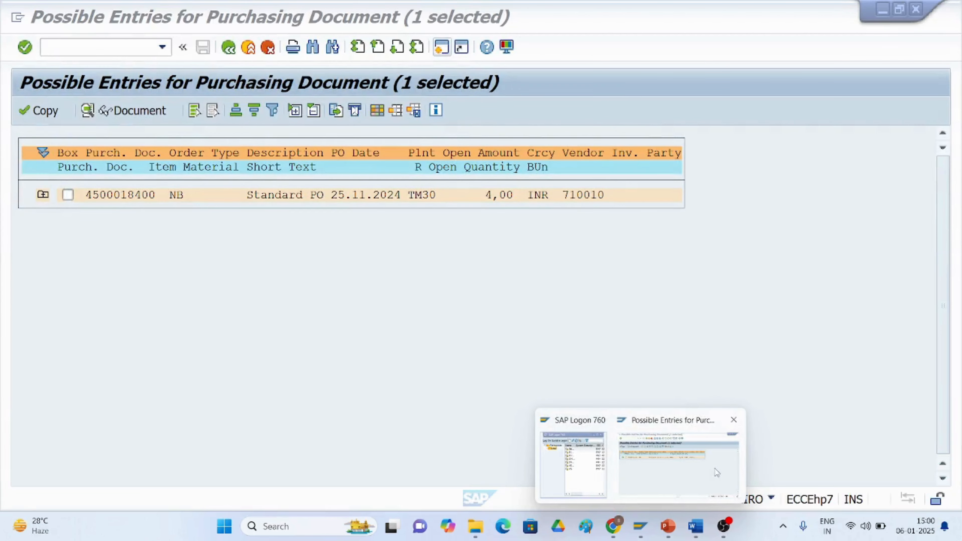
Open a new session and start transaction MIRO to enter an incoming invoice.
left_click(709, 472)
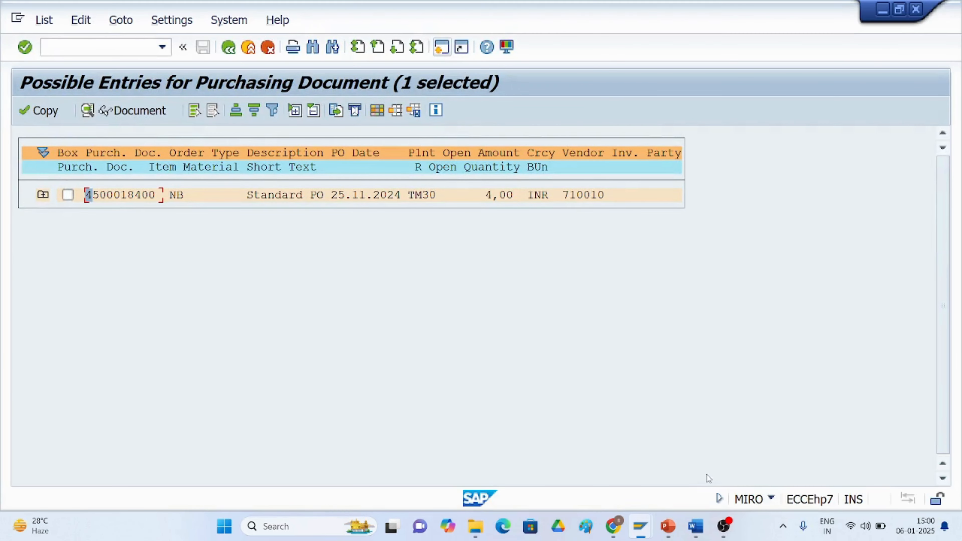
left_click(441, 47)
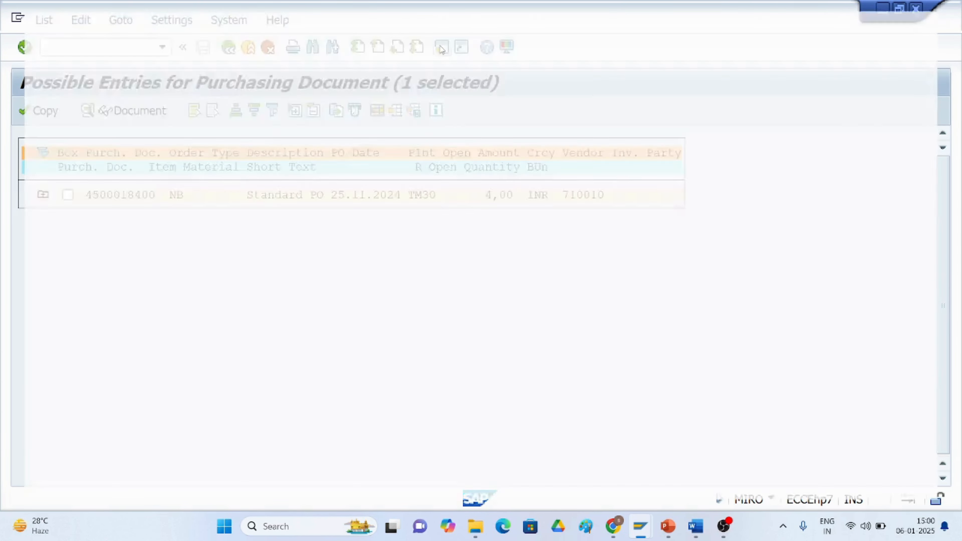
type("/nm")
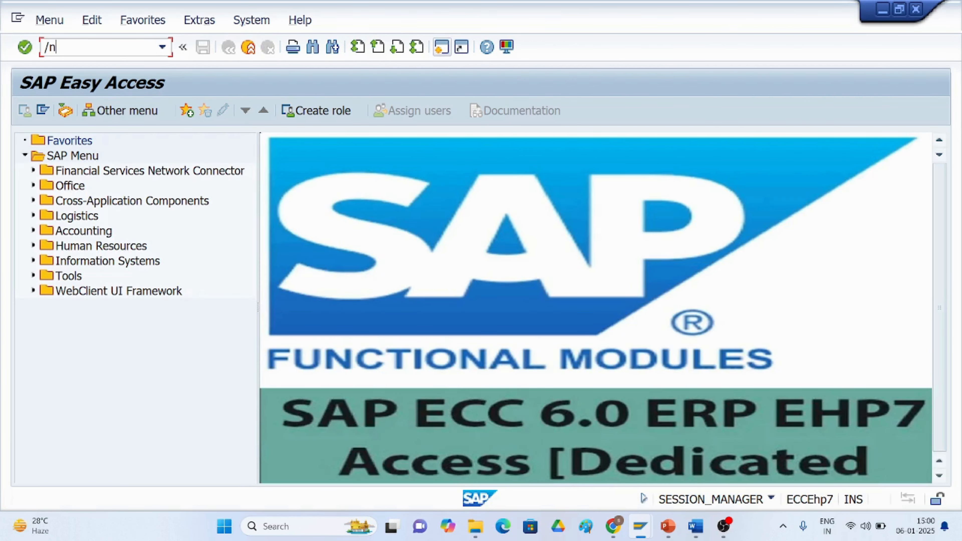
type("iro")
key("Return")
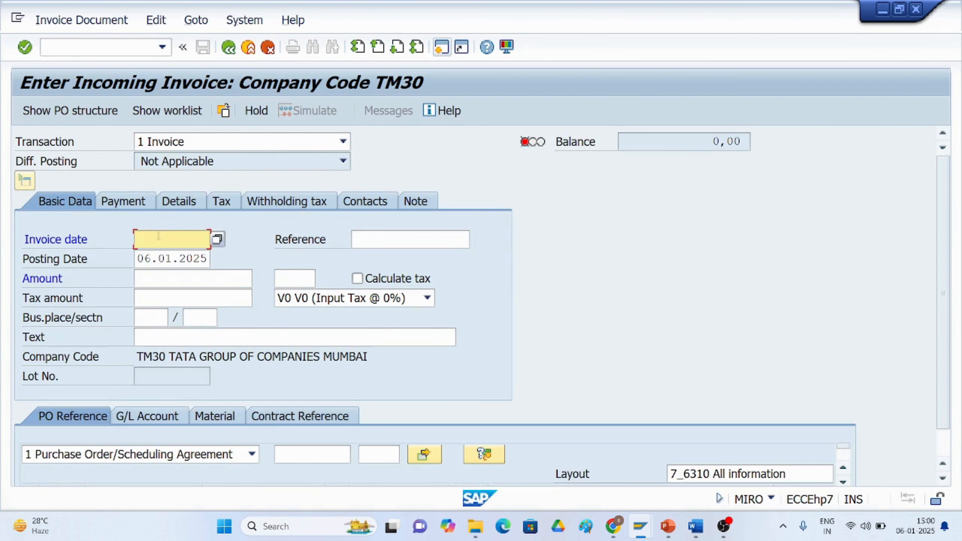
Set the invoice date to 06.01.2025.
type("06")
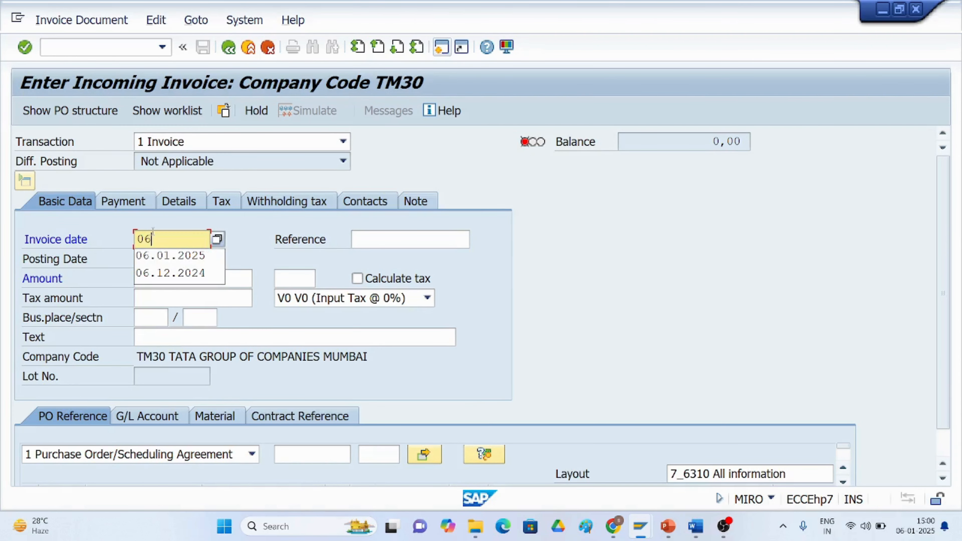
type(".01.2025")
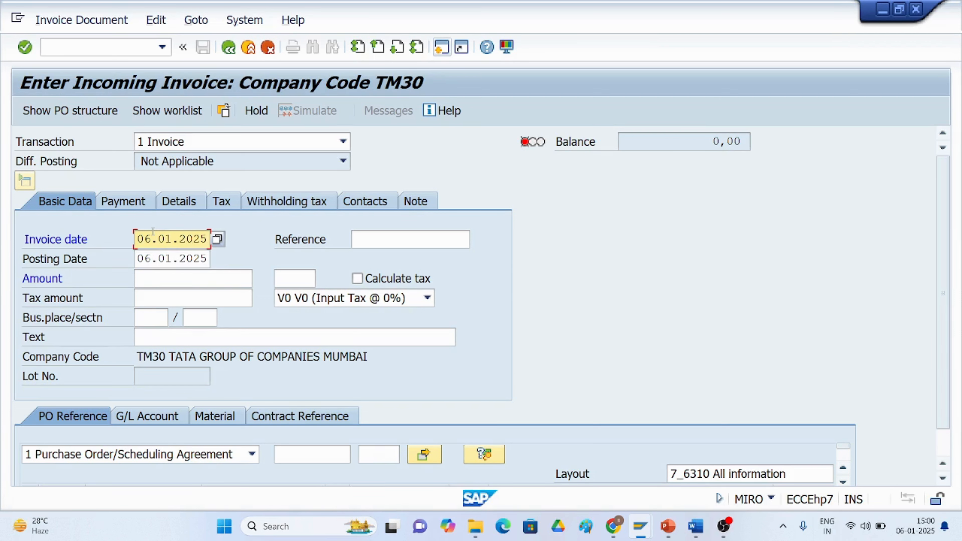
left_click(173, 273)
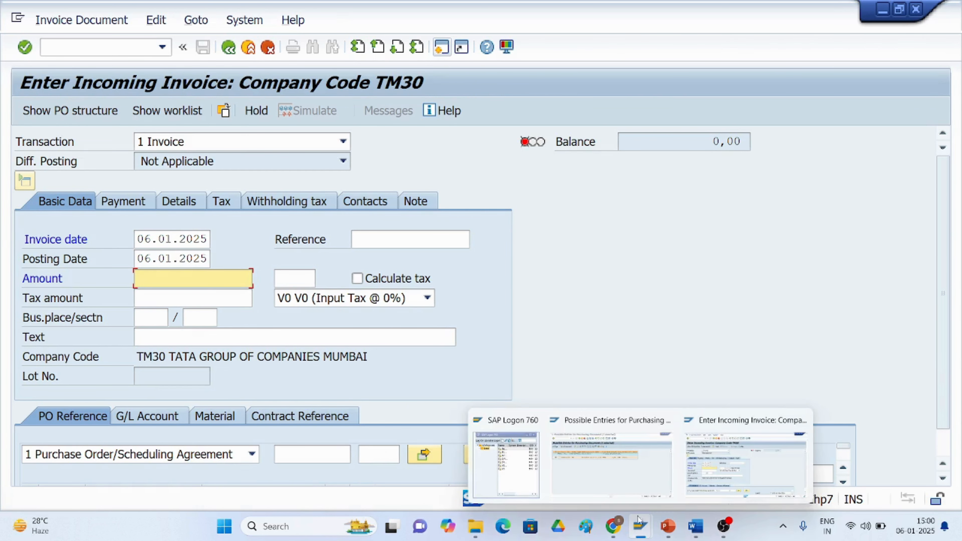
left_click(623, 475)
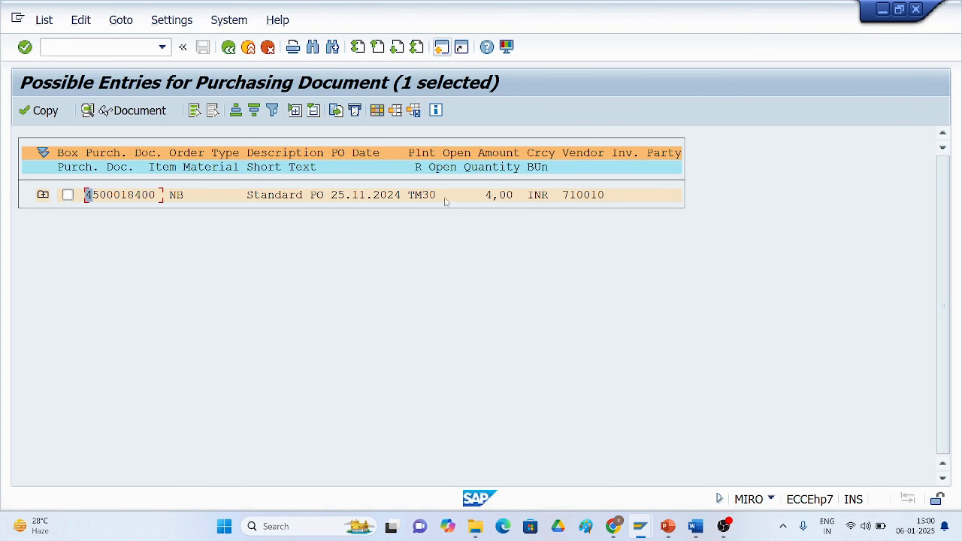
left_click(377, 195)
left_click(172, 195)
left_click(42, 190)
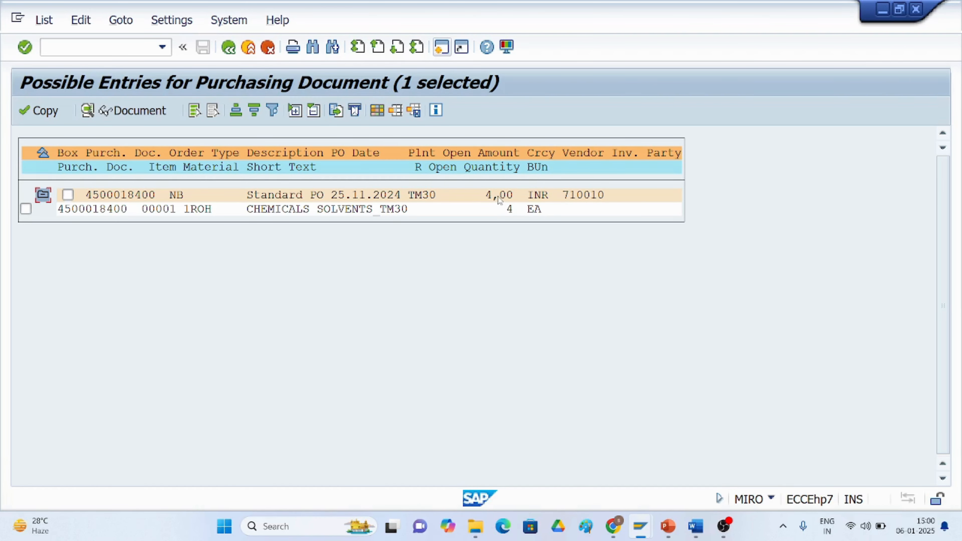
left_click(444, 48)
left_click(440, 49)
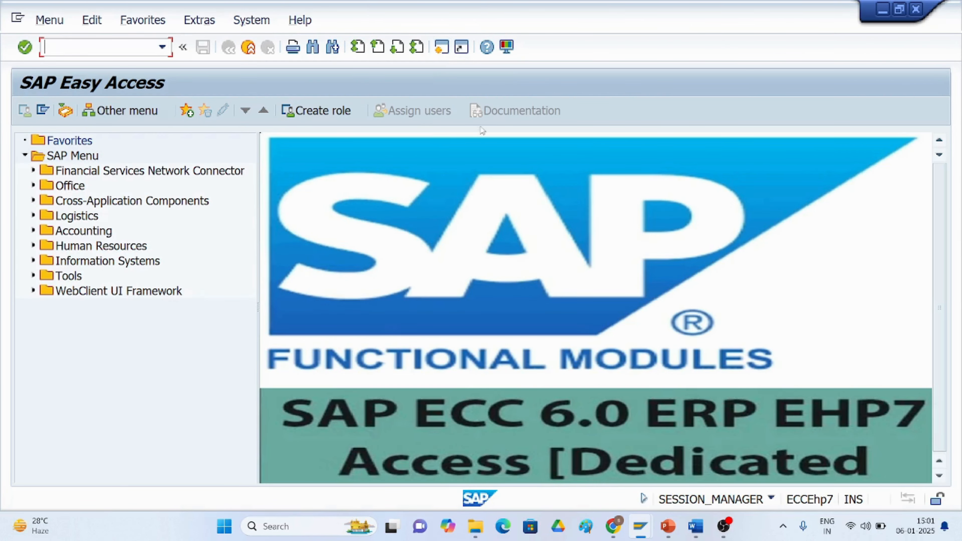
left_click(879, 9)
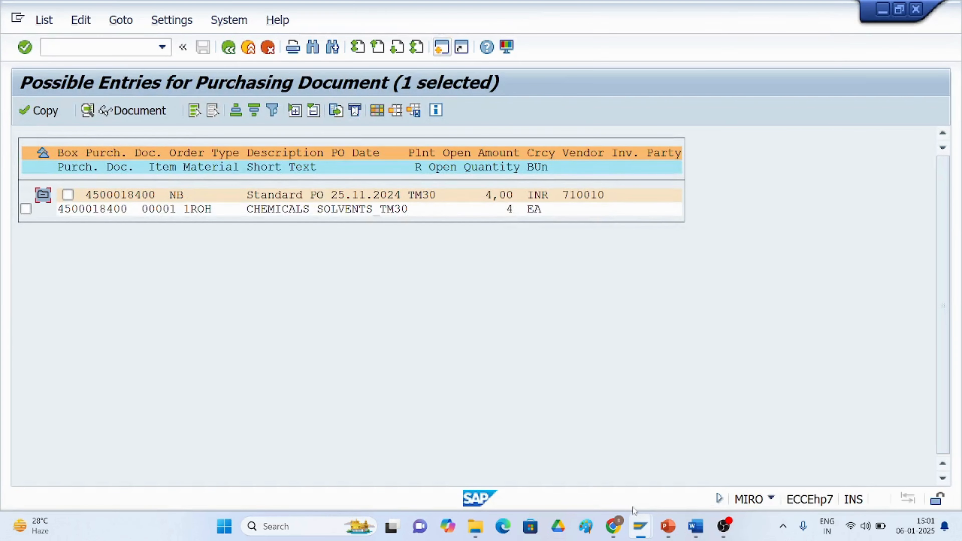
mouse_move(647, 529)
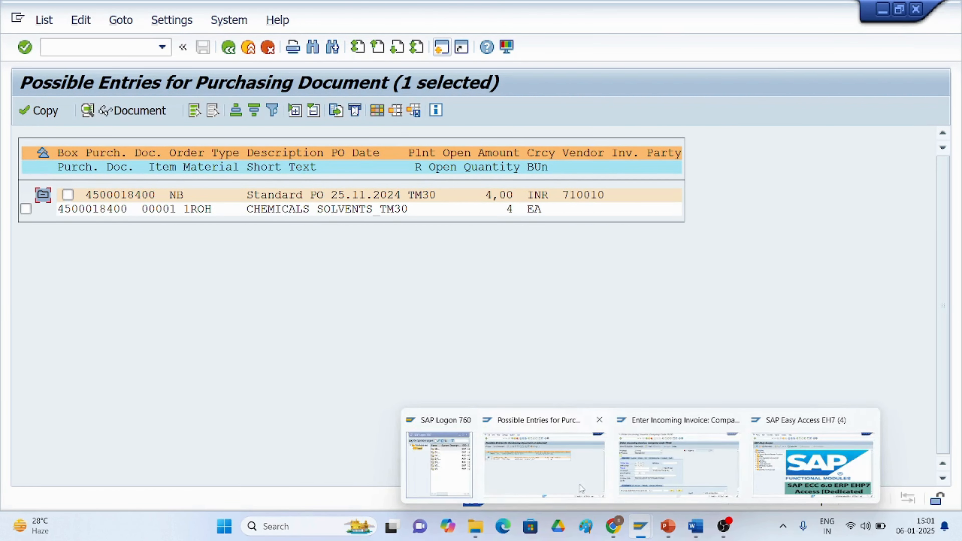
left_click(685, 481)
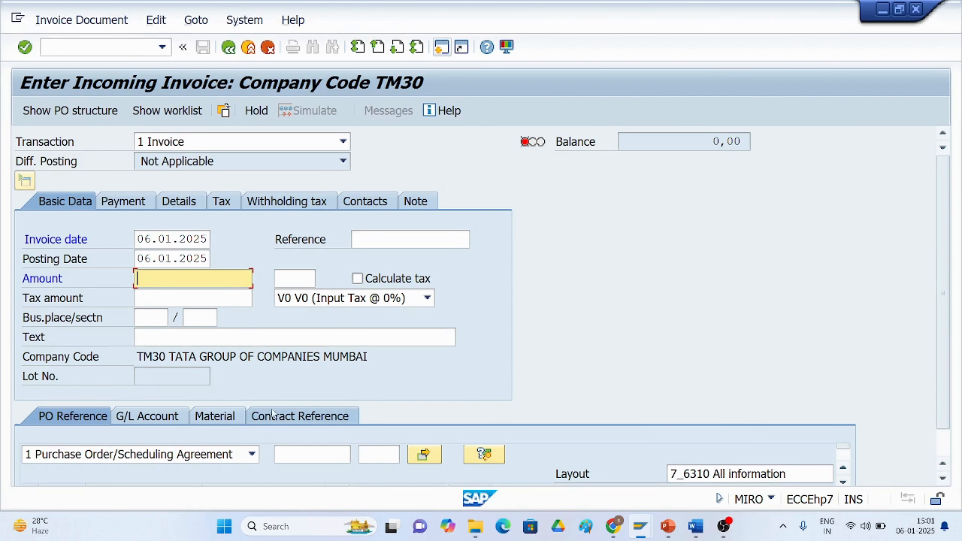
scroll(179, 342, "down", 1)
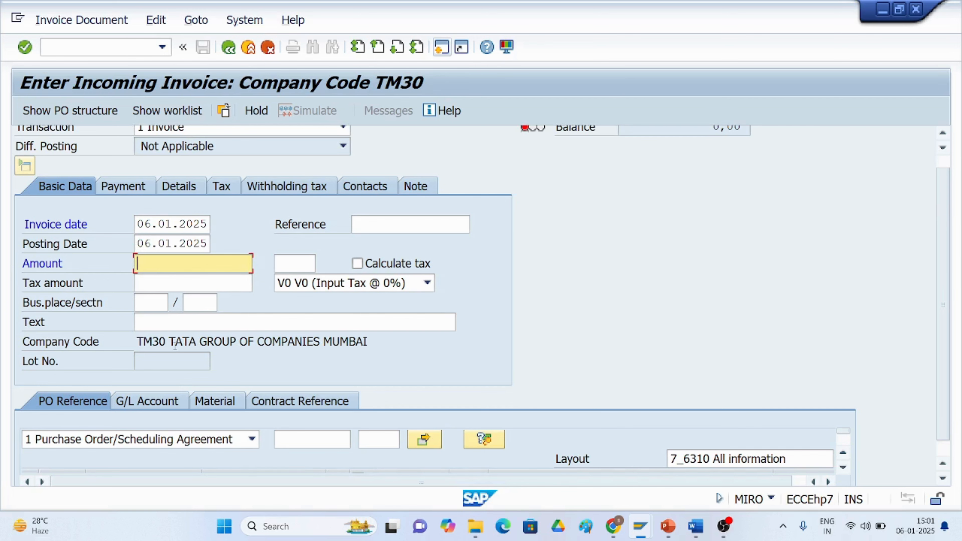
scroll(174, 346, "down", 1)
scroll(172, 349, "down", 1)
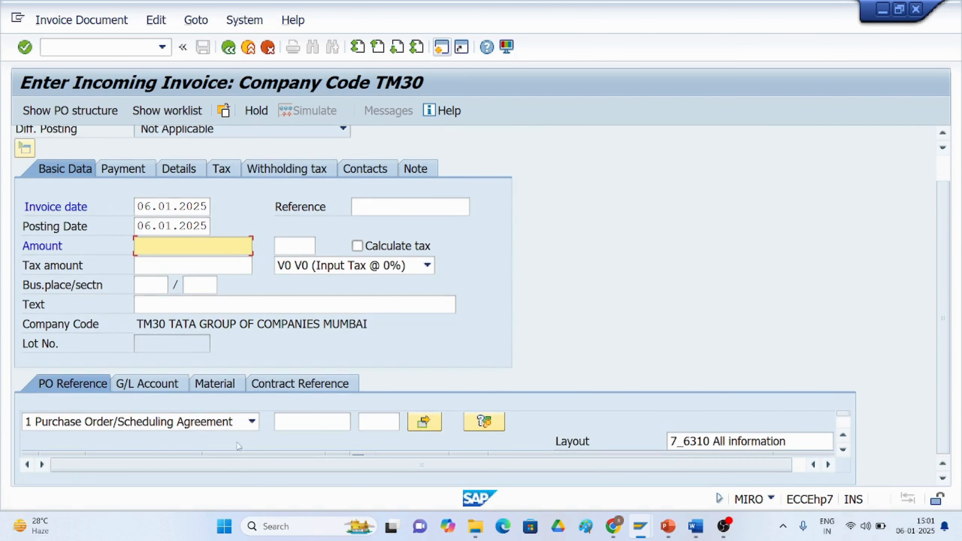
left_click(290, 420)
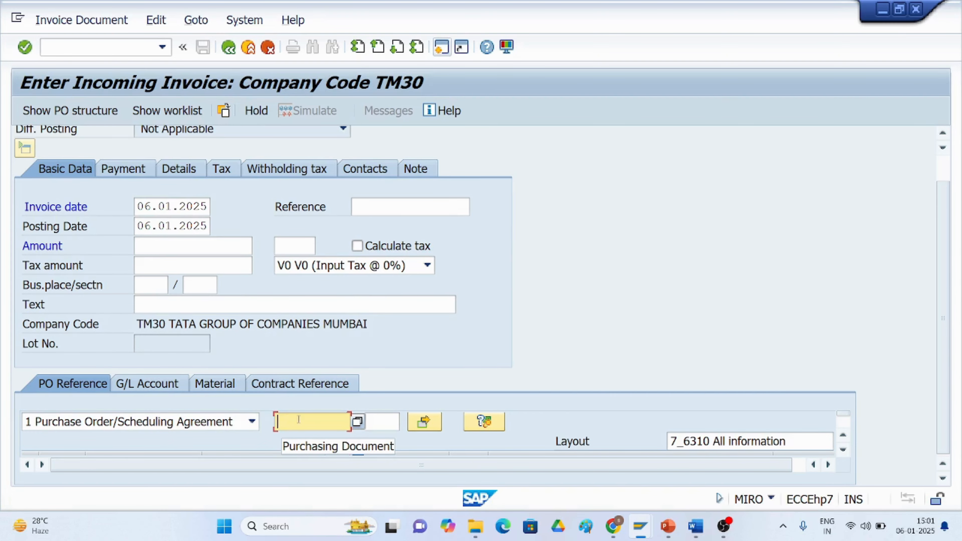
left_click(358, 423)
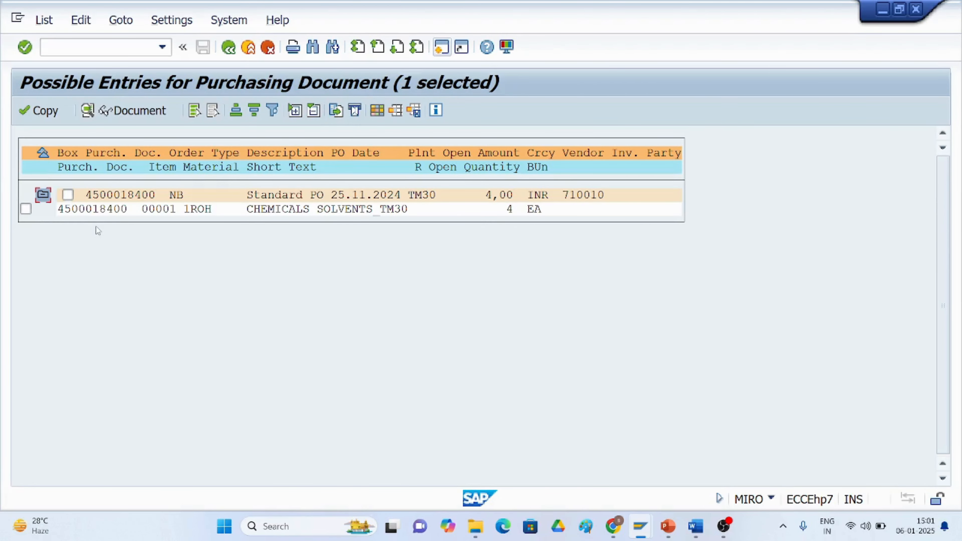
key("Escape")
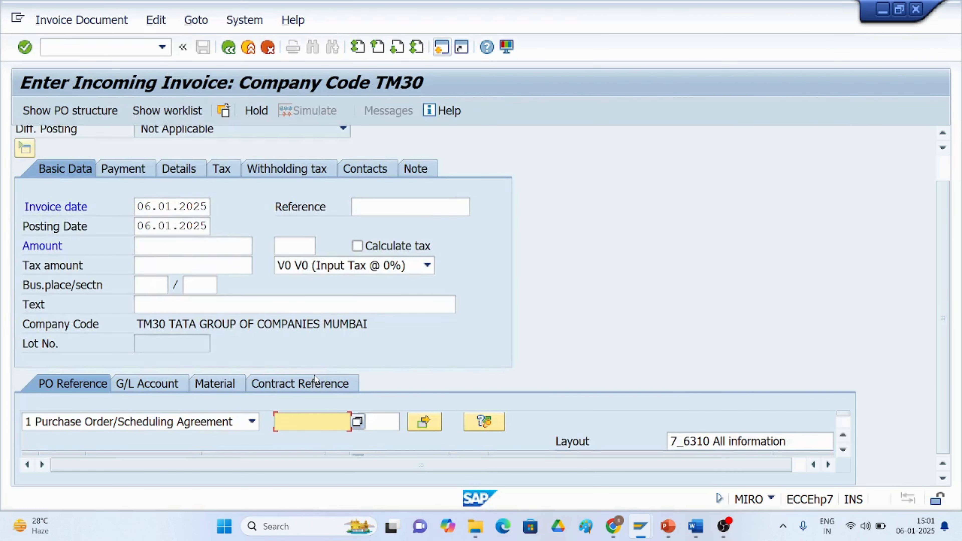
type("4500")
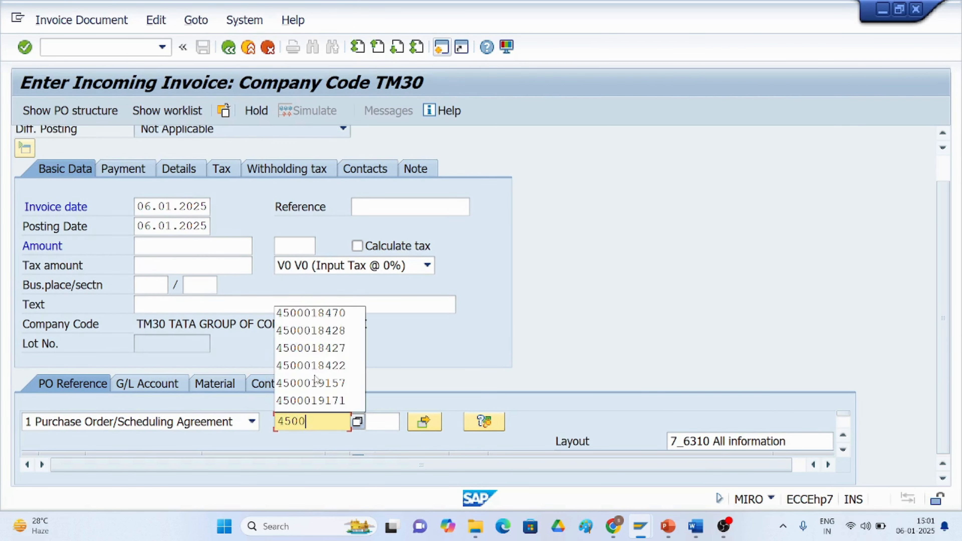
type("0")
key("F4")
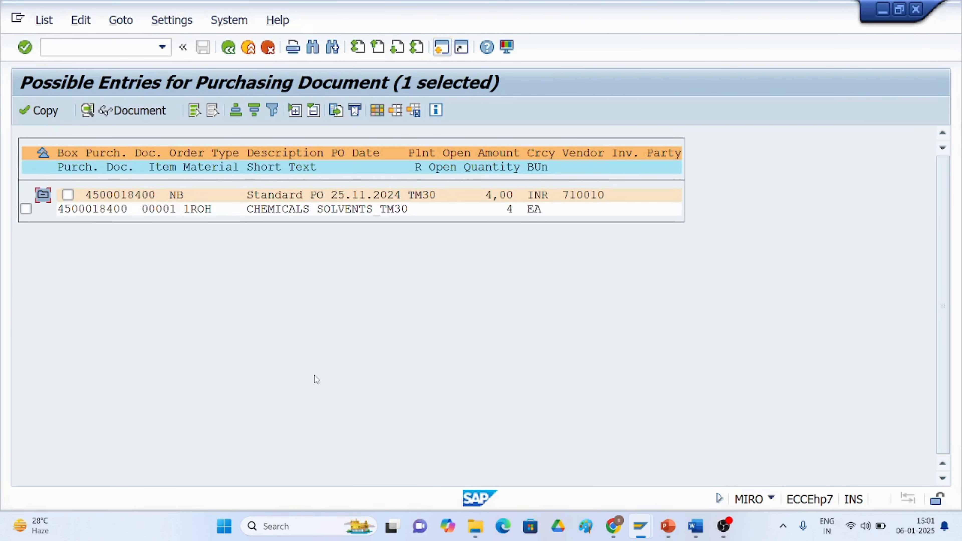
key("Escape")
type("1")
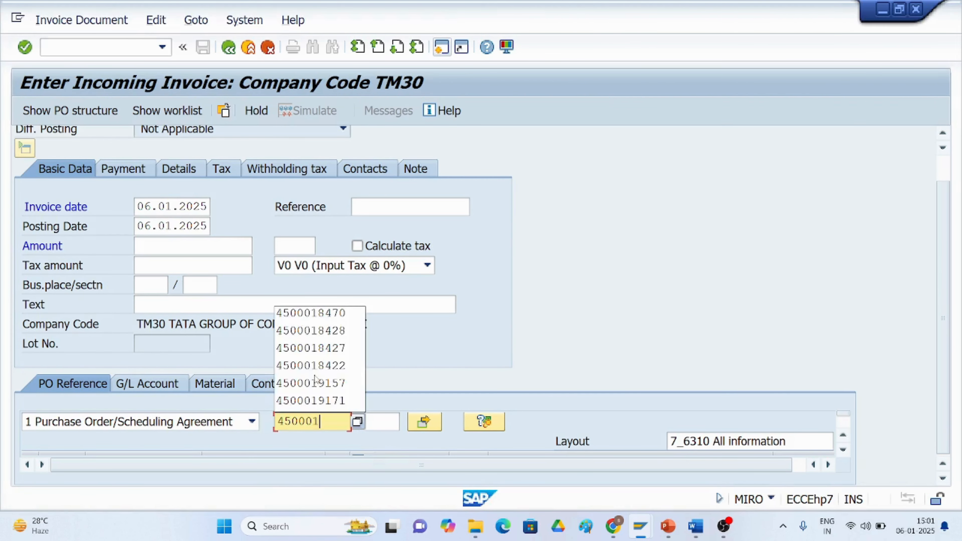
type("8400")
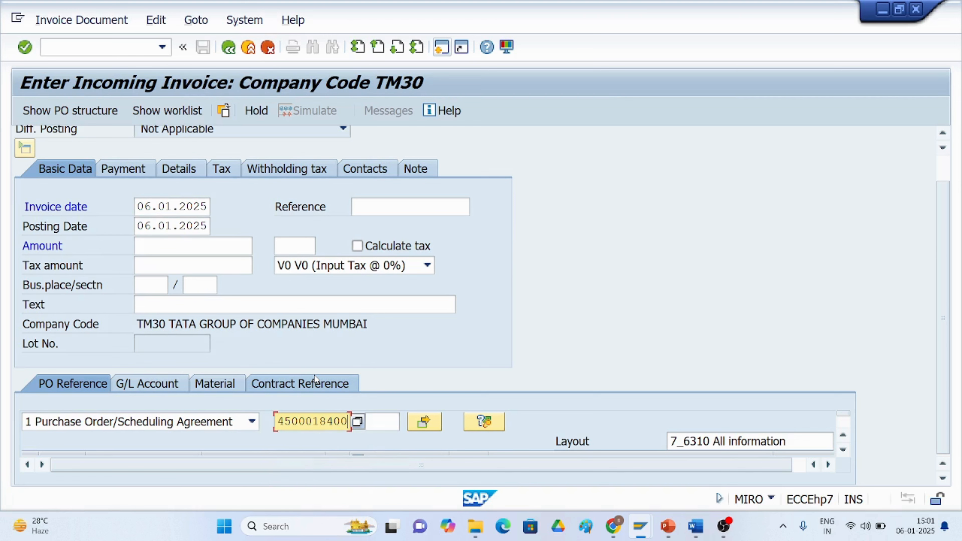
key("Return")
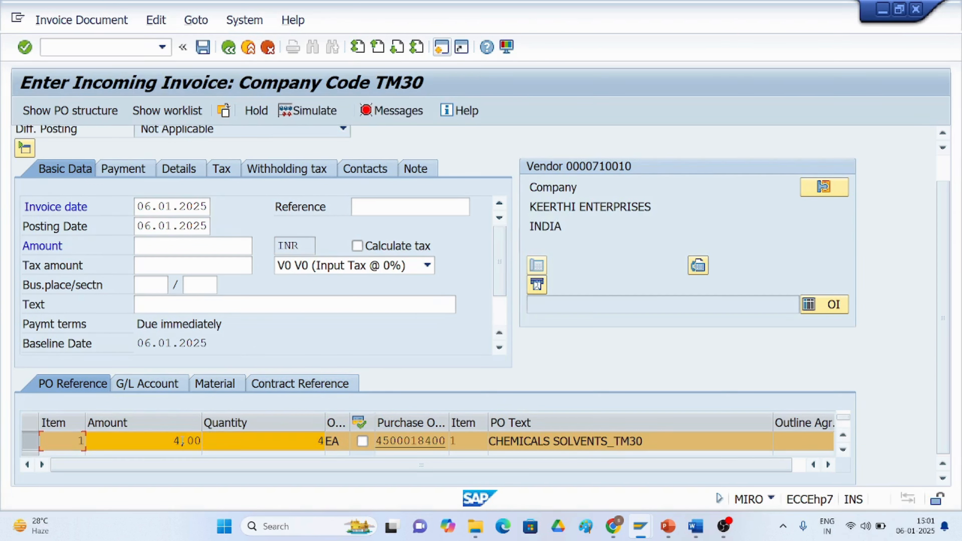
Enter the invoice amount as 400 and enable Calculate tax.
left_click(143, 246)
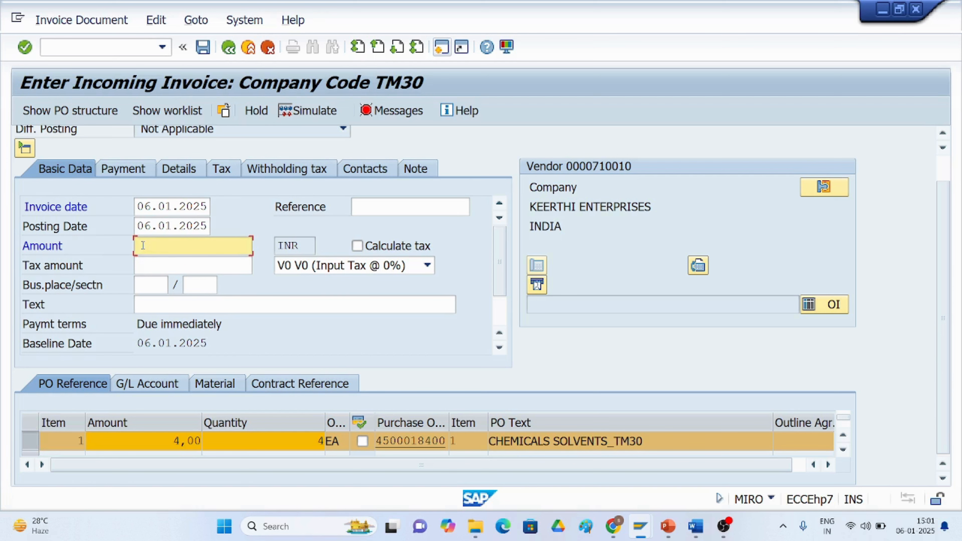
type("4")
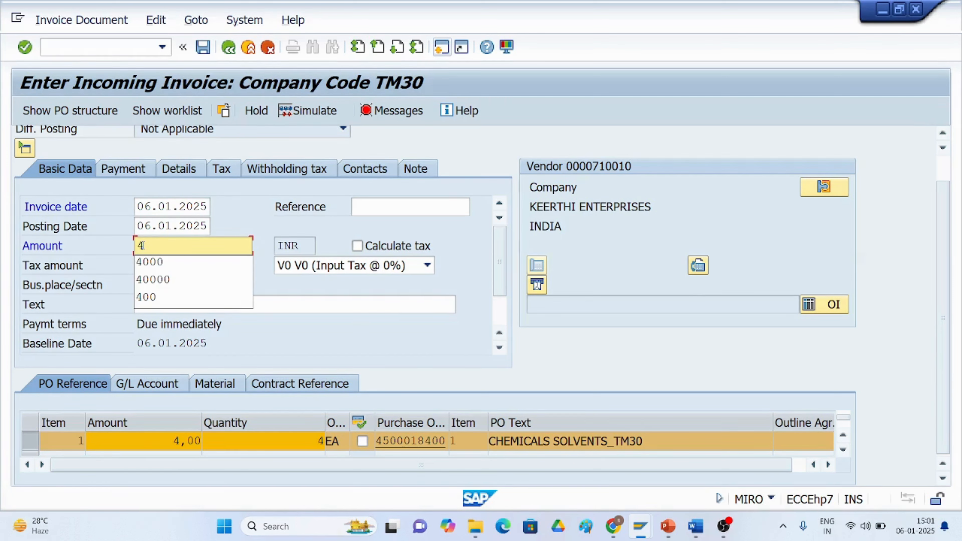
type("00")
left_click(357, 246)
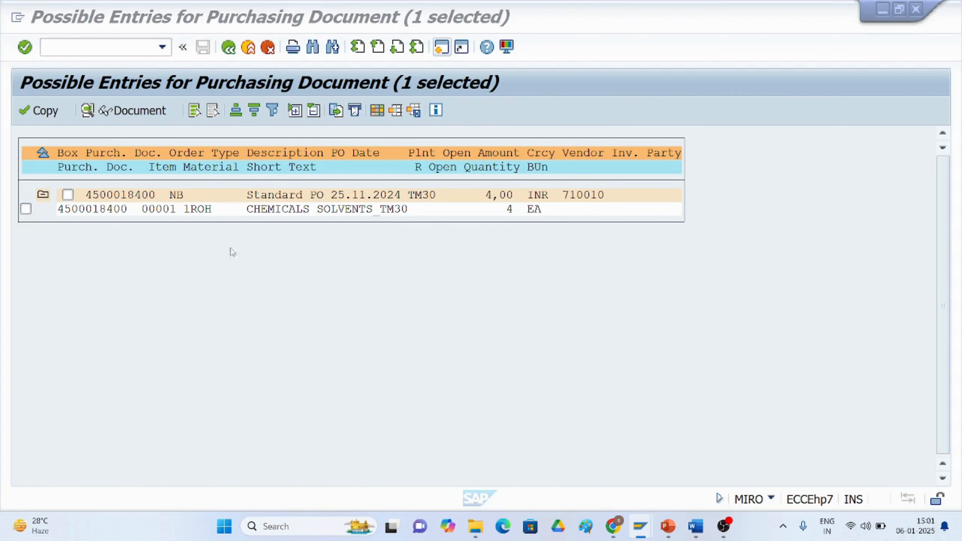
key("Return")
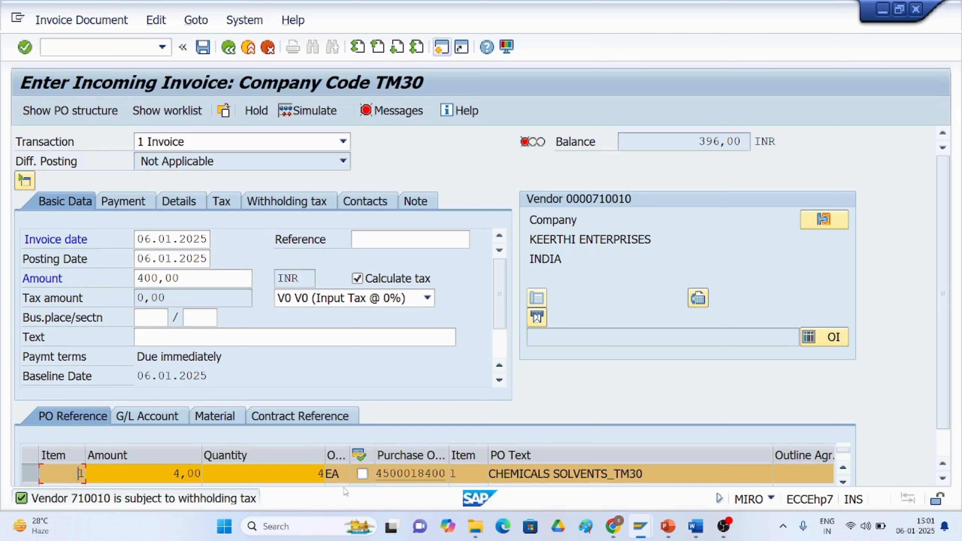
Select the purchase order item line and simulate the invoice document.
left_click(362, 474)
left_click(943, 460)
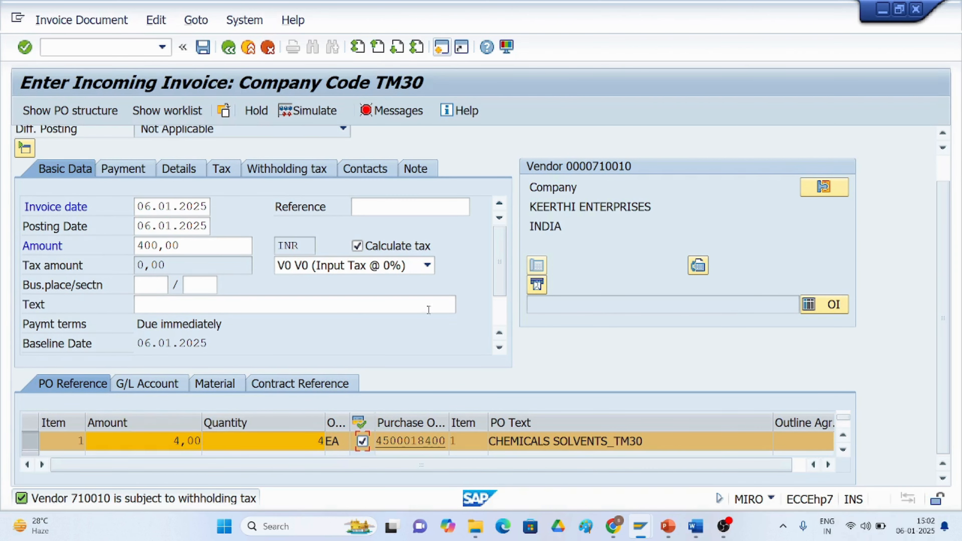
left_click_drag(944, 322, 960, 240)
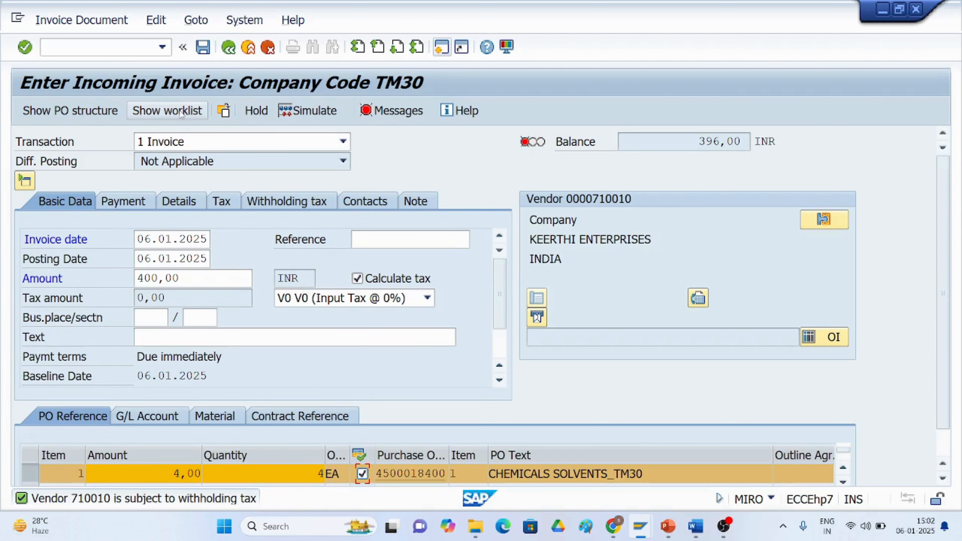
left_click(309, 115)
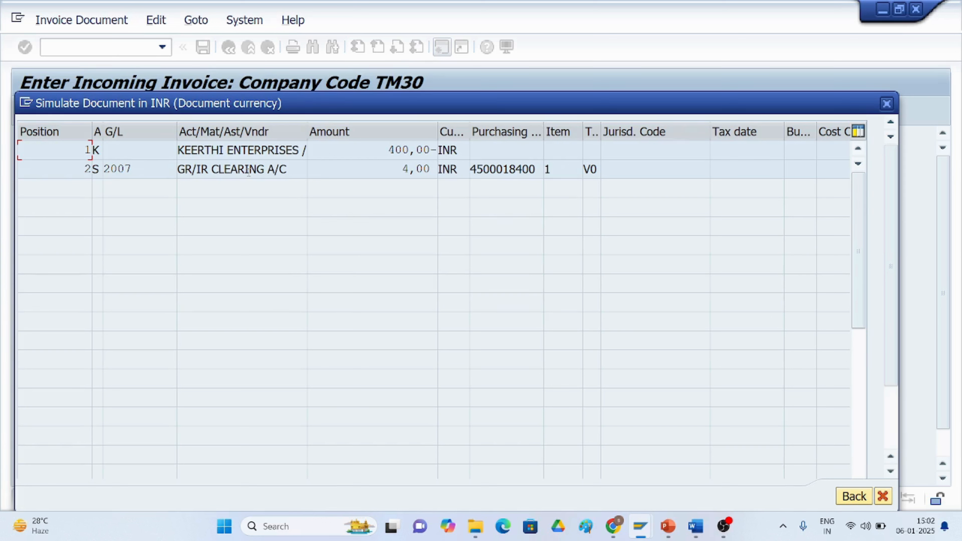
left_click(852, 498)
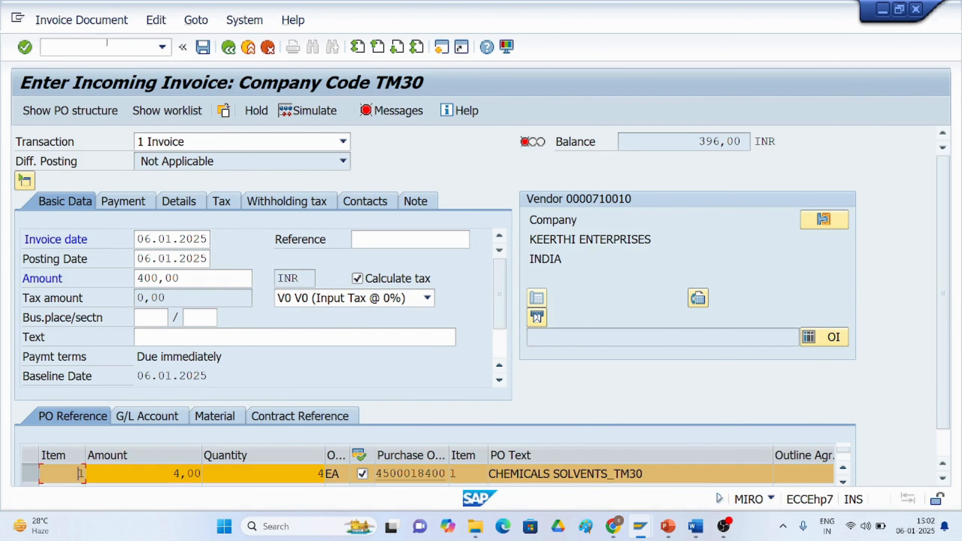
Try to post the invoice and open the message log for the invoice document.
left_click(202, 48)
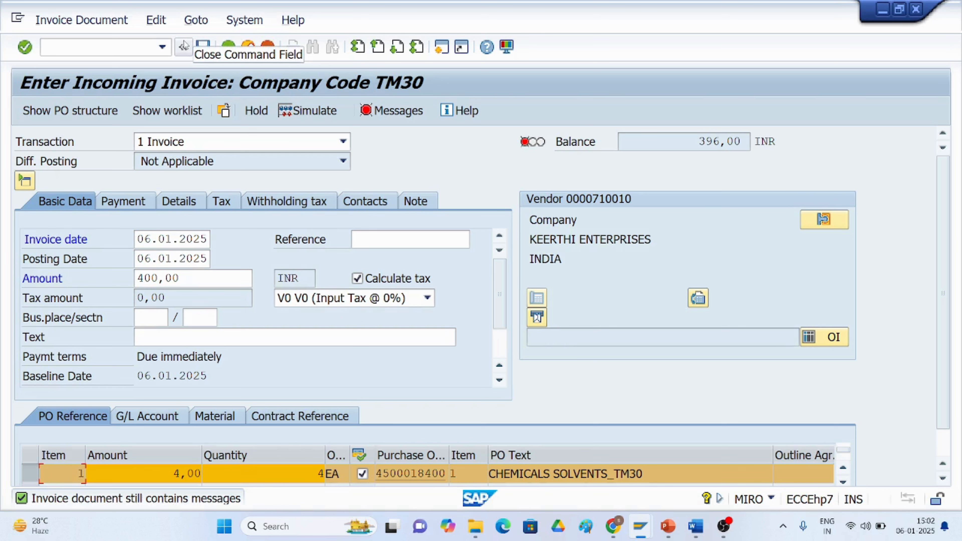
left_click(380, 114)
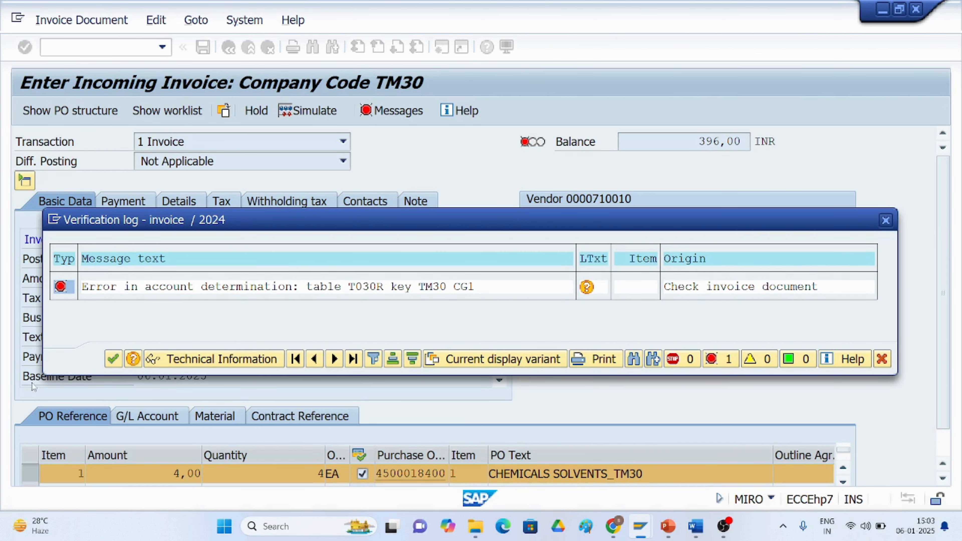
left_click(111, 359)
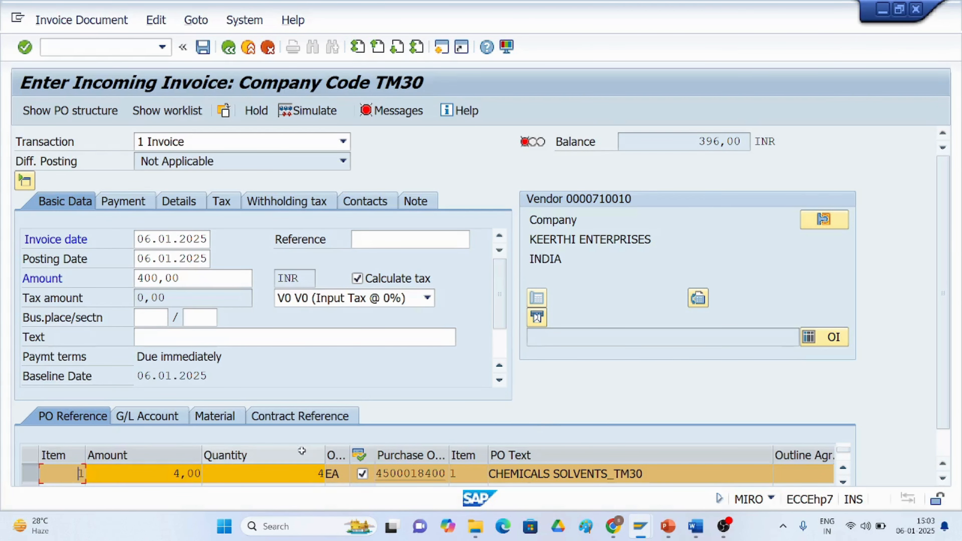
Re-enter the invoice amount as 400 and try to post the invoice again.
scroll(948, 461, "down", 1)
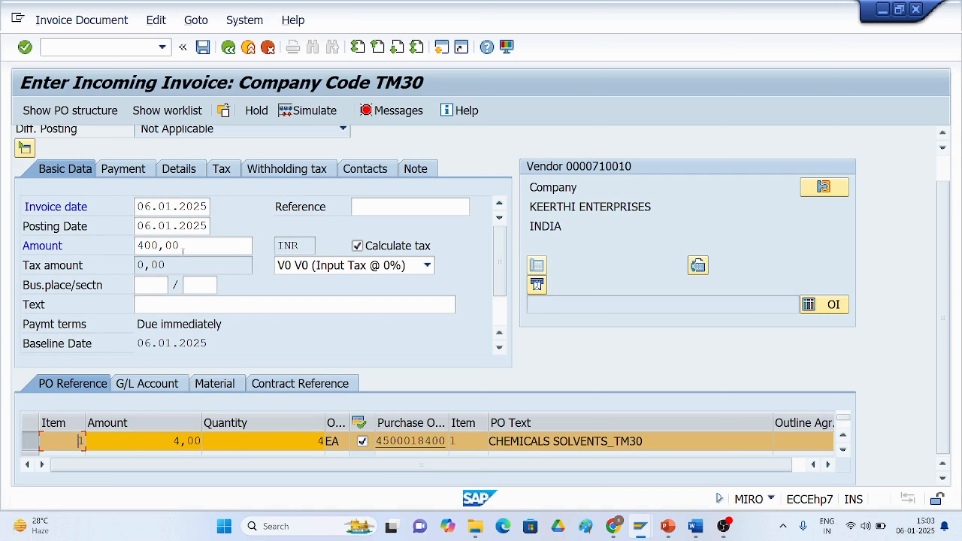
left_click(178, 246)
key("BackSpace")
key("BackSpace")
key("BackSpace")
key("BackSpace")
key("BackSpace")
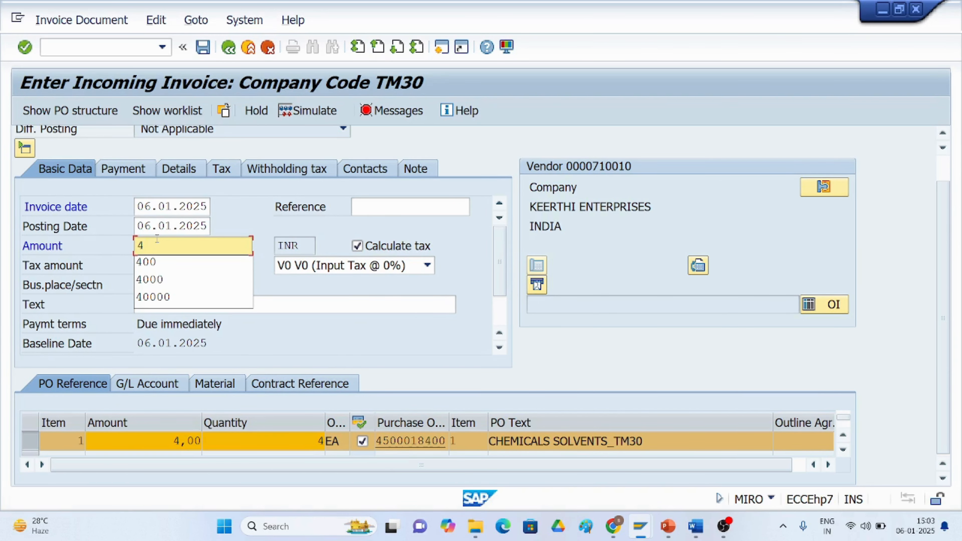
type("00")
key("Return")
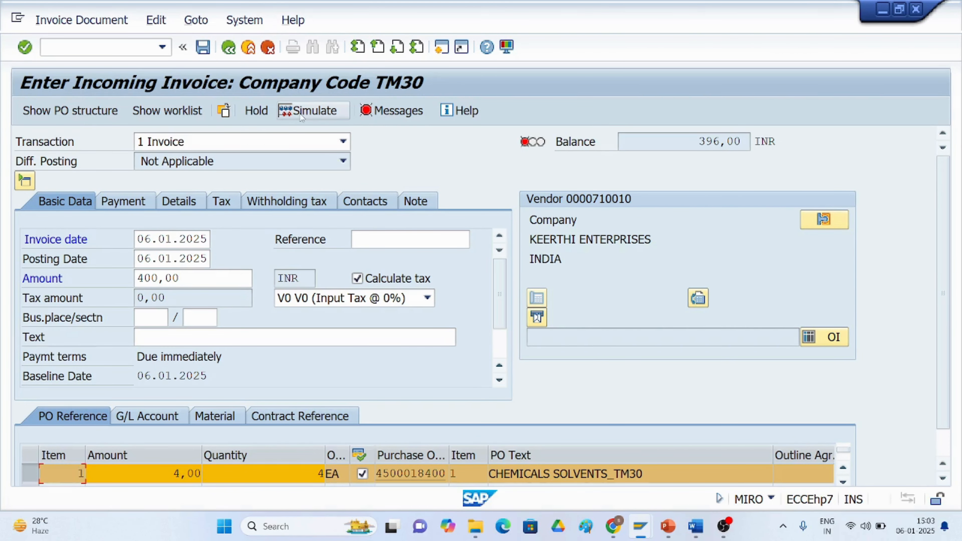
left_click(202, 47)
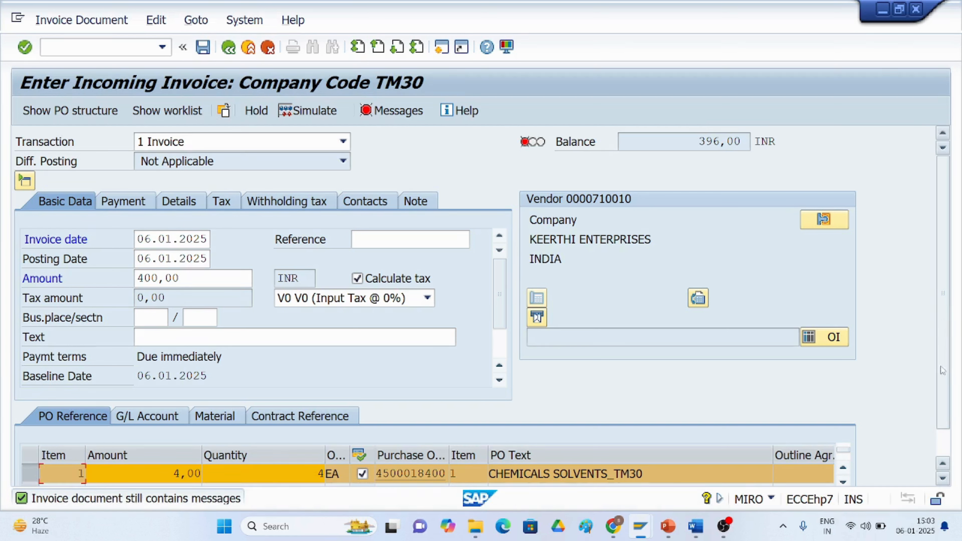
left_click_drag(941, 396, 929, 466)
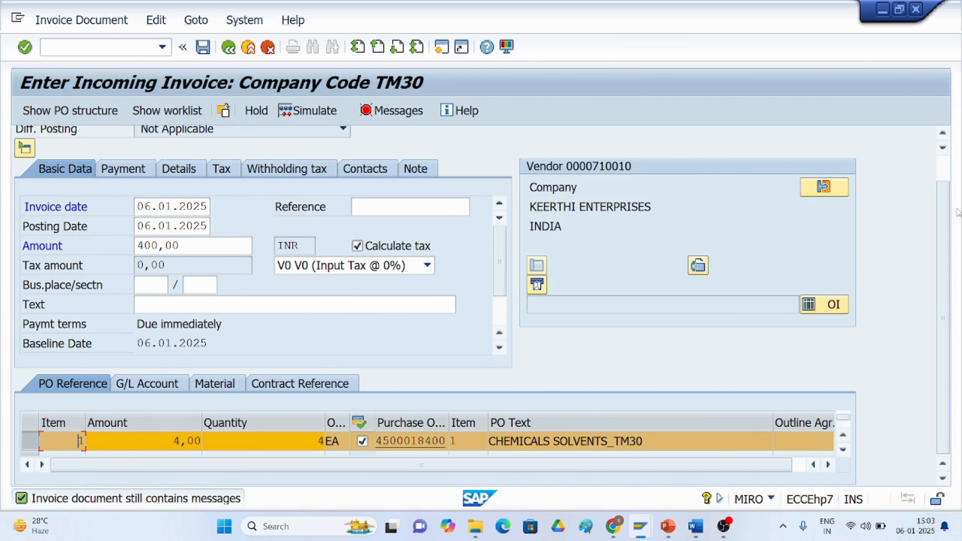
scroll(942, 230, "up", 2)
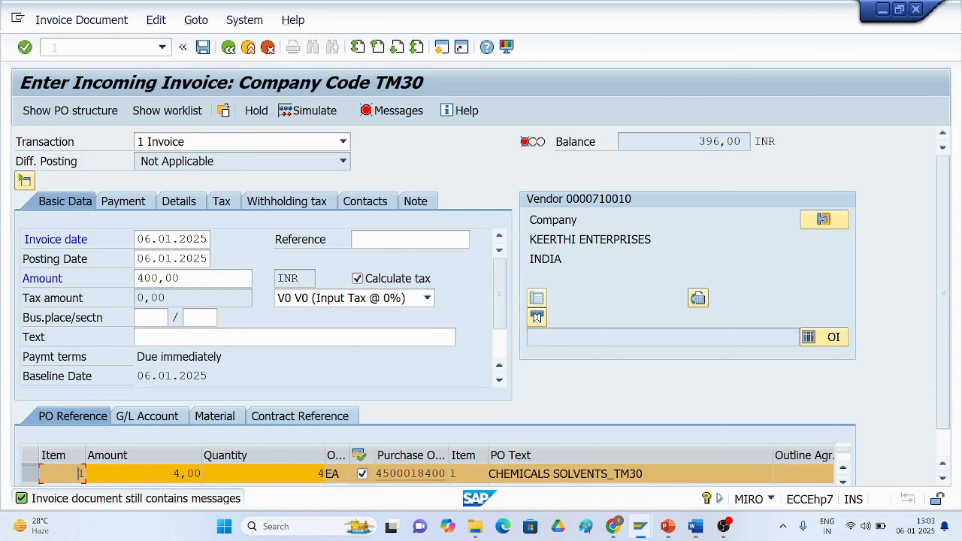
Start transaction FB03 to display a document and enter fiscal year 2024.
left_click(70, 50)
type("/nfb03")
key("Return")
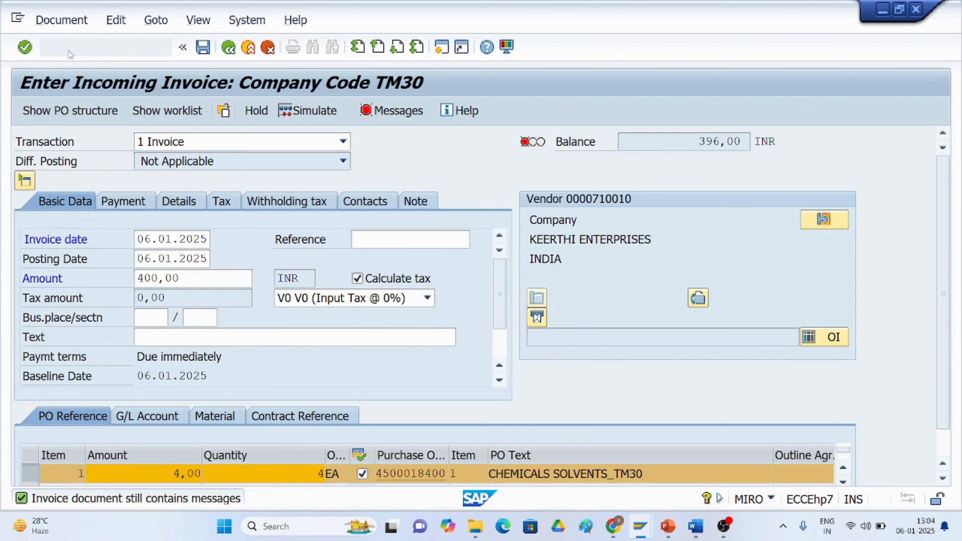
left_click(203, 224)
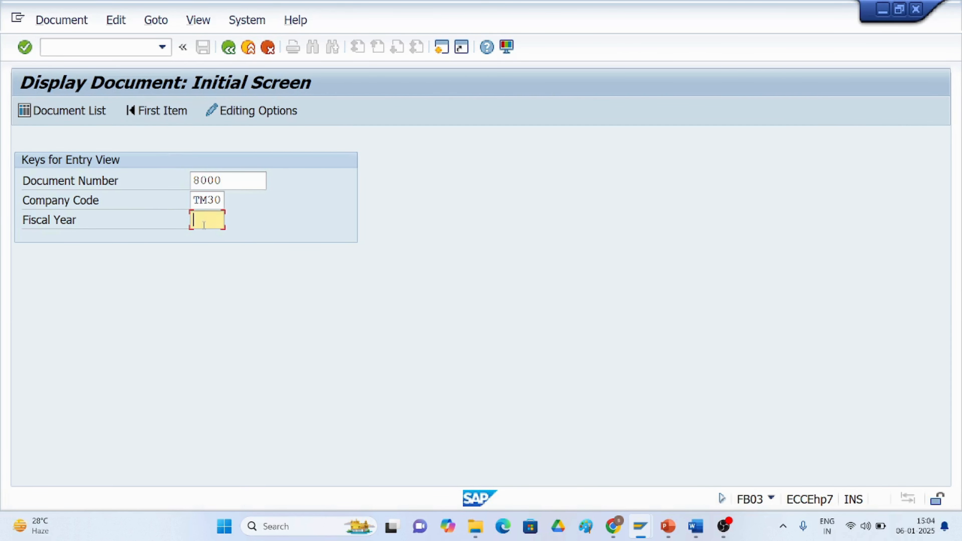
type("2024")
Open the document list, set fiscal year 2024 and company code TM50, and execute it.
left_click(95, 113)
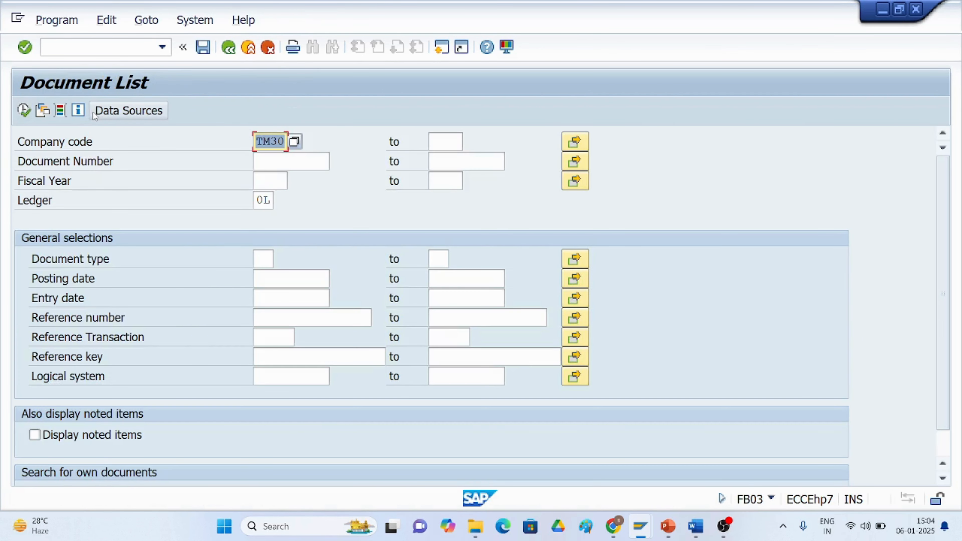
left_click(263, 182)
type("2024")
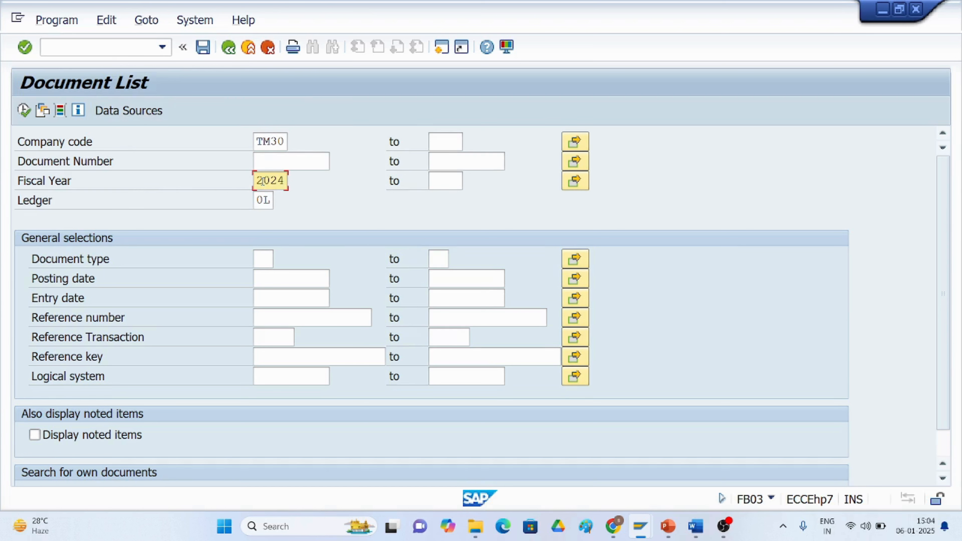
left_click(24, 110)
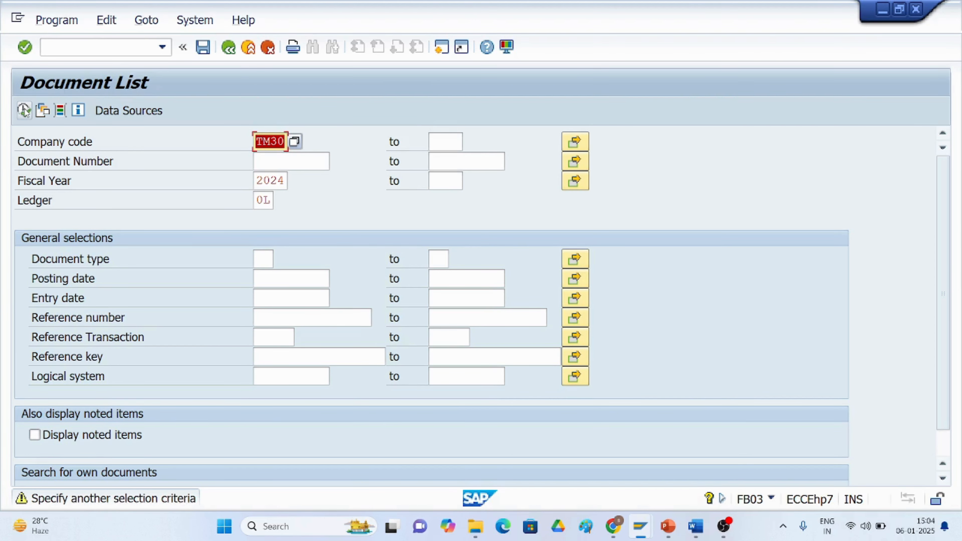
left_click(284, 142)
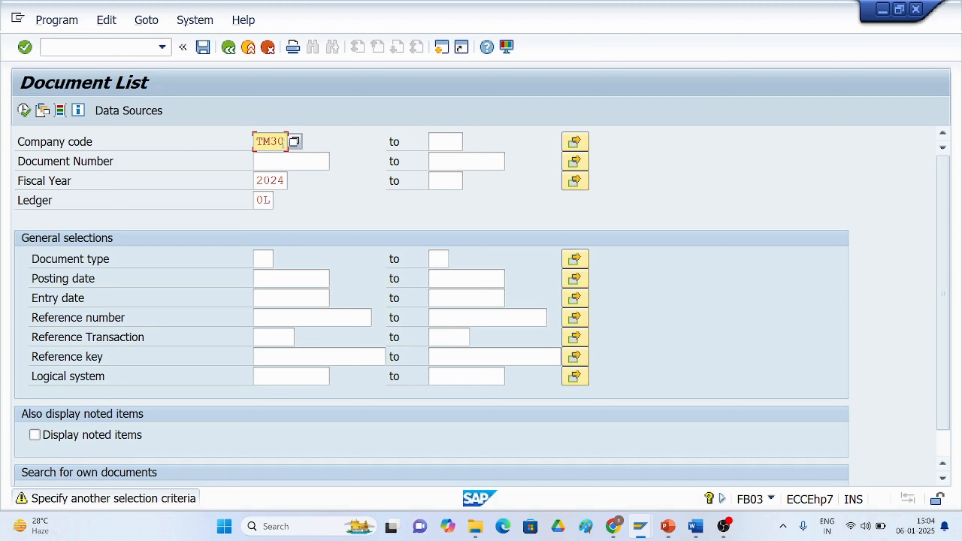
key("BackSpace")
type("50")
left_click(24, 111)
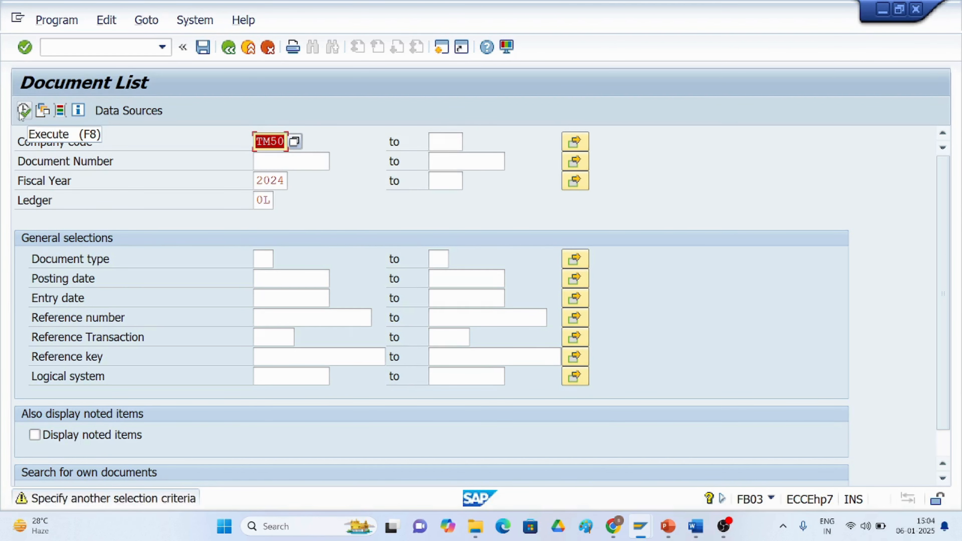
left_click(21, 112)
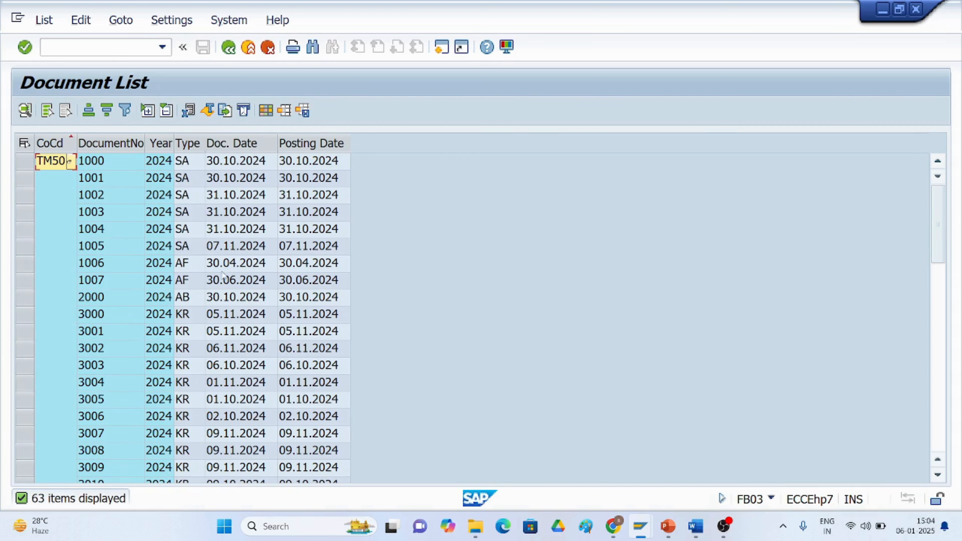
Open document 9007 from the document list and return to the selection screen.
scroll(222, 299, "down", 10)
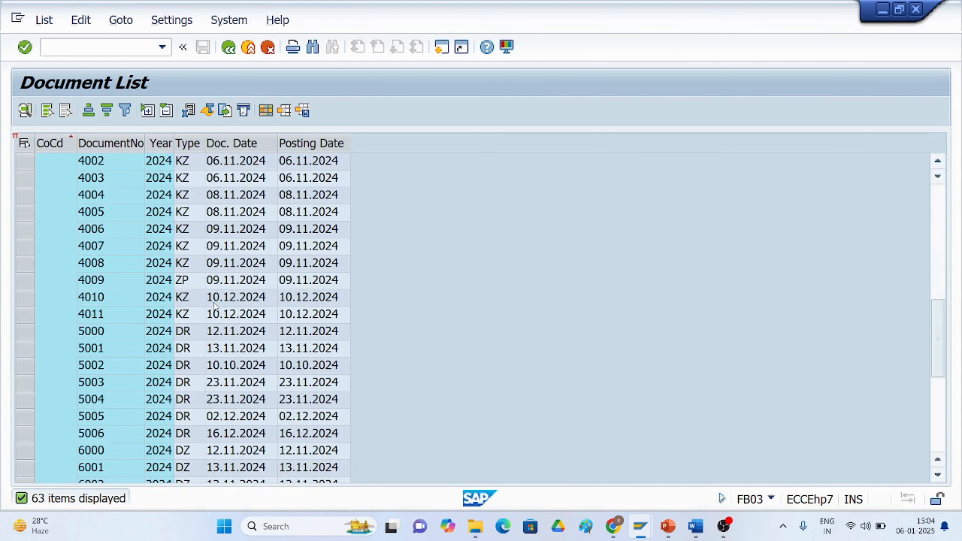
scroll(215, 302, "down", 4)
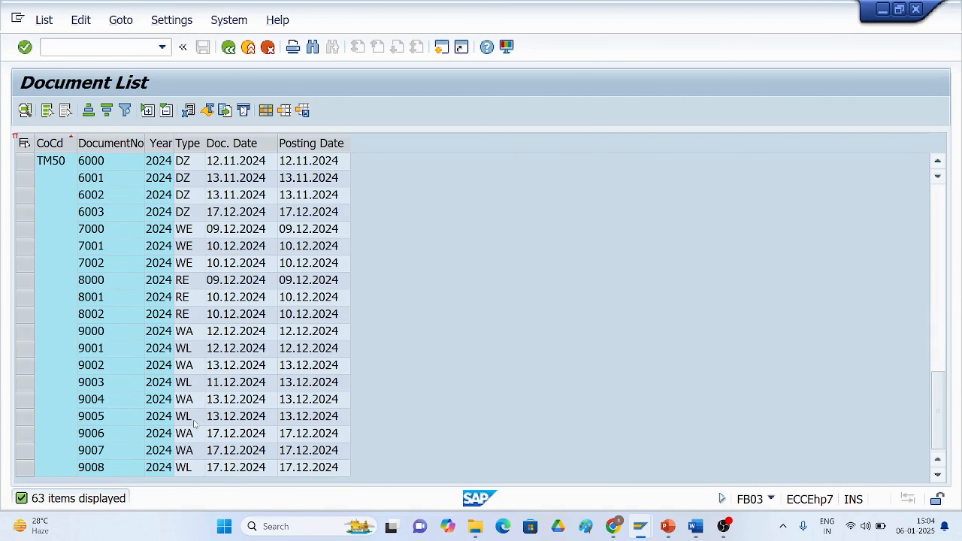
double_click(185, 450)
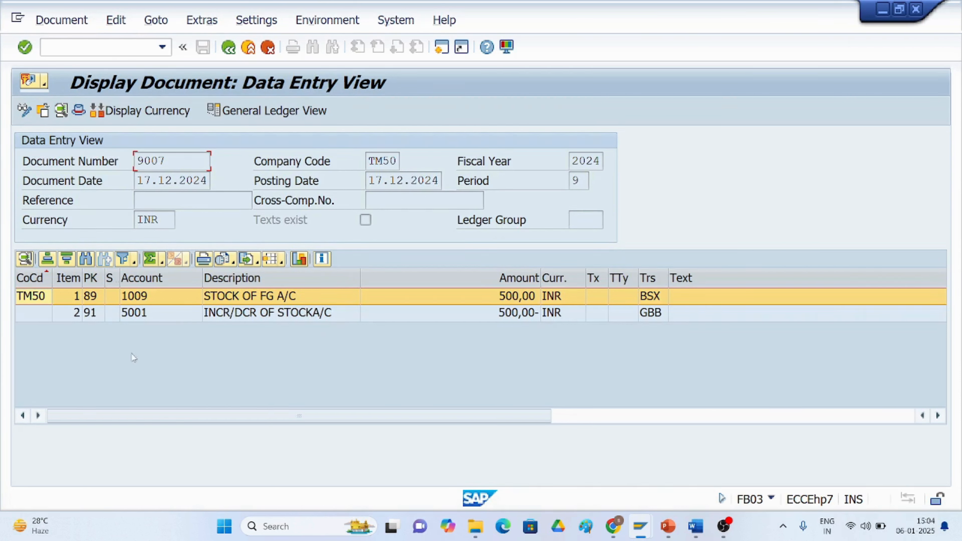
left_click(228, 48)
left_click(228, 49)
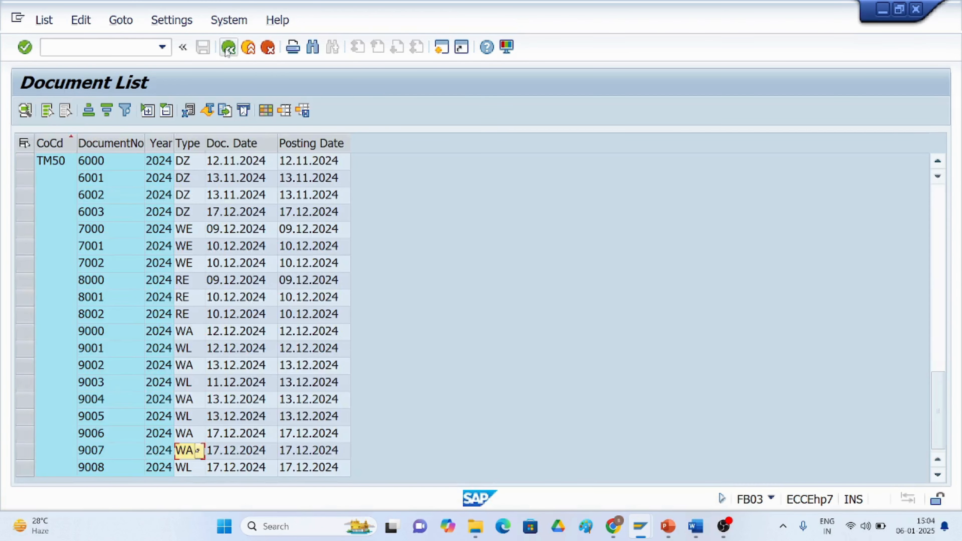
left_click(229, 48)
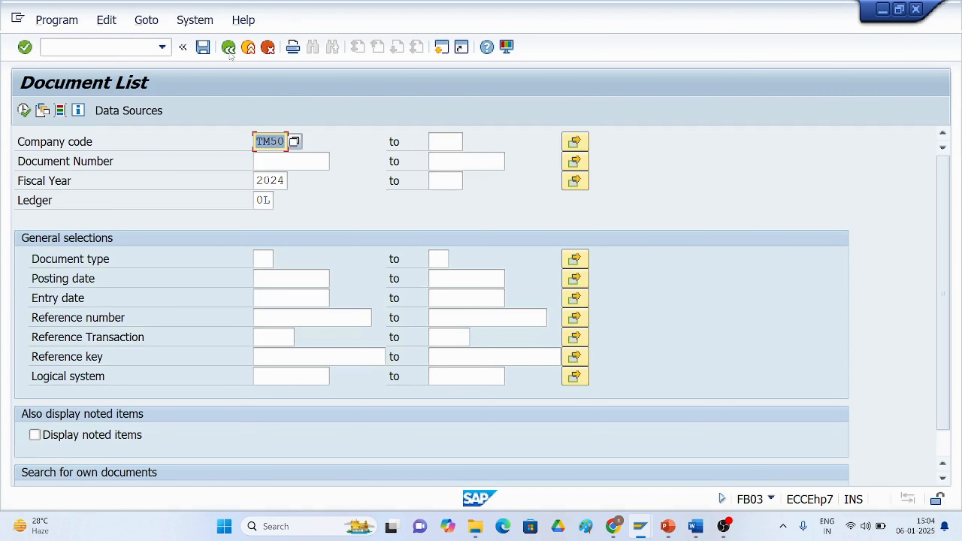
Set the document type to RF from the document type list and execute the document list.
left_click(257, 252)
left_click(282, 259)
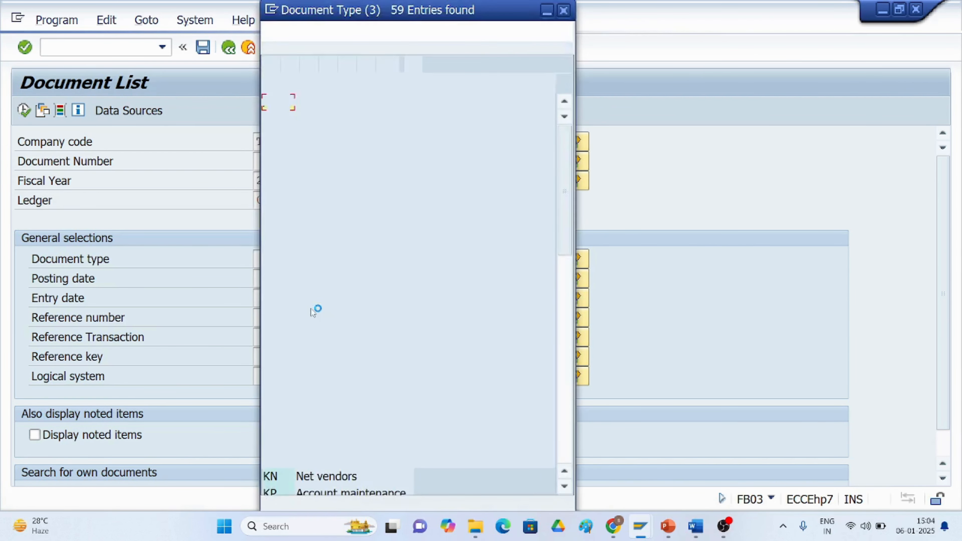
scroll(325, 367, "down", 5)
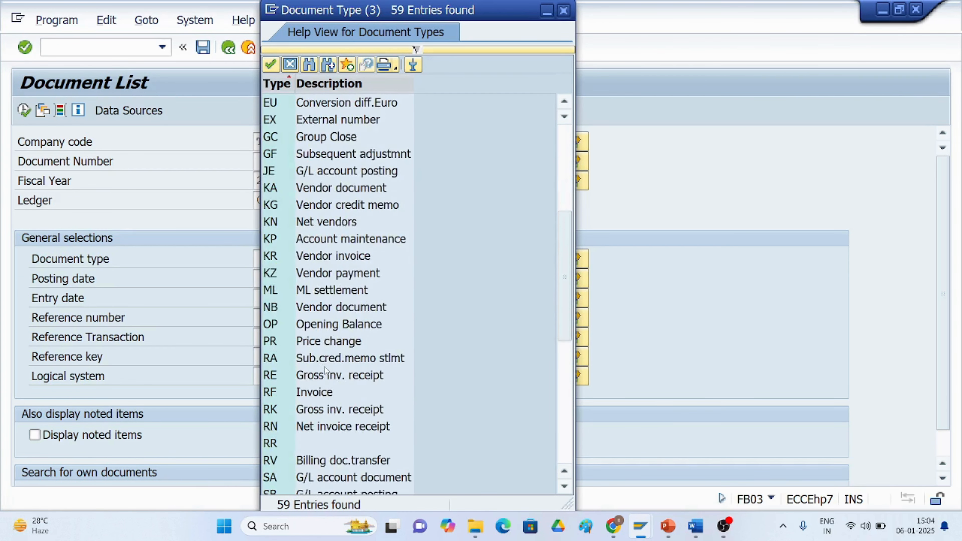
scroll(324, 369, "down", 4)
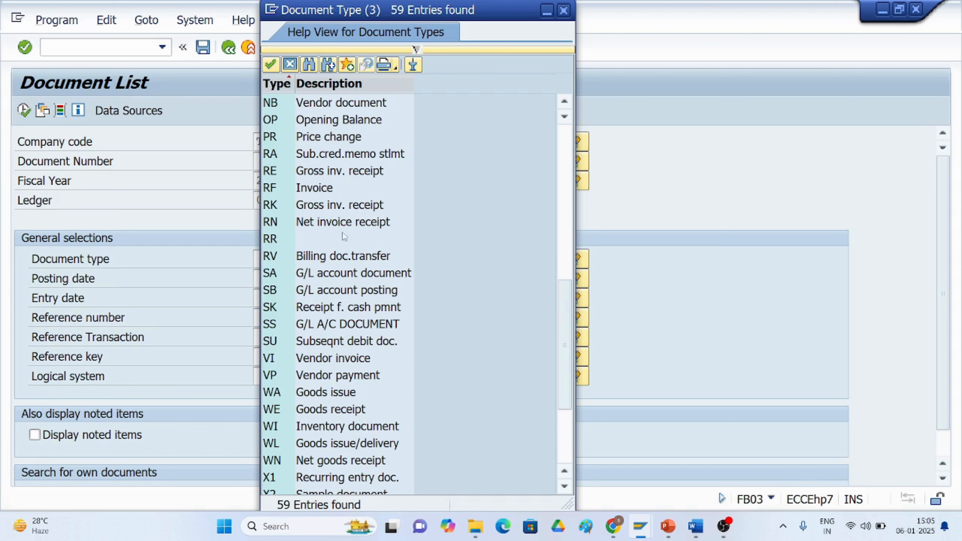
scroll(321, 395, "down", 1)
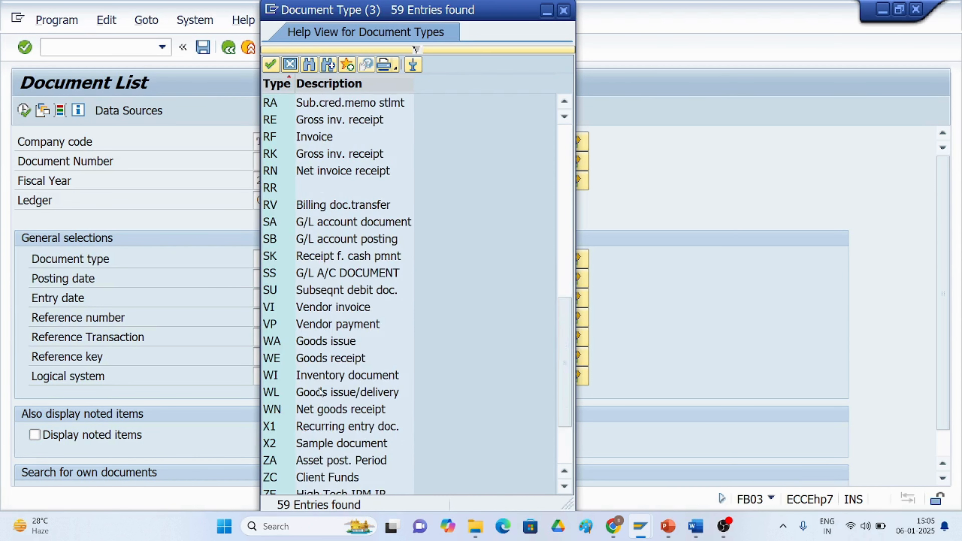
scroll(320, 392, "down", 1)
scroll(319, 393, "up", 4)
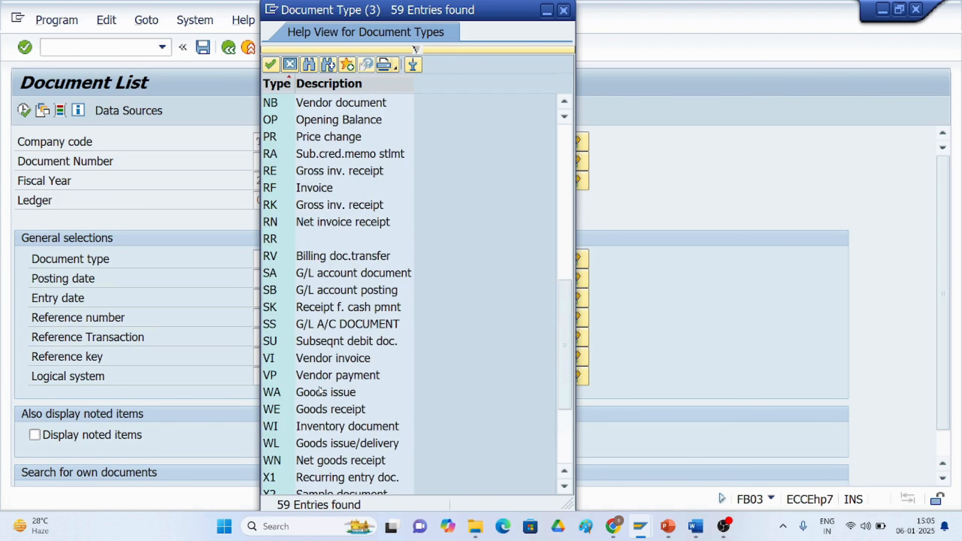
scroll(320, 387, "up", 7)
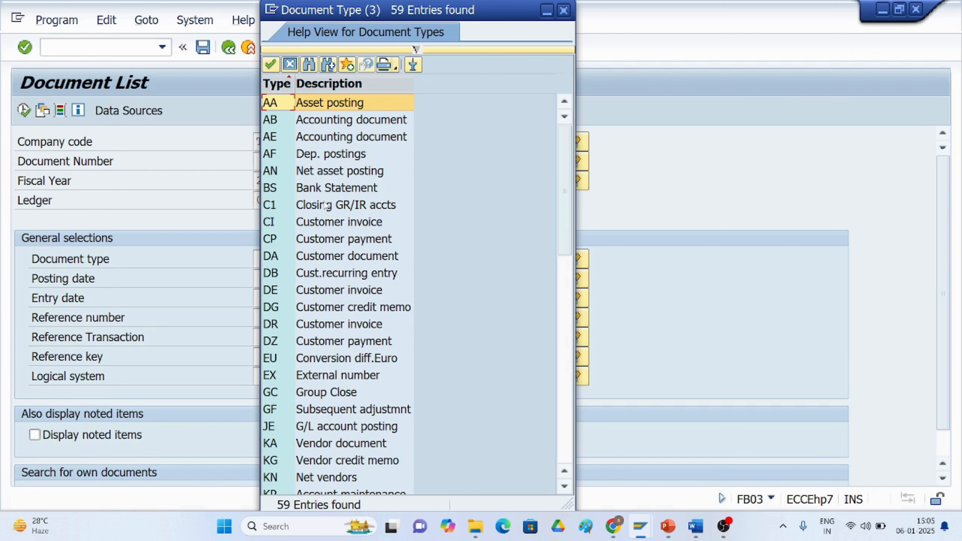
scroll(325, 205, "down", 1)
scroll(325, 206, "down", 1)
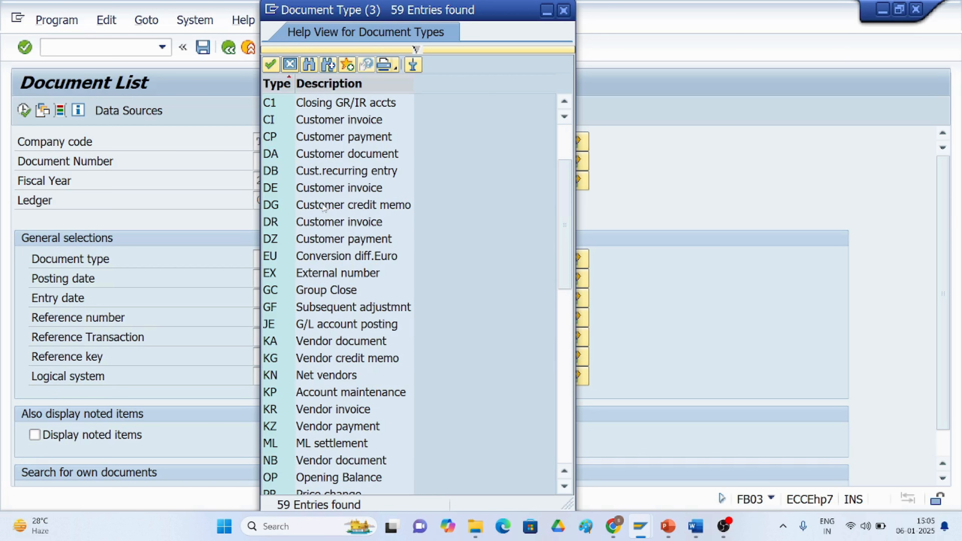
scroll(325, 208, "down", 1)
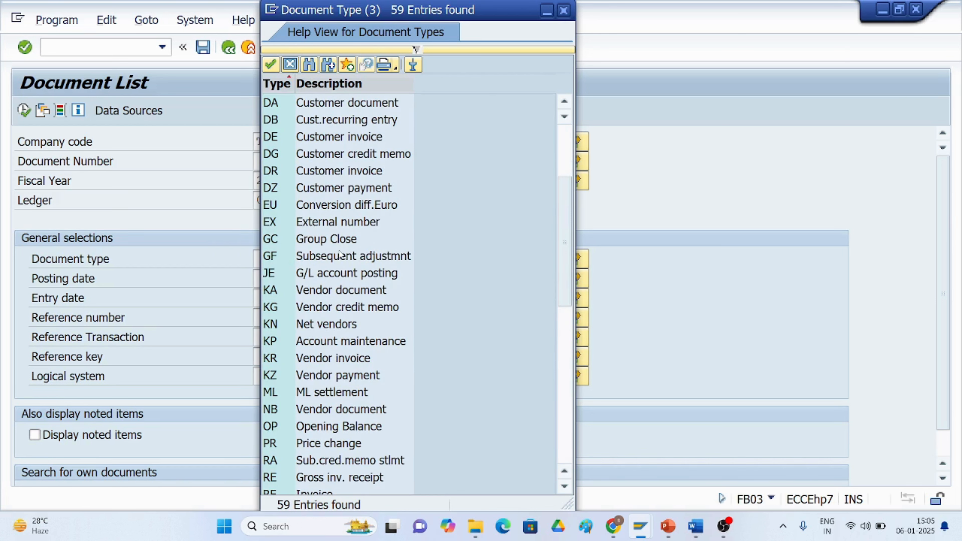
scroll(339, 252, "down", 1)
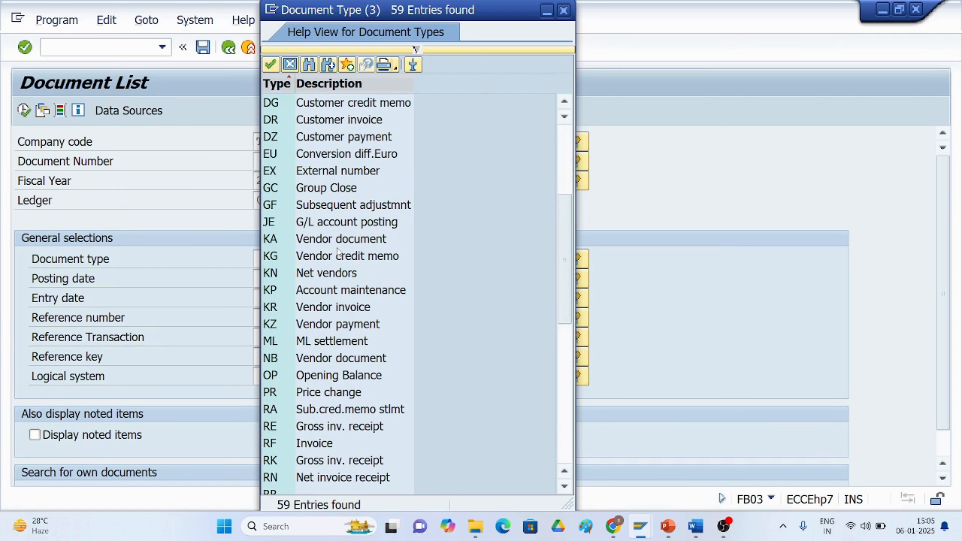
double_click(324, 443)
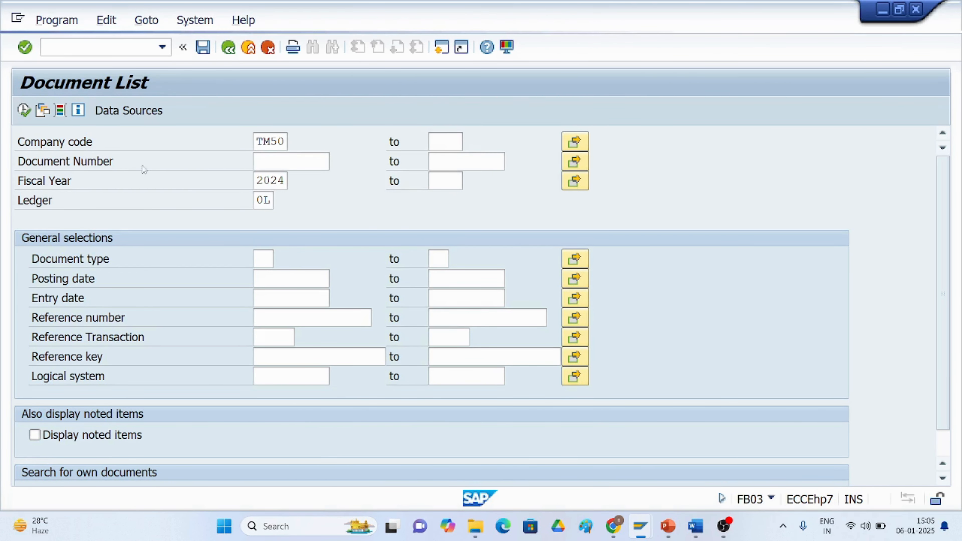
left_click(24, 110)
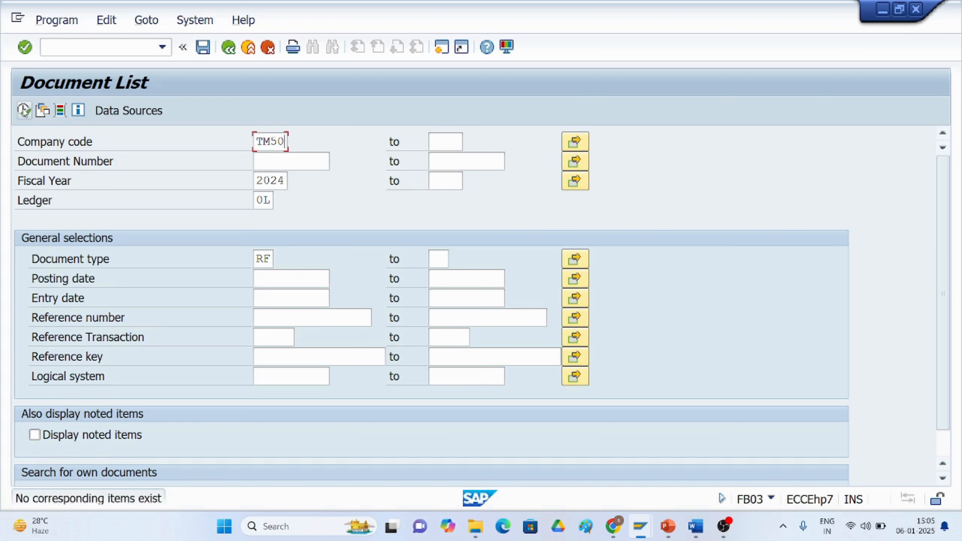
left_click(23, 110)
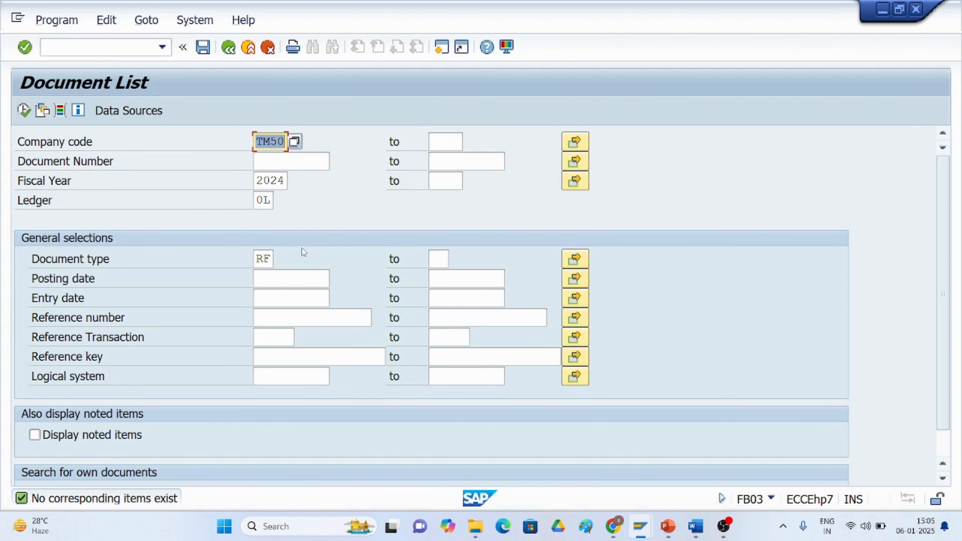
Set the document type to WE from the document type list.
left_click(269, 260)
left_click(282, 261)
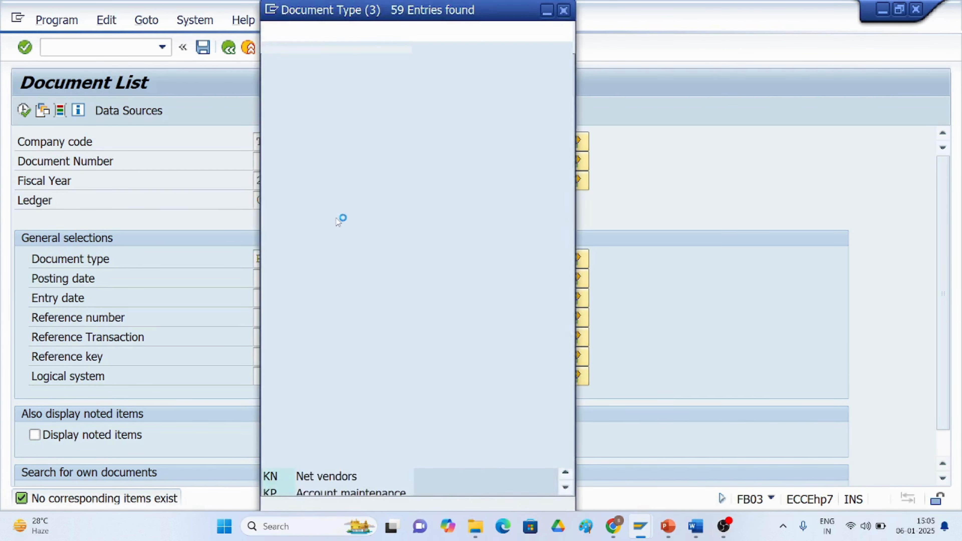
scroll(328, 329, "down", 1)
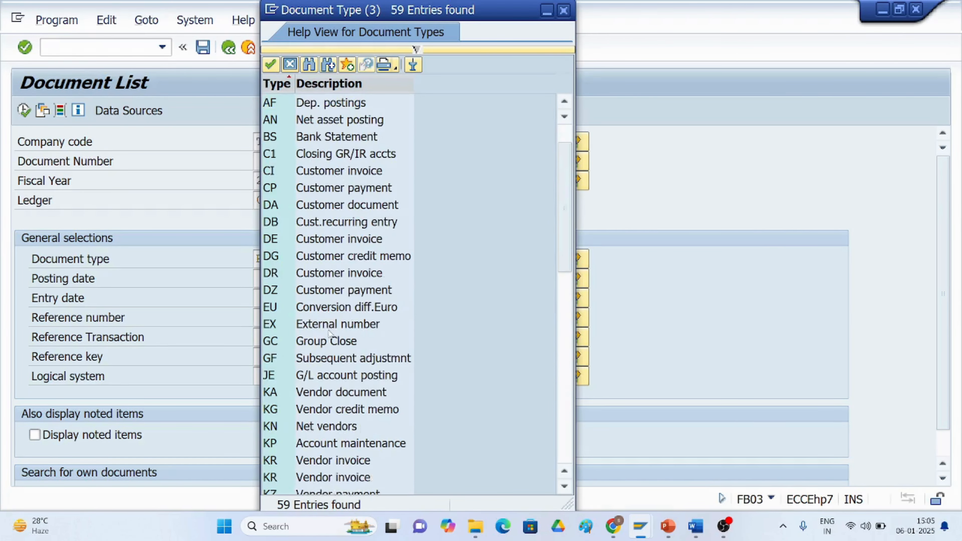
scroll(327, 326, "down", 3)
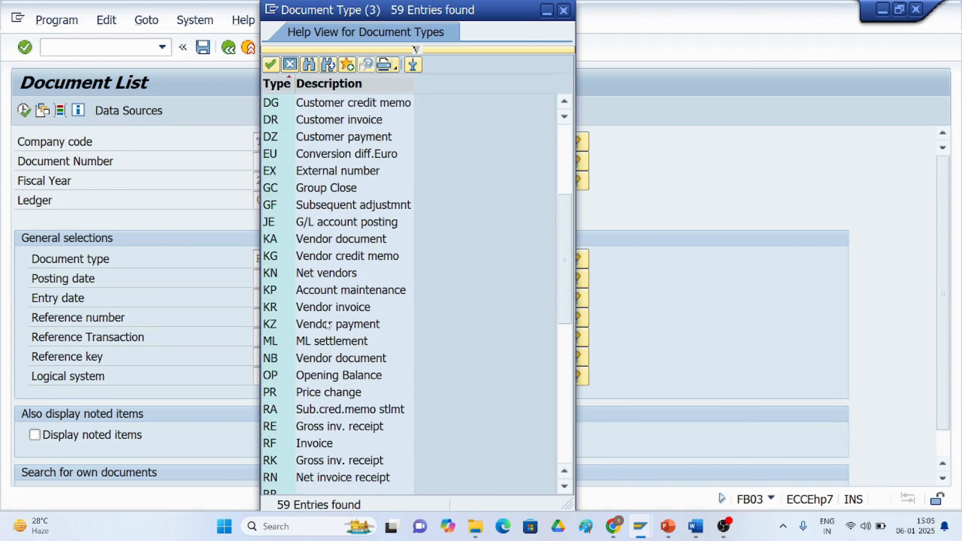
scroll(328, 325, "down", 1)
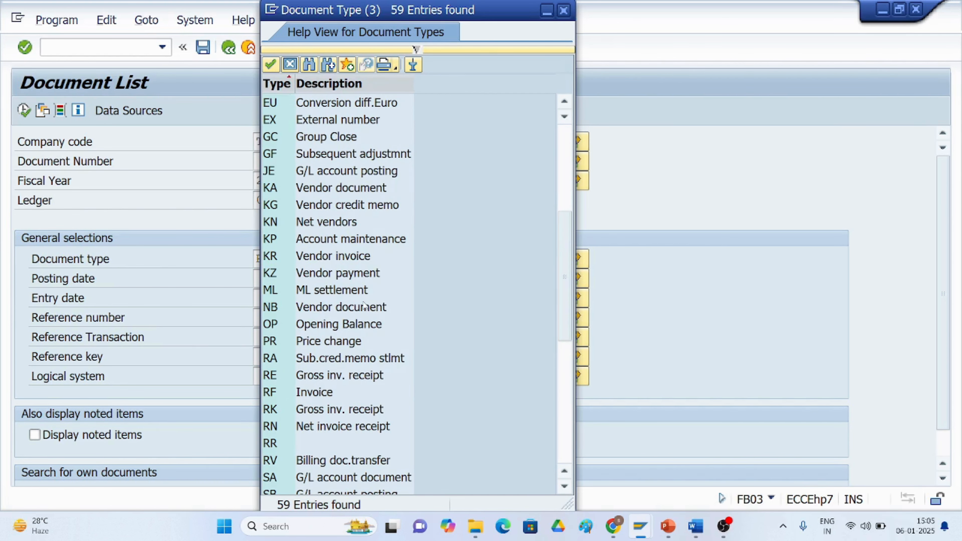
scroll(362, 307, "down", 1)
scroll(357, 307, "down", 2)
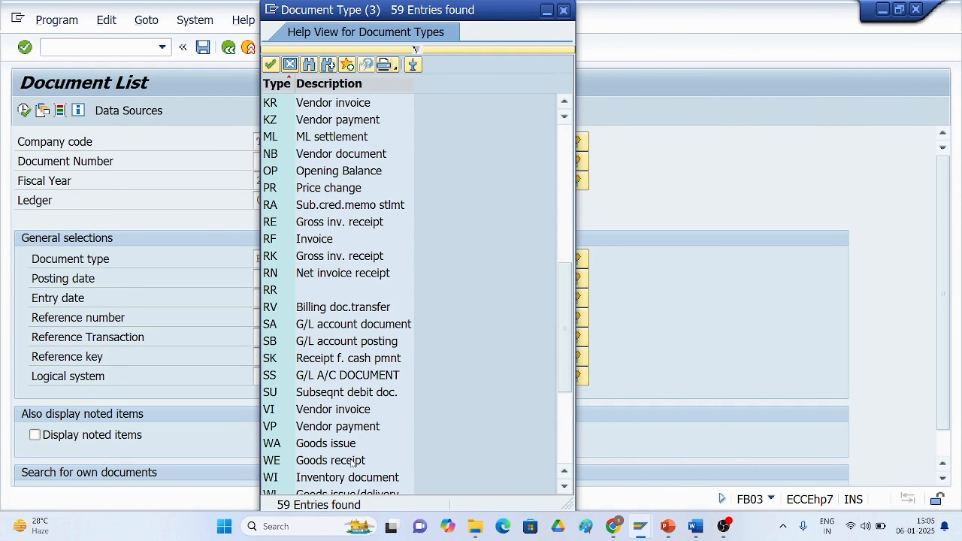
scroll(351, 479, "down", 1)
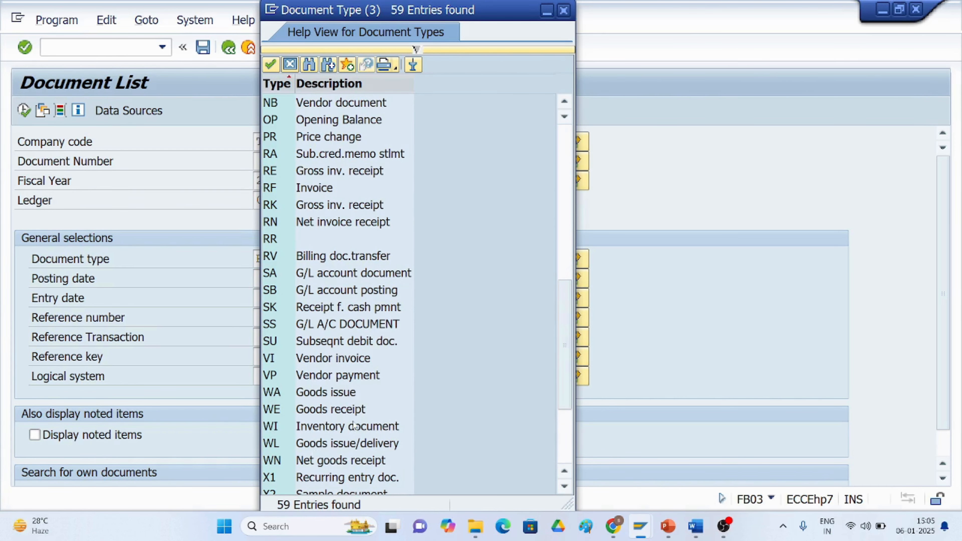
double_click(323, 411)
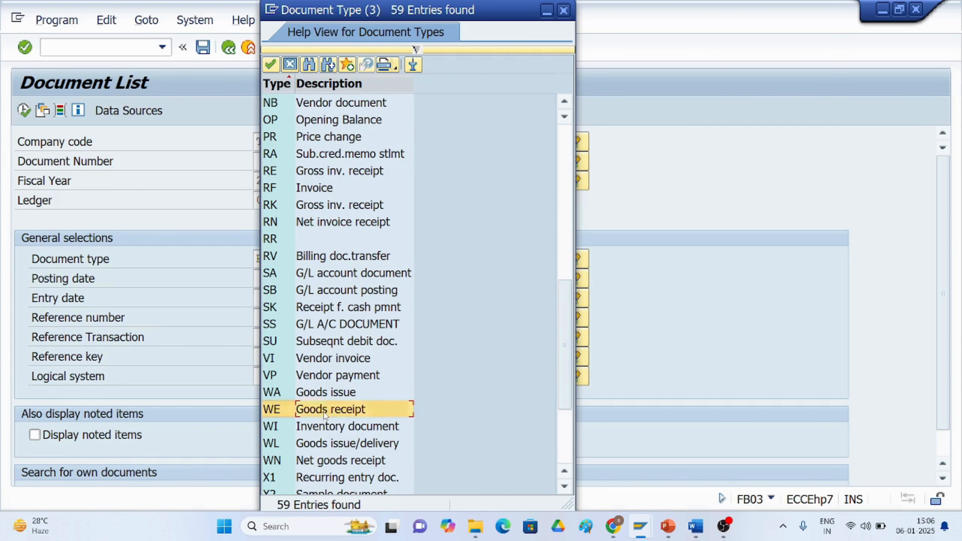
Execute the document list and open goods receipt document 7002.
left_click(23, 110)
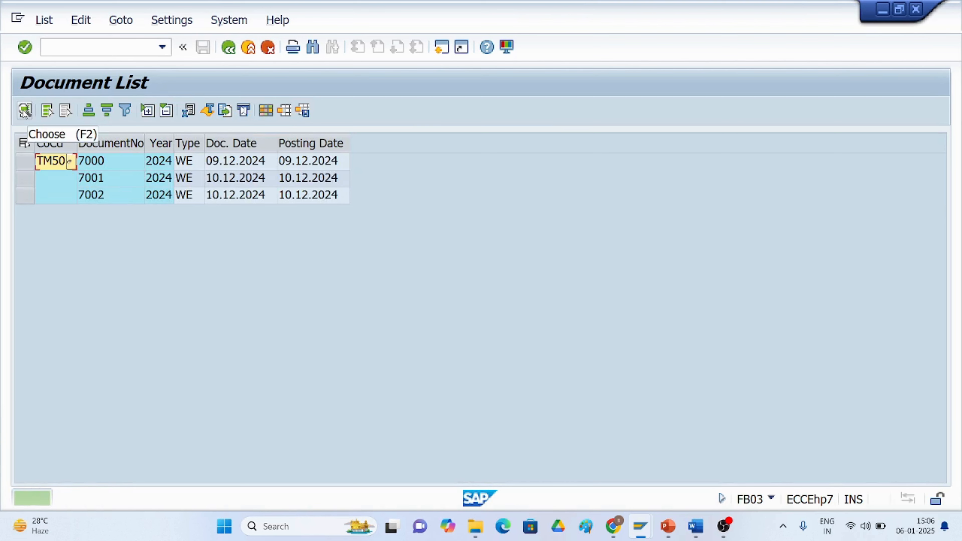
left_click(221, 197)
double_click(219, 197)
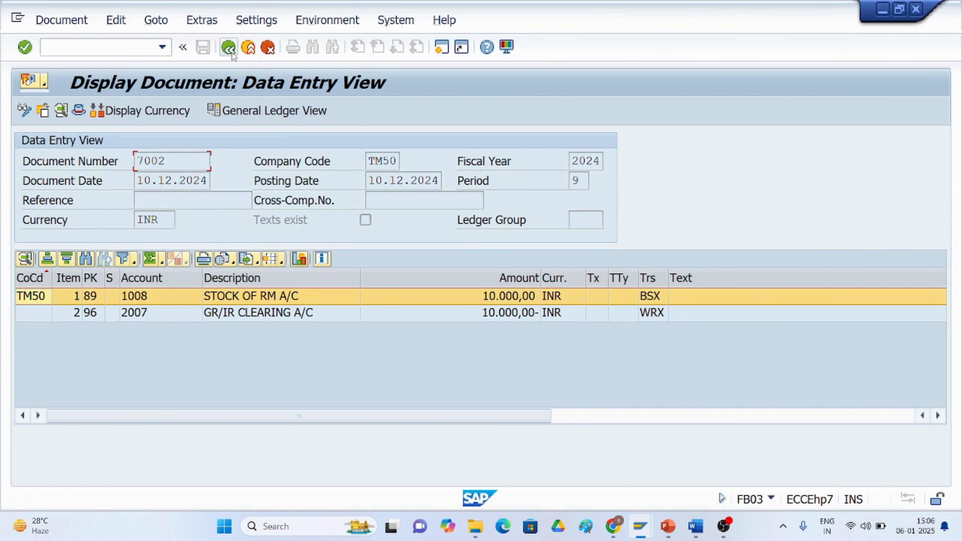
Start transaction MIR5 and list invoice documents for fiscal year 2025.
left_click(139, 45)
type("/nmir5")
key("Return")
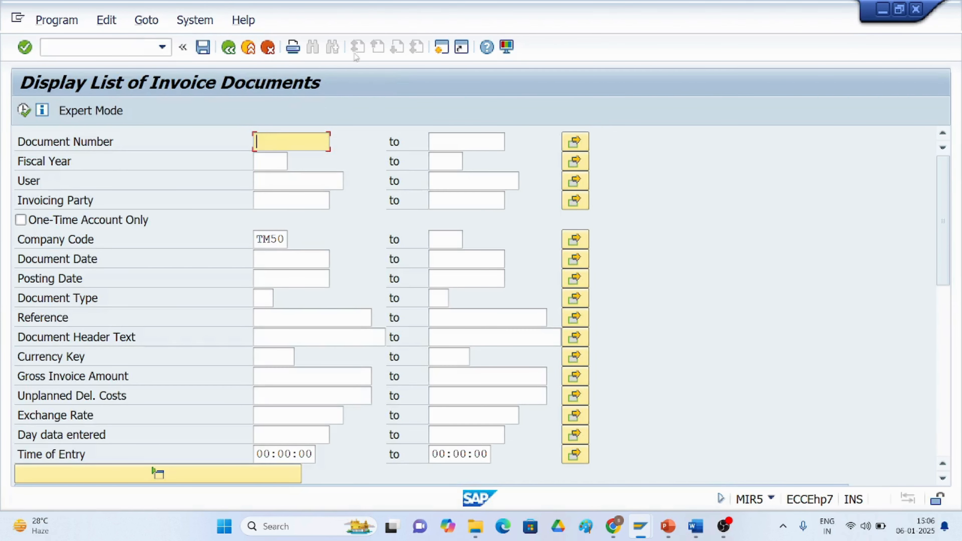
left_click(268, 162)
type("2")
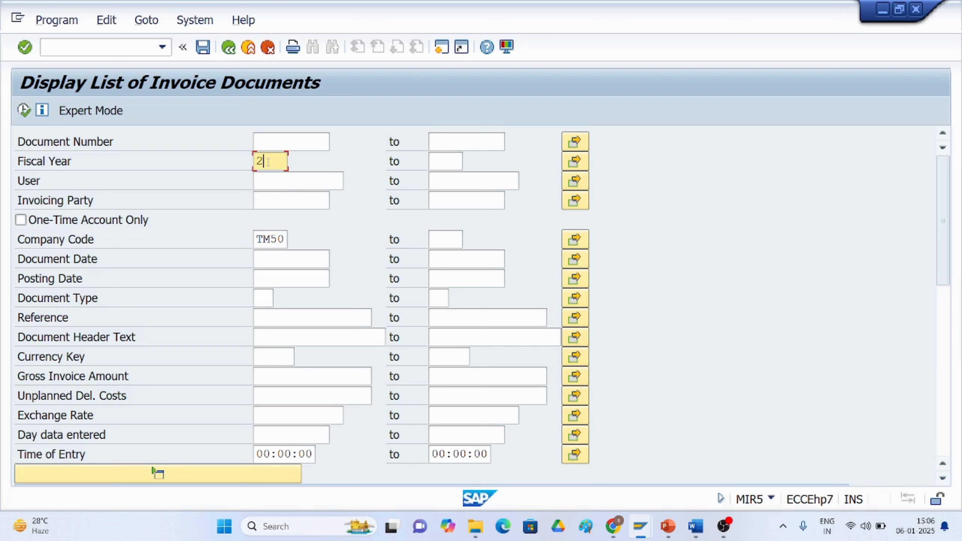
type("025")
left_click(24, 110)
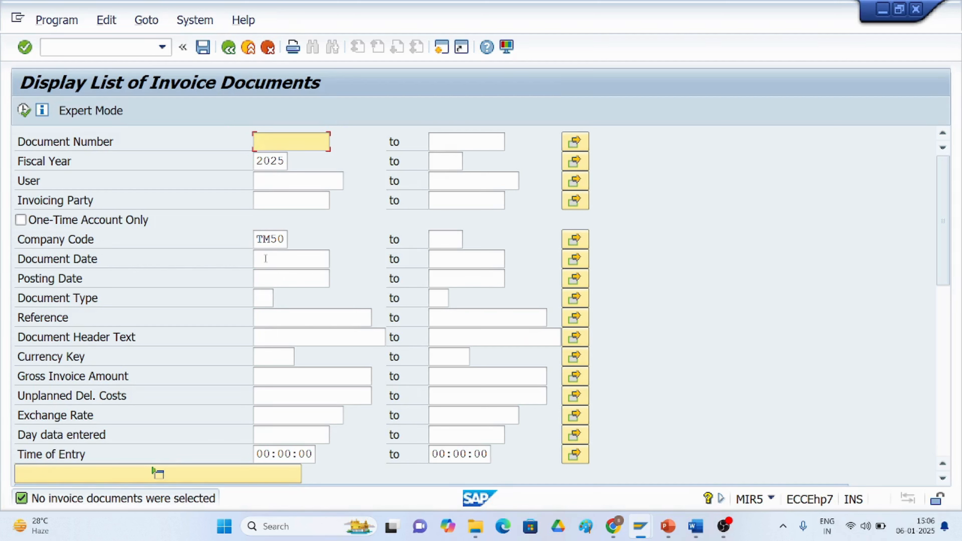
Set the document type to RE from the document type list and execute the invoice list.
left_click(272, 279)
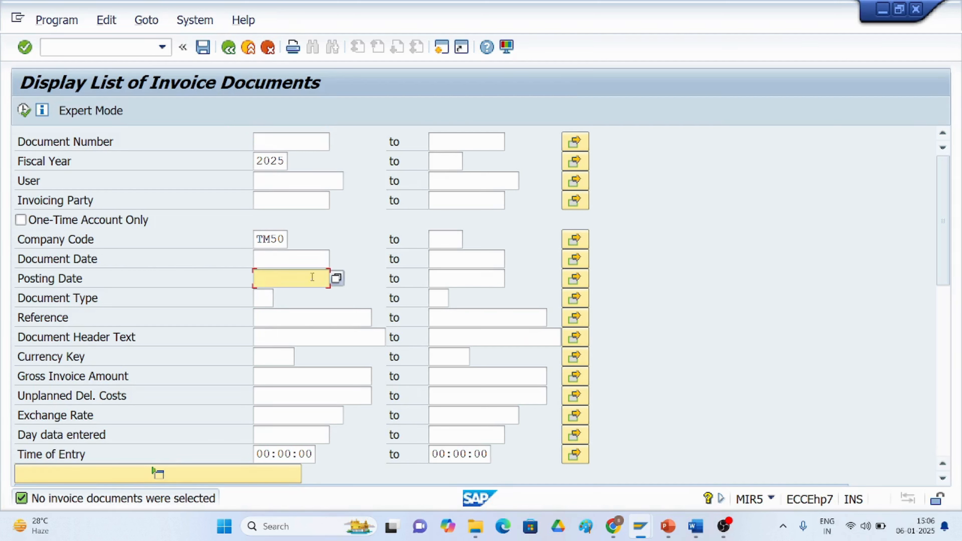
left_click(262, 299)
left_click(279, 299)
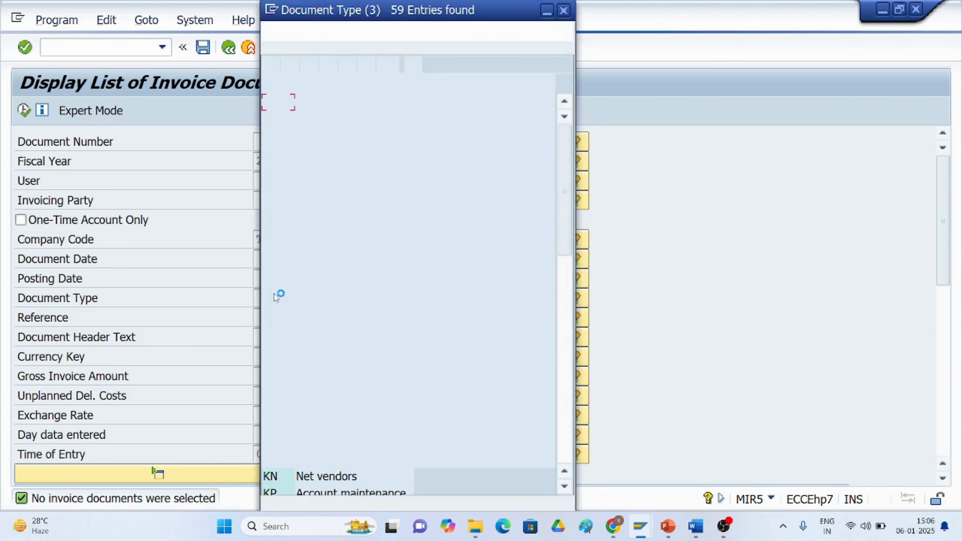
scroll(307, 393, "down", 2)
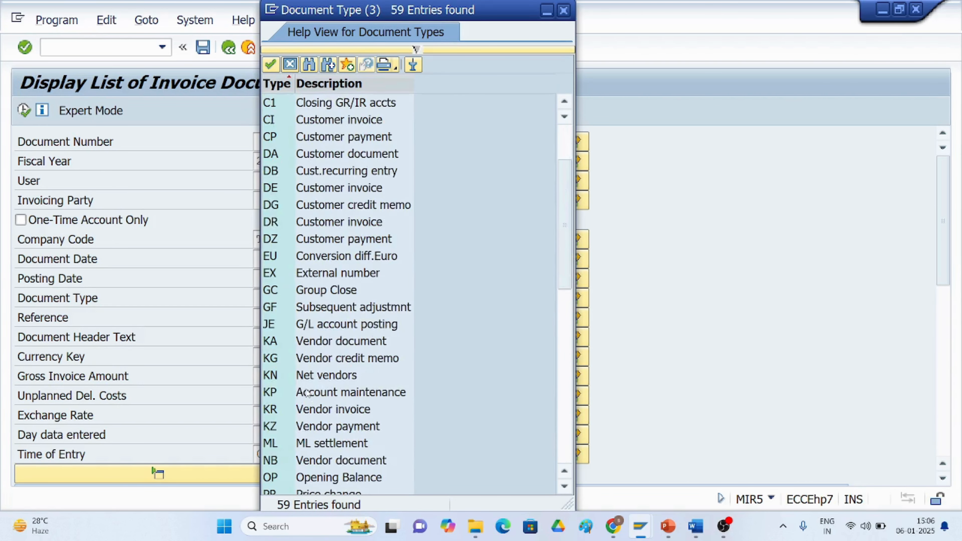
scroll(307, 393, "down", 2)
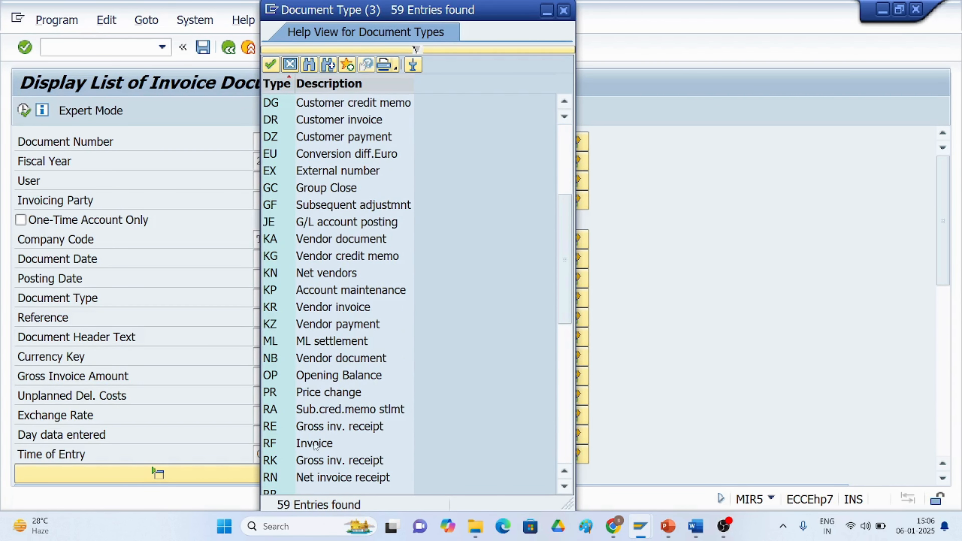
double_click(315, 427)
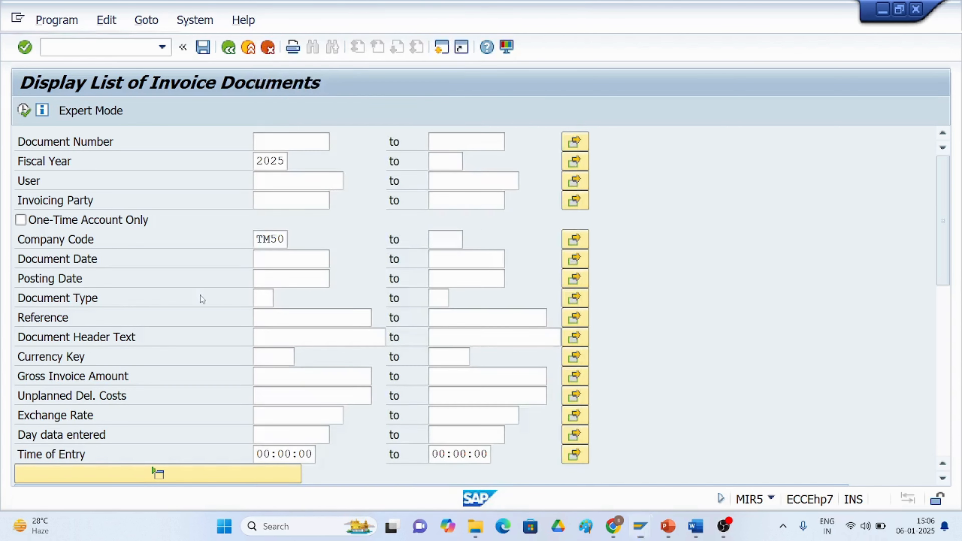
left_click(24, 111)
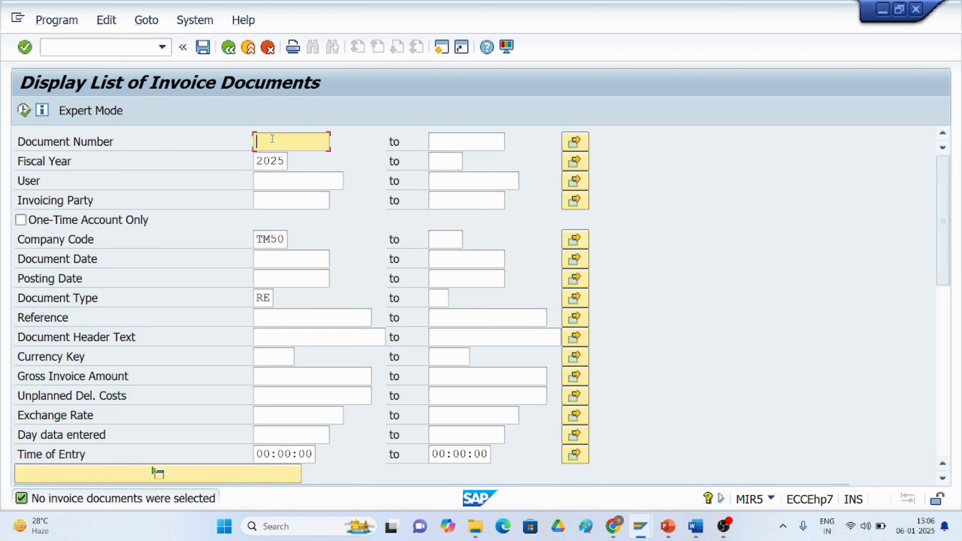
Browse the invoicing party search help, change the company code to TM30 and execute the invoice list.
left_click(284, 200)
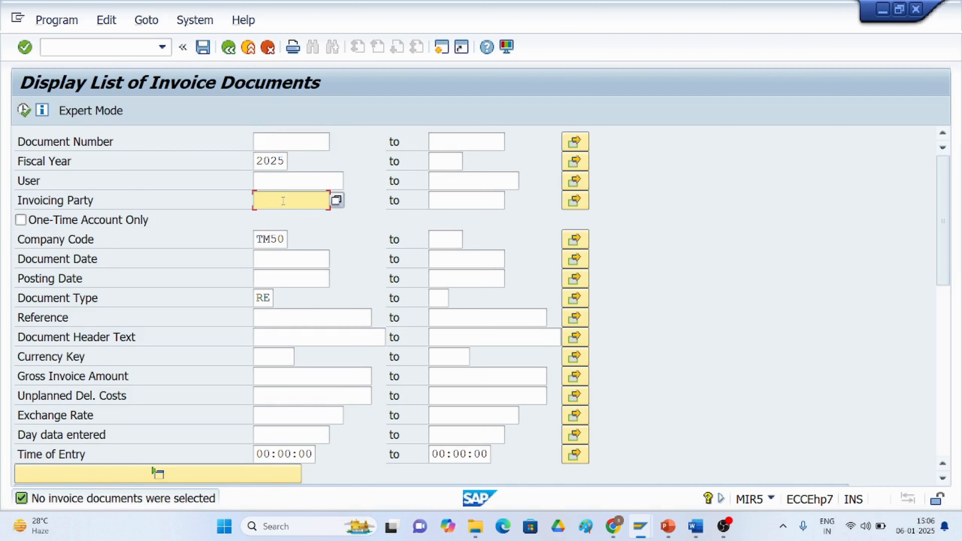
left_click(336, 201)
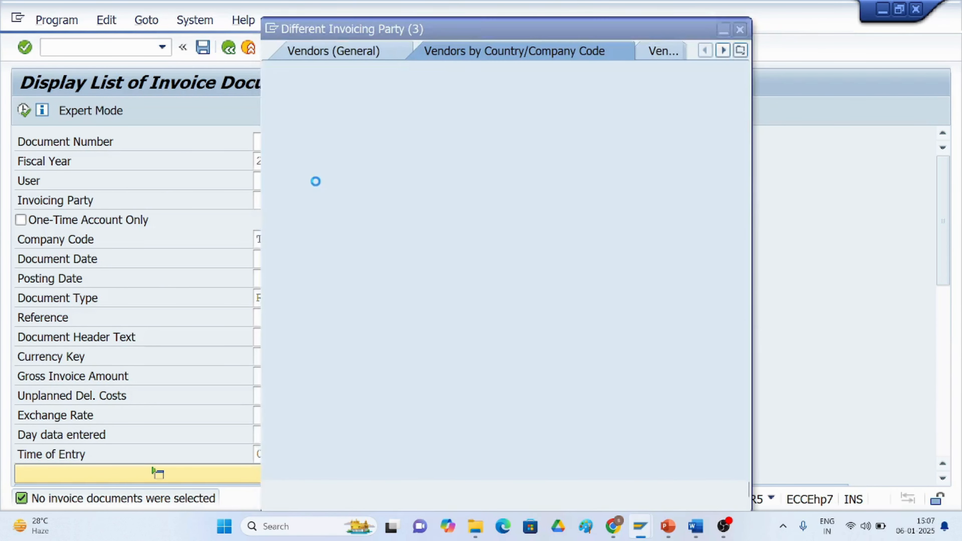
left_click(698, 489)
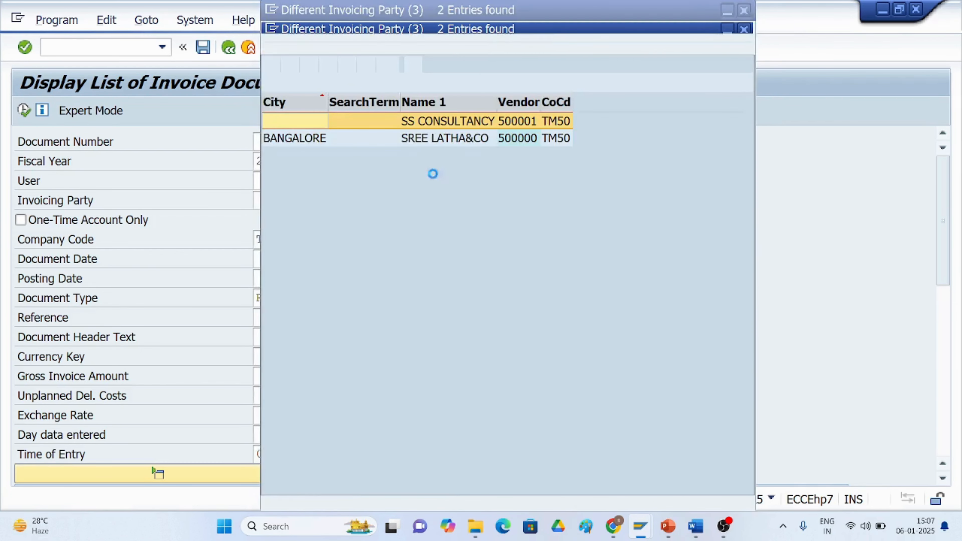
left_click(744, 10)
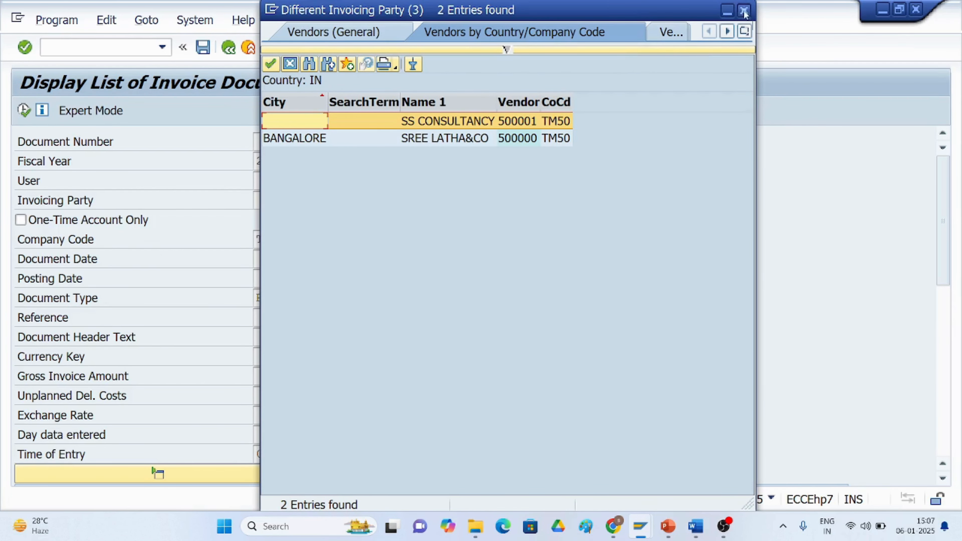
left_click(285, 239)
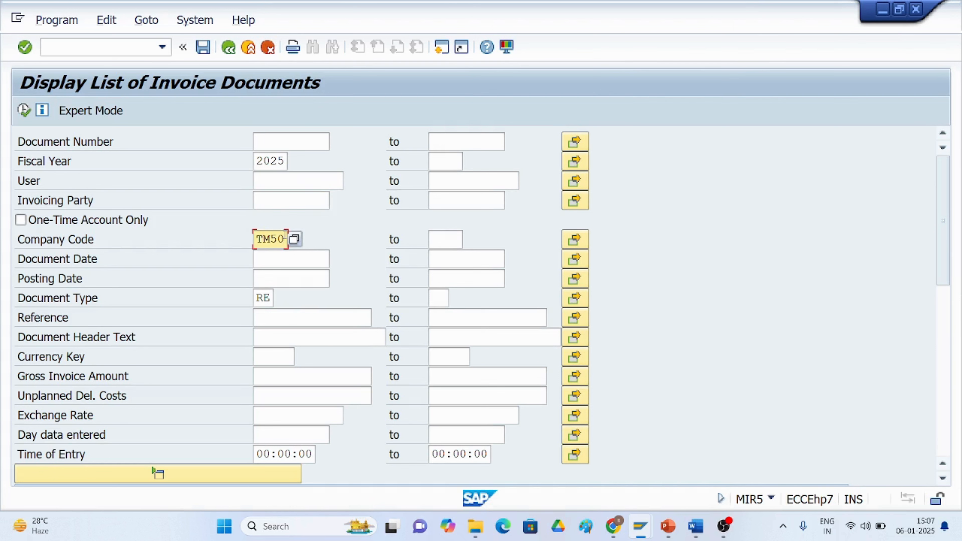
key("BackSpace")
key("BackSpace")
type("30")
left_click(24, 113)
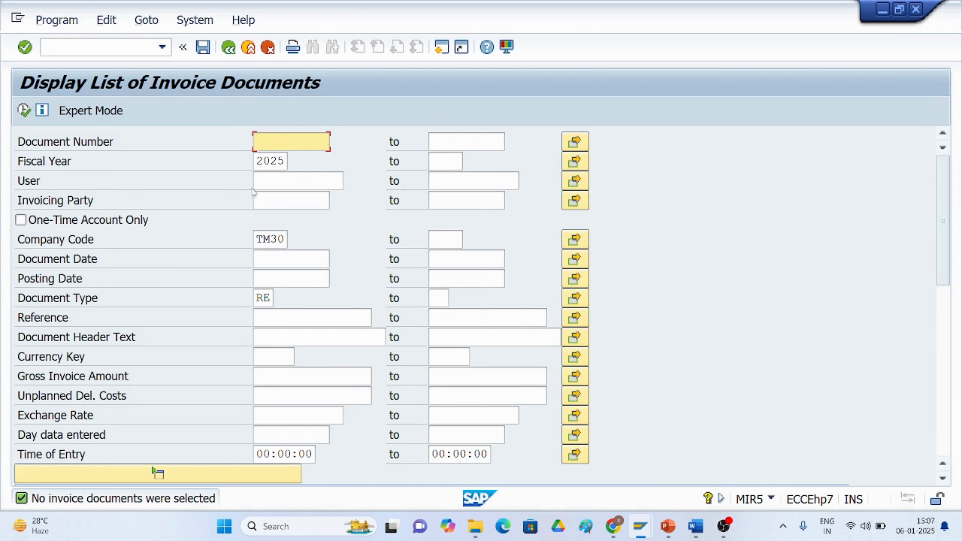
Set the invoicing party to 710010 from the search help and execute the invoice list.
left_click(273, 200)
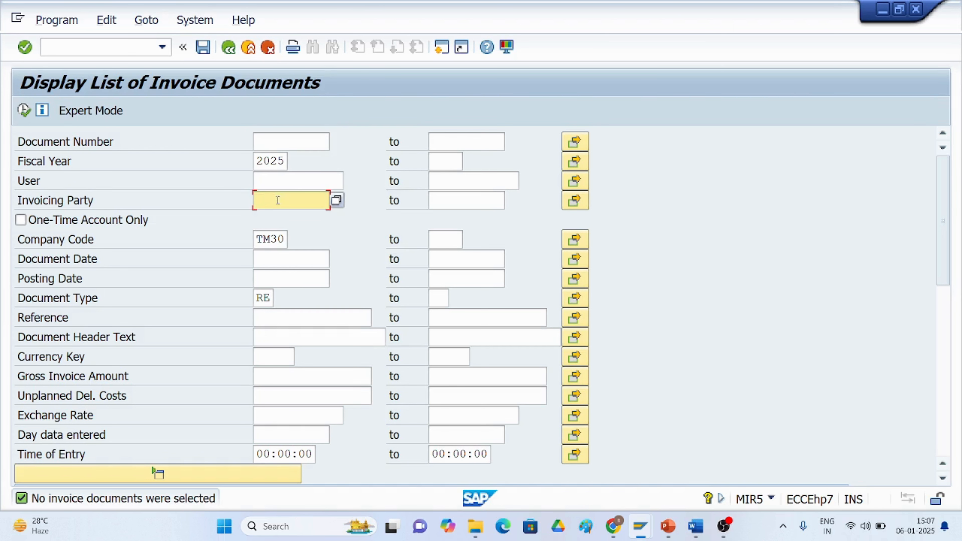
left_click(335, 201)
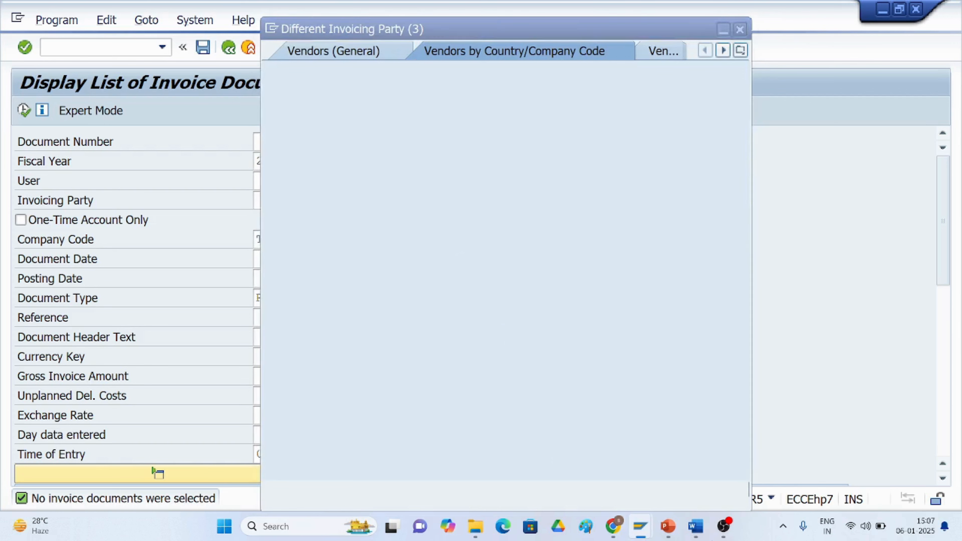
left_click(698, 489)
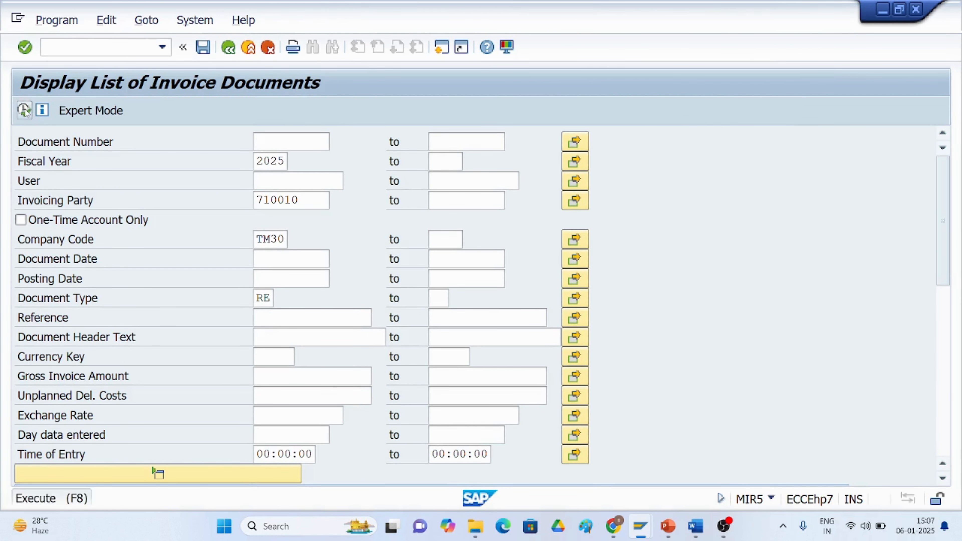
left_click(24, 110)
left_click(24, 110)
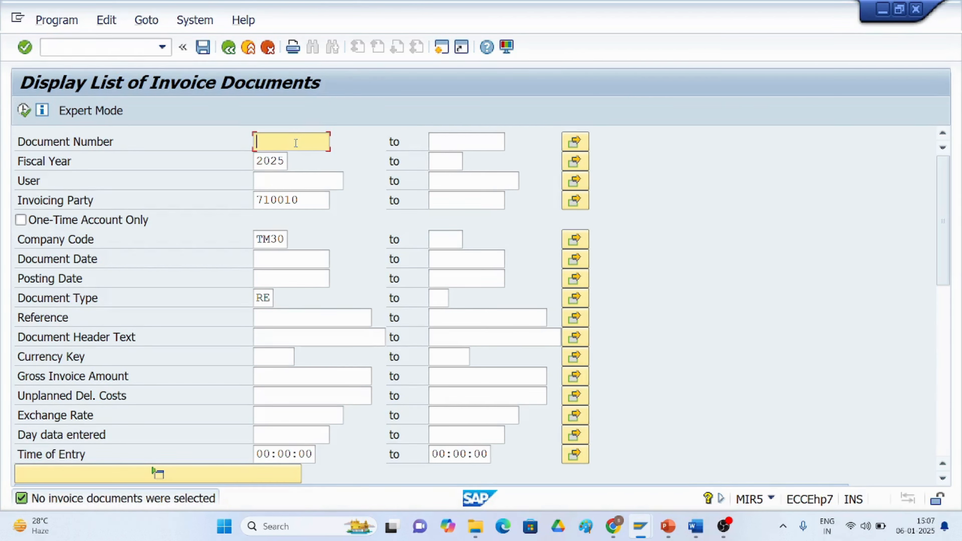
Clear the document type and execute the invoice list again.
left_click(269, 297)
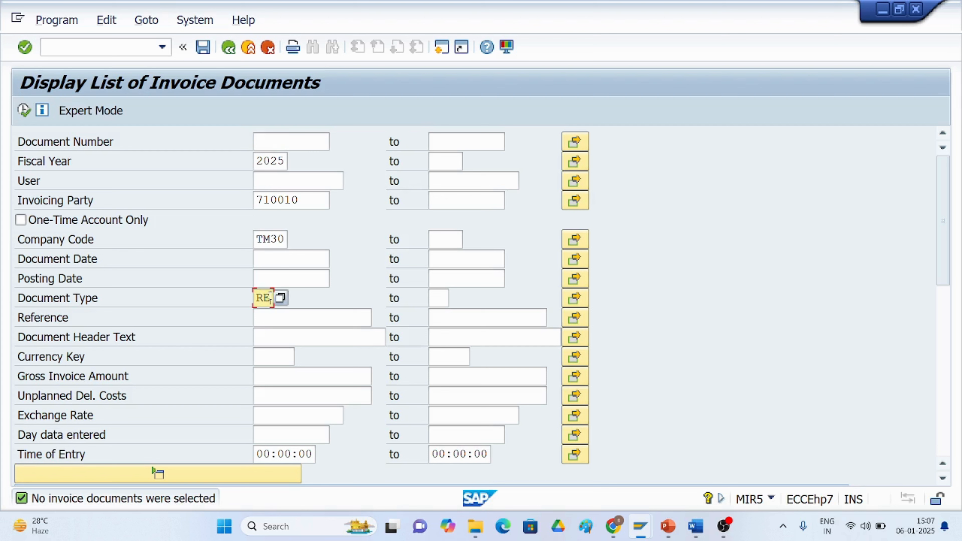
key("BackSpace")
left_click(22, 110)
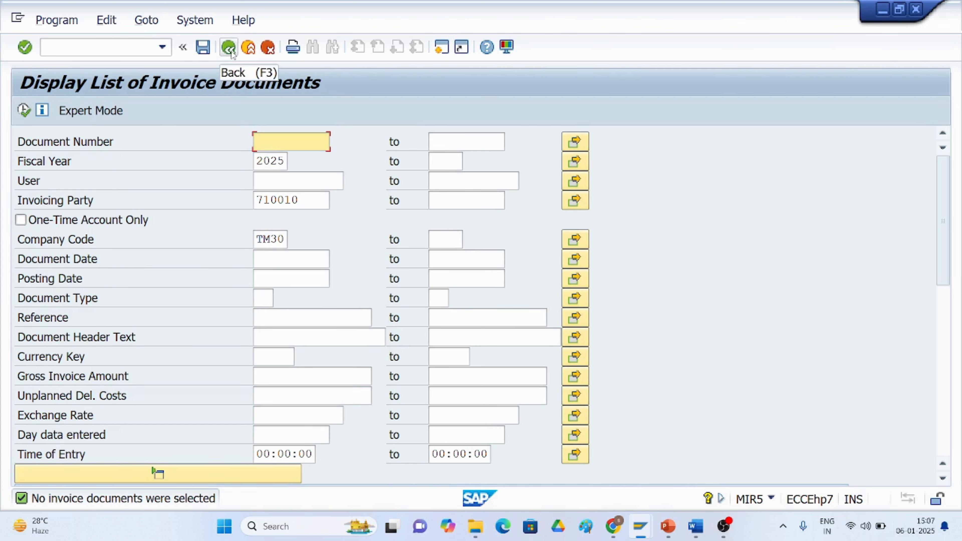
Rerun the invoice list for company code TM50 with no invoicing party and exit the transaction.
left_click(282, 238)
key("BackSpace")
key("BackSpace")
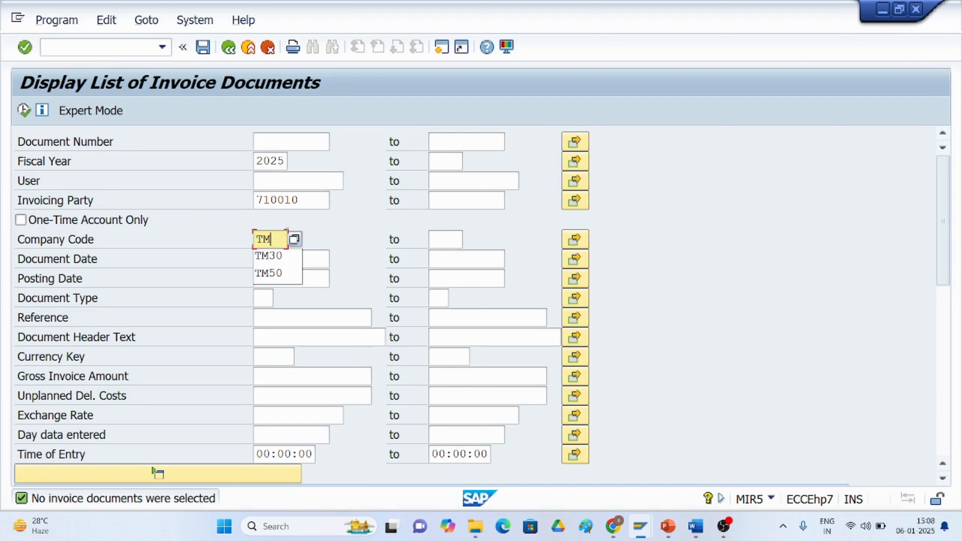
type("50")
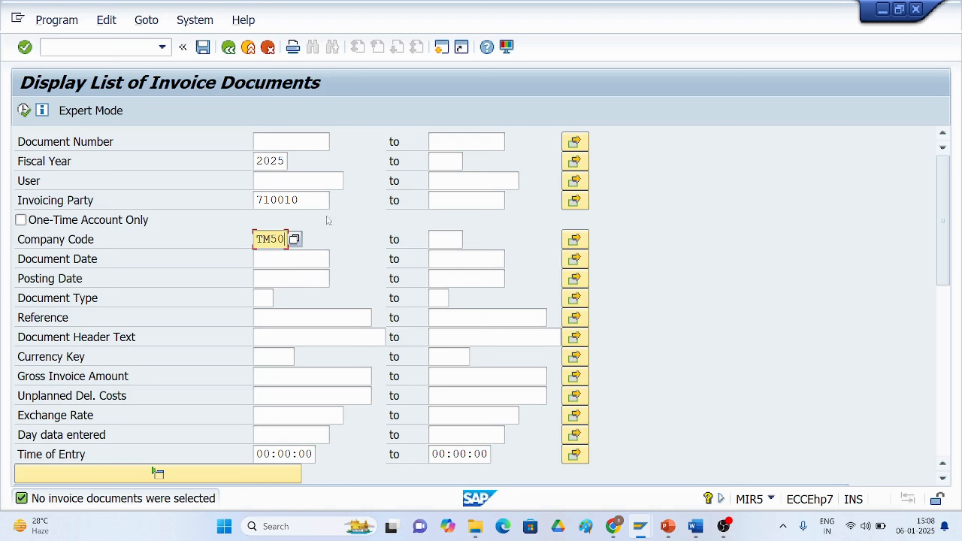
left_click(315, 201)
key("BackSpace")
key("BackSpace")
key("BackSpace")
key("BackSpace")
key("BackSpace")
key("BackSpace")
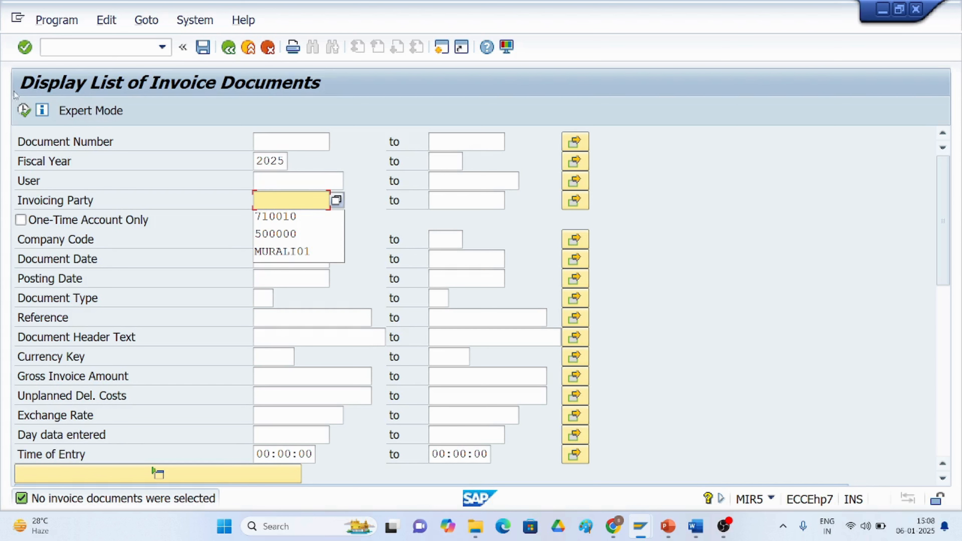
left_click(24, 110)
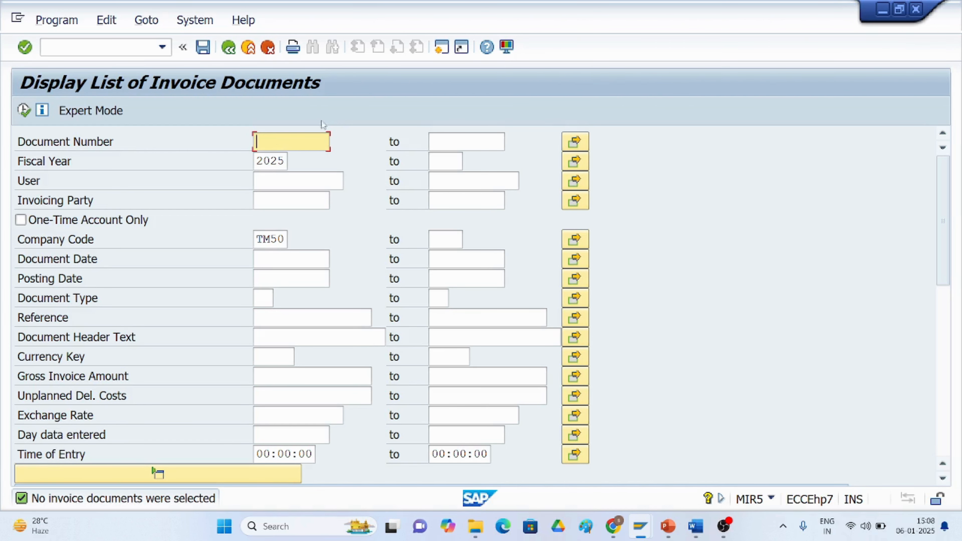
left_click(228, 48)
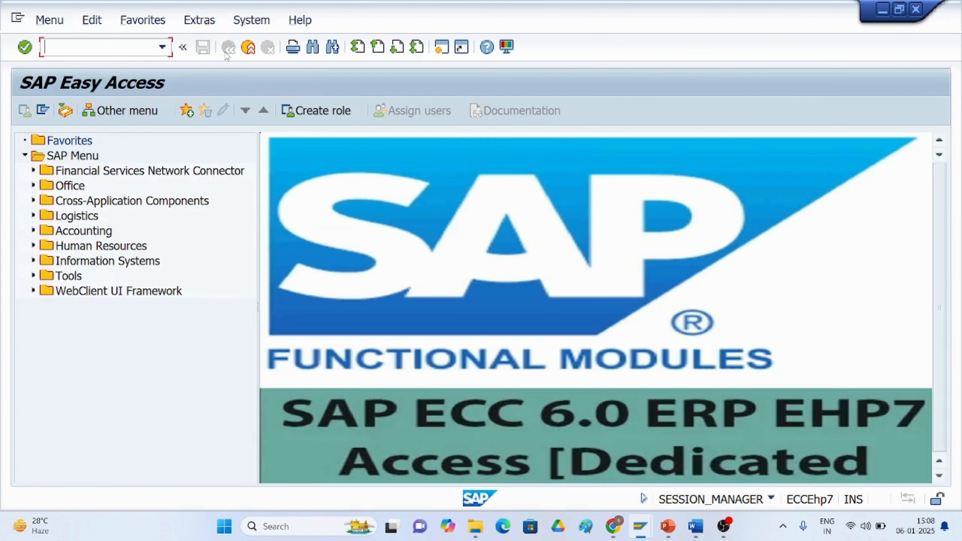
Open the Display Document transaction (FB03), enter fiscal year 2024 and switch to the document list selection.
type("/nfb03")
key("Return")
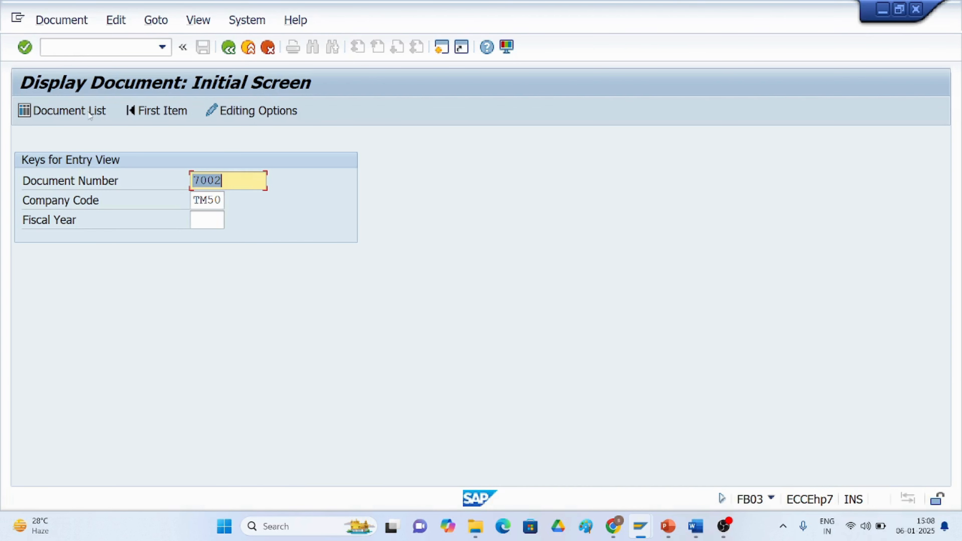
left_click(194, 220)
type("2024")
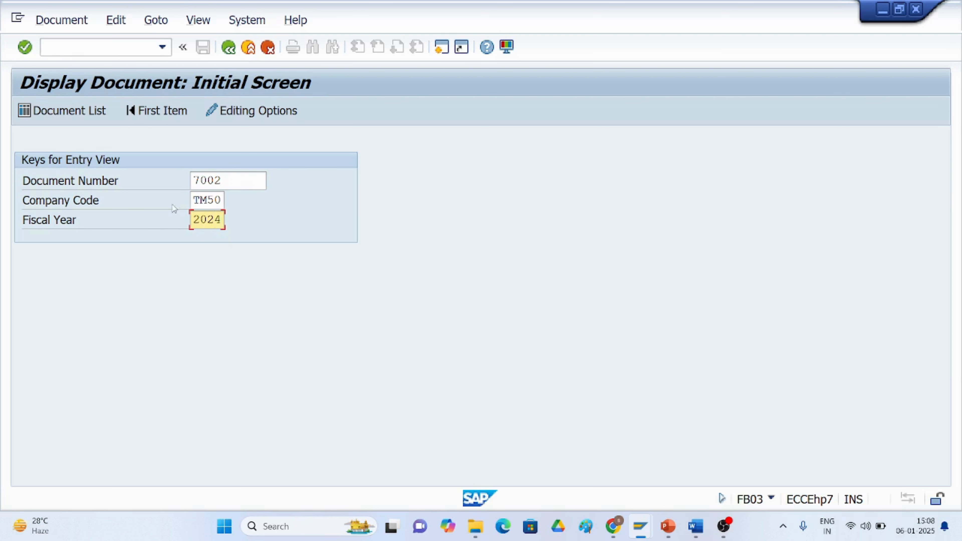
left_click(79, 112)
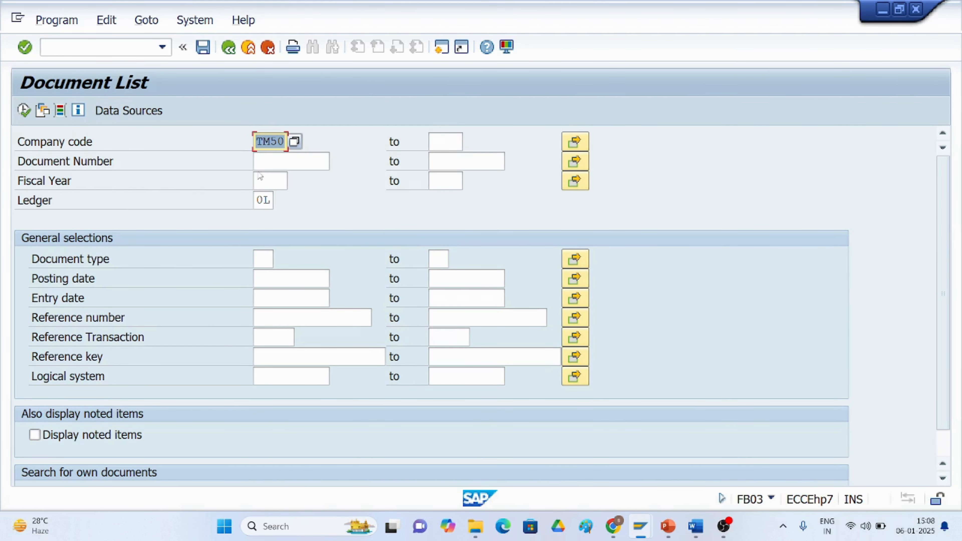
Run the document list for company code TM30 and fiscal year 2024.
left_click(260, 176)
type("2024")
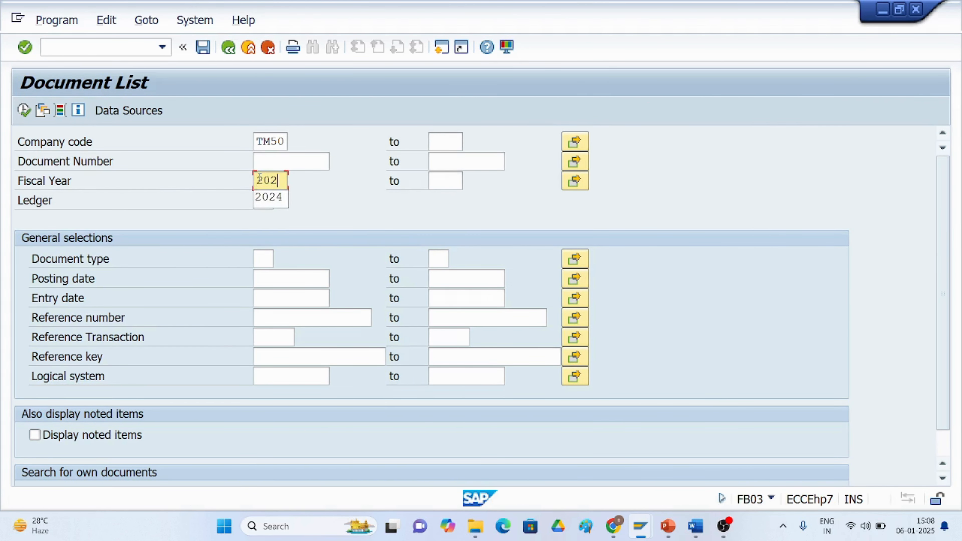
left_click(23, 111)
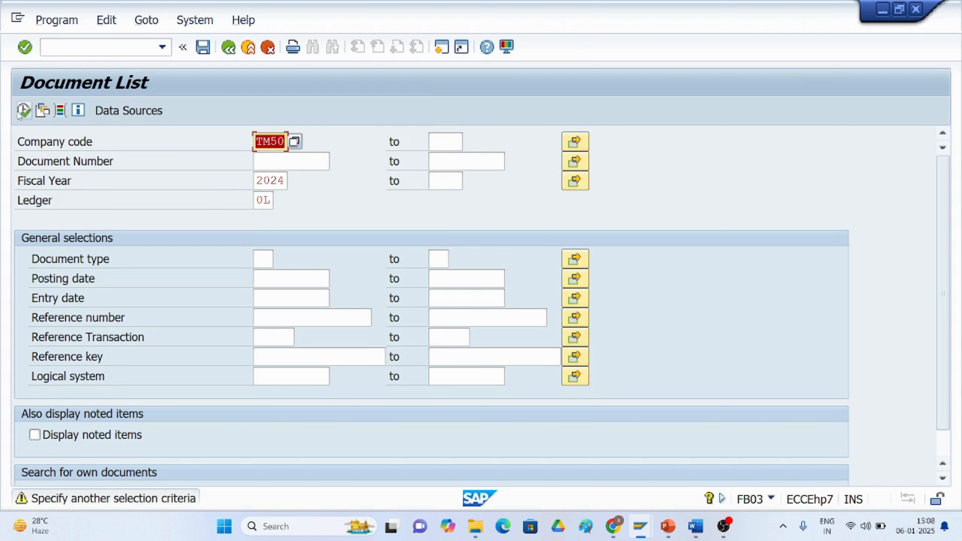
left_click(284, 142)
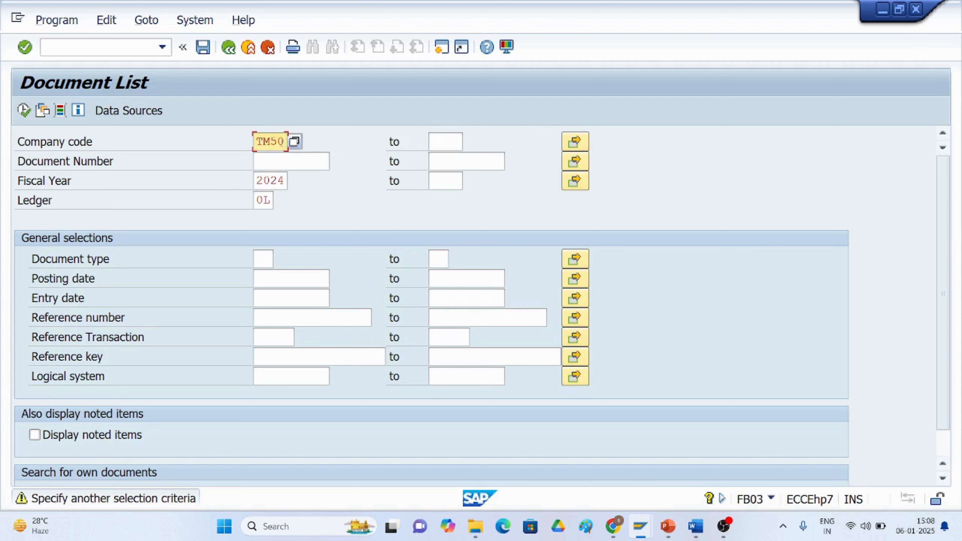
key("BackSpace")
key("BackSpace")
type("30")
left_click(24, 110)
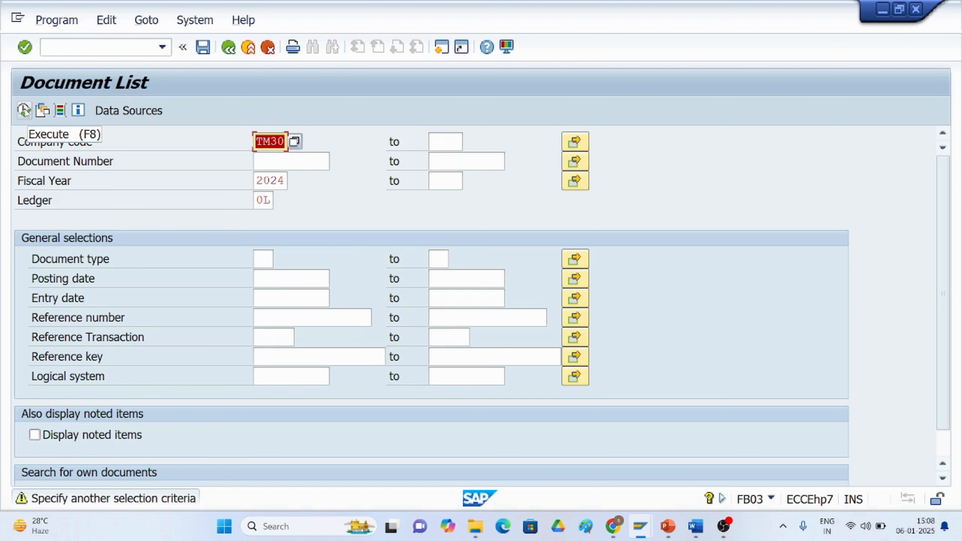
left_click(23, 110)
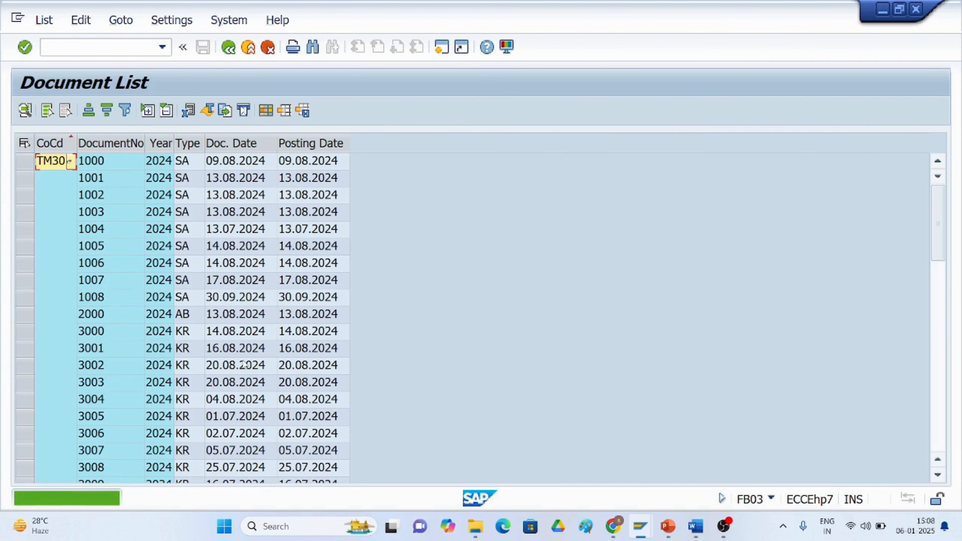
Open goods receipt document 10001 from the list to review its line items, then return to the list.
scroll(206, 362, "down", 8)
scroll(207, 362, "down", 8)
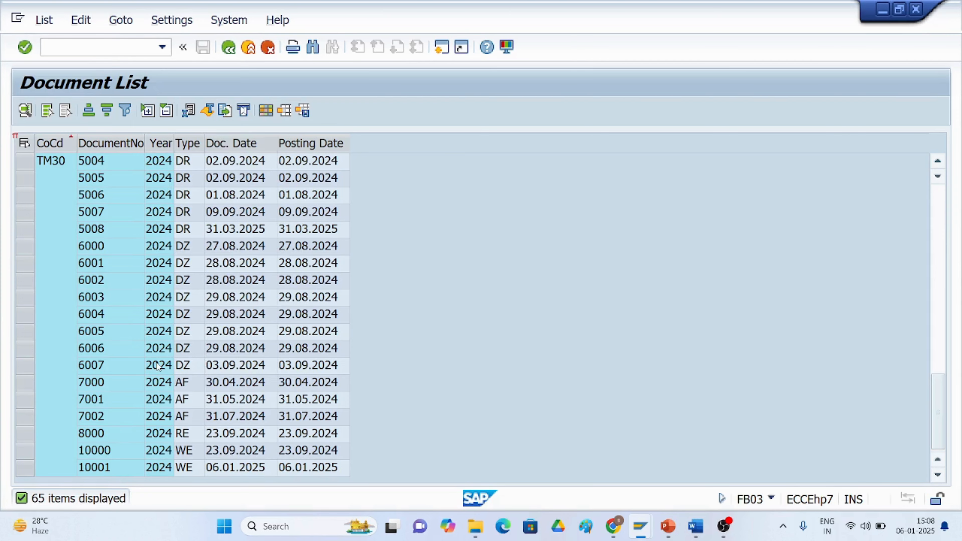
double_click(215, 468)
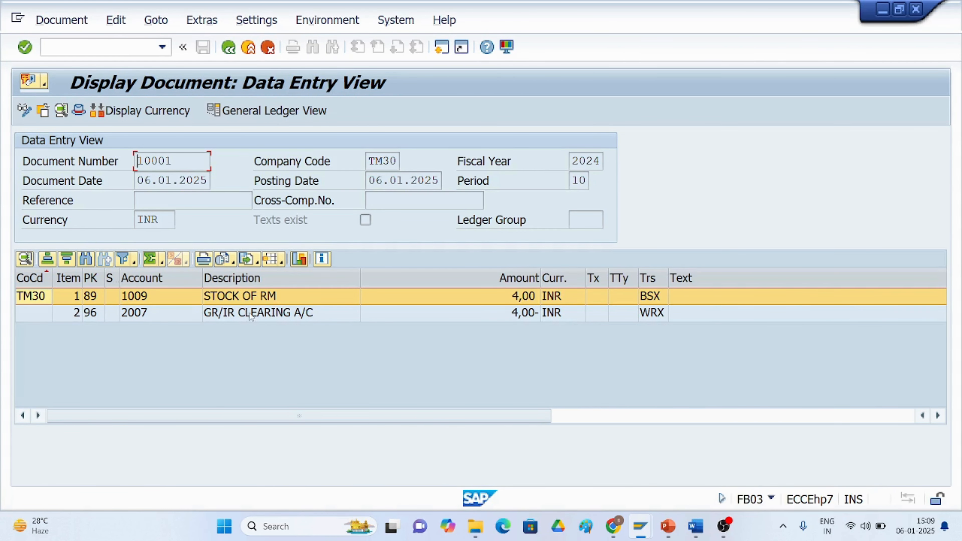
left_click(229, 47)
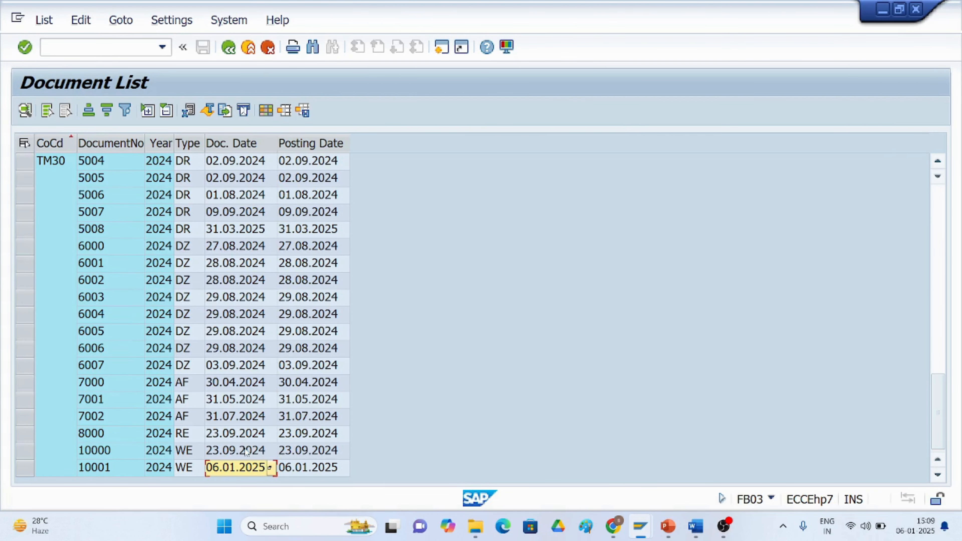
Review goods receipt document 10000 and invoice document 8000 from the list, returning to the list each time.
double_click(244, 451)
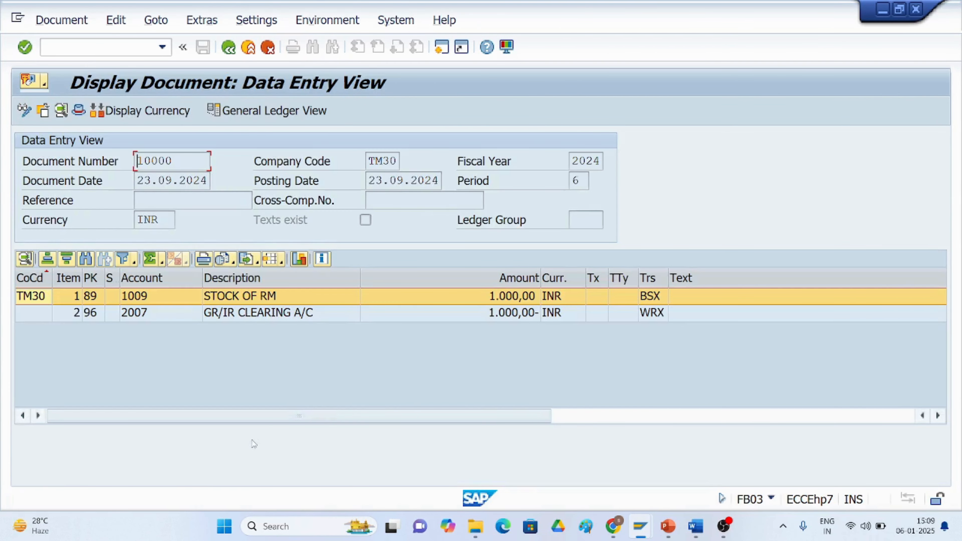
left_click(229, 47)
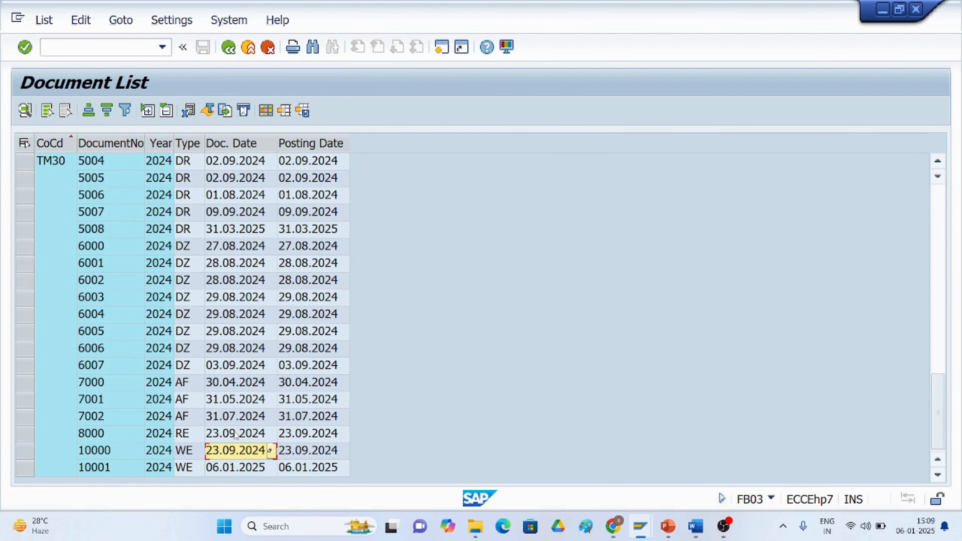
double_click(235, 434)
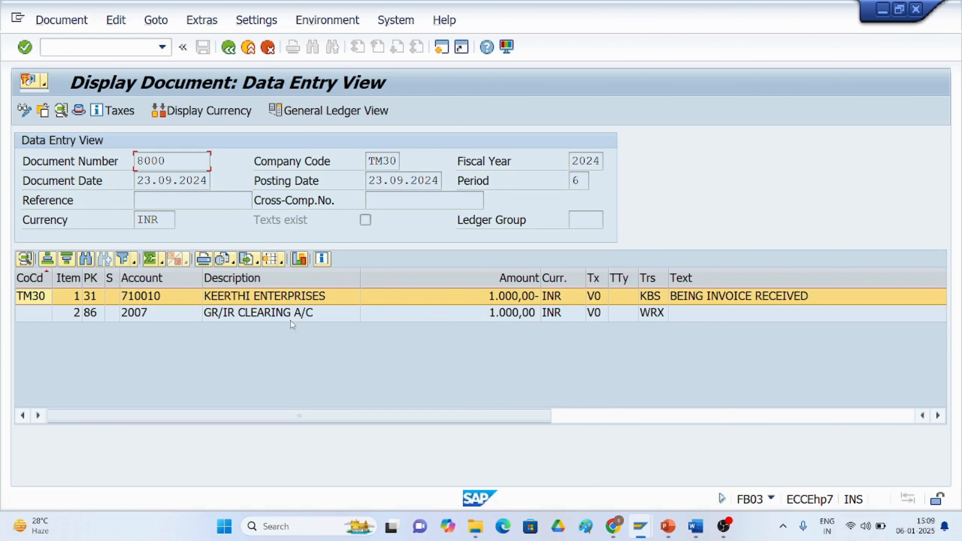
left_click(228, 48)
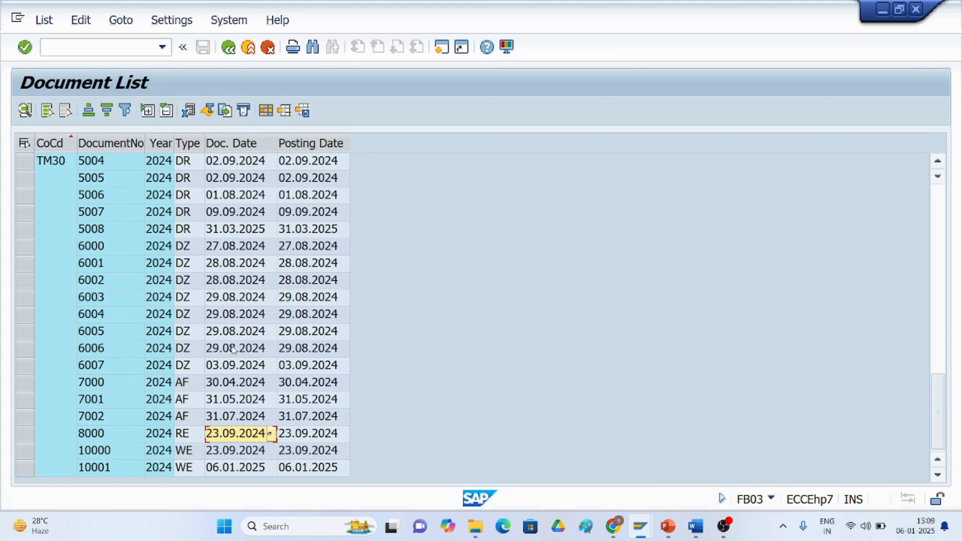
Start the vendor line item display transaction FBL1N.
left_click(128, 48)
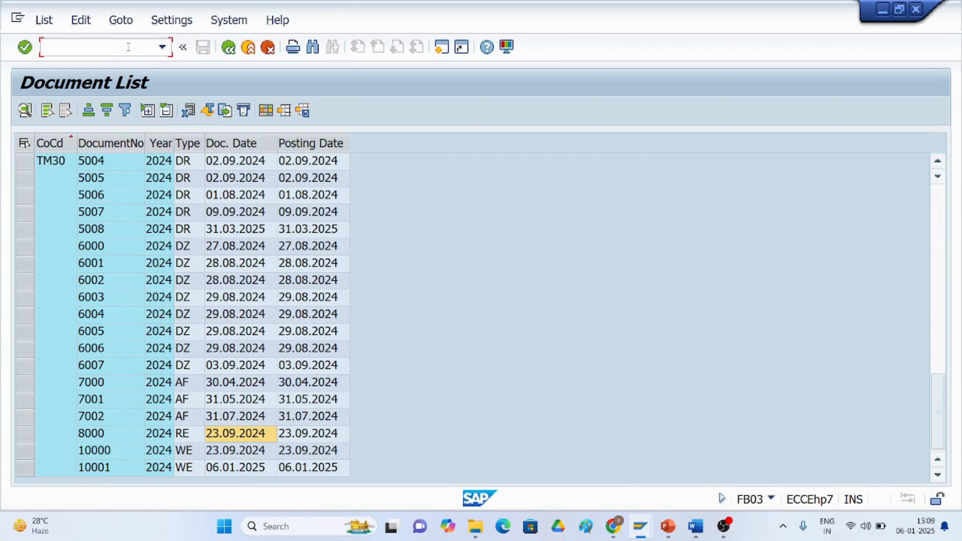
type("/")
key("BackSpace")
type("/nfbl")
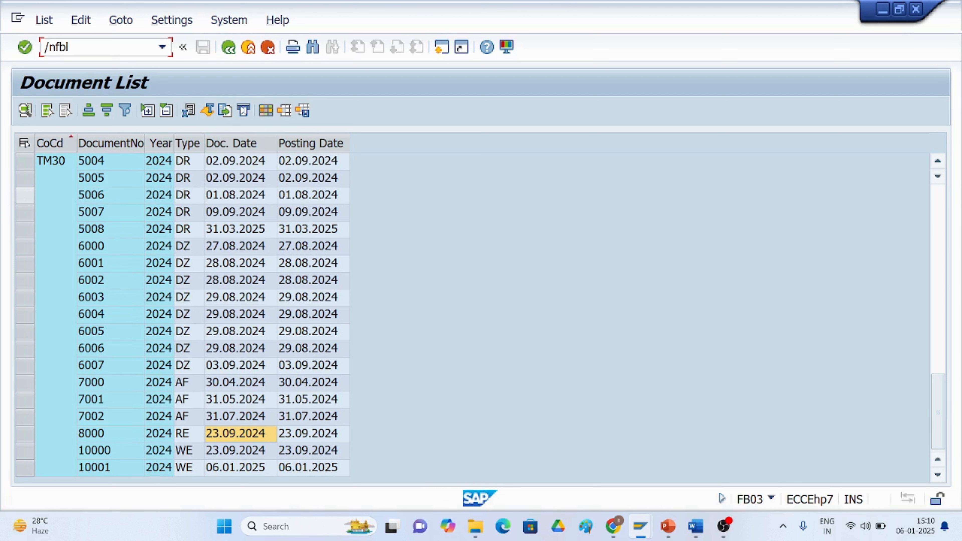
type("1n")
key("Return")
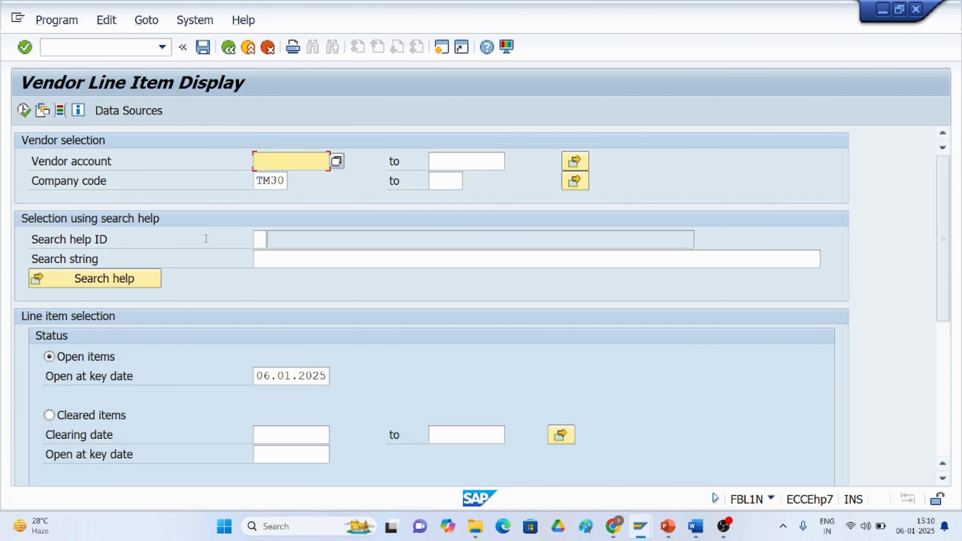
Pick vendor 710010 of company code TM30 from the search help and execute the open items report.
left_click(336, 162)
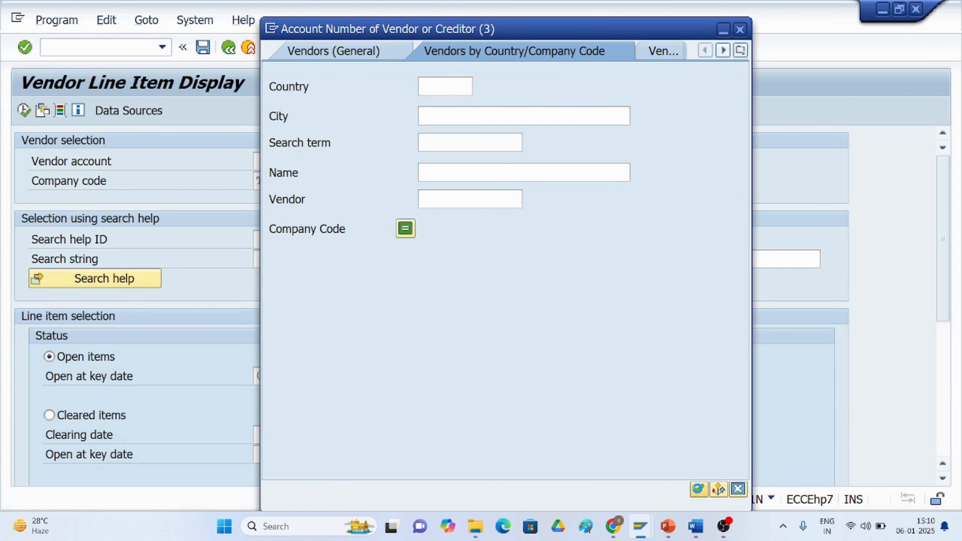
key("Return")
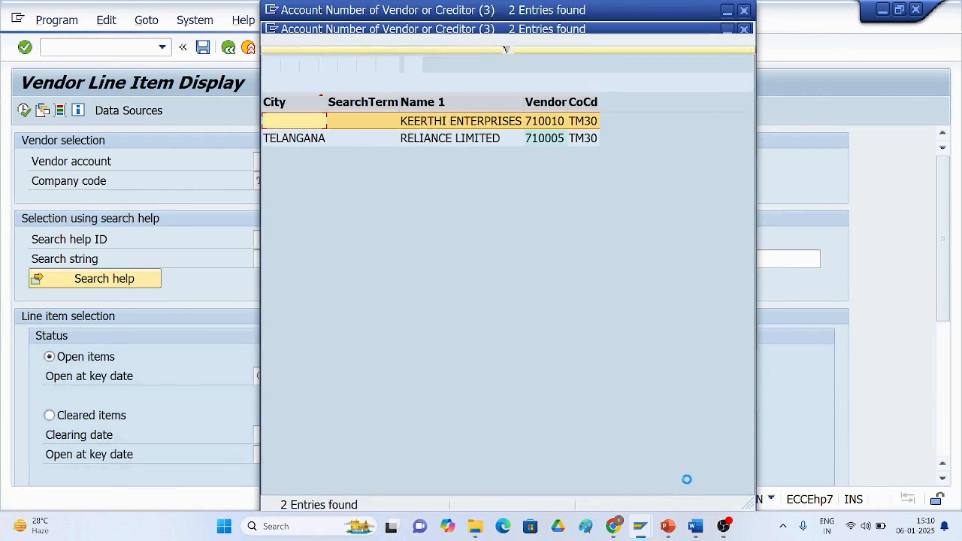
double_click(441, 122)
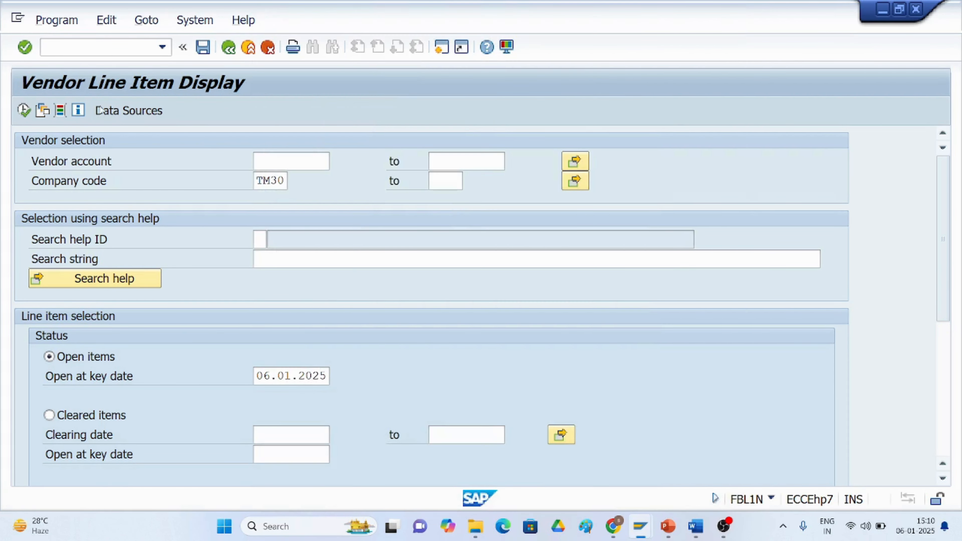
left_click(24, 110)
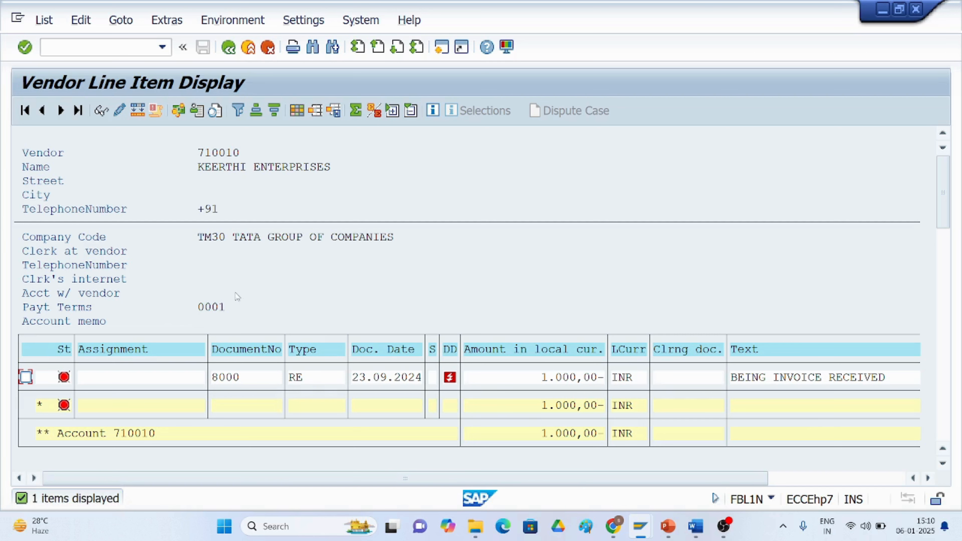
Drill into the open invoice item 8000 and its document overview, then return to the report selection.
double_click(379, 379)
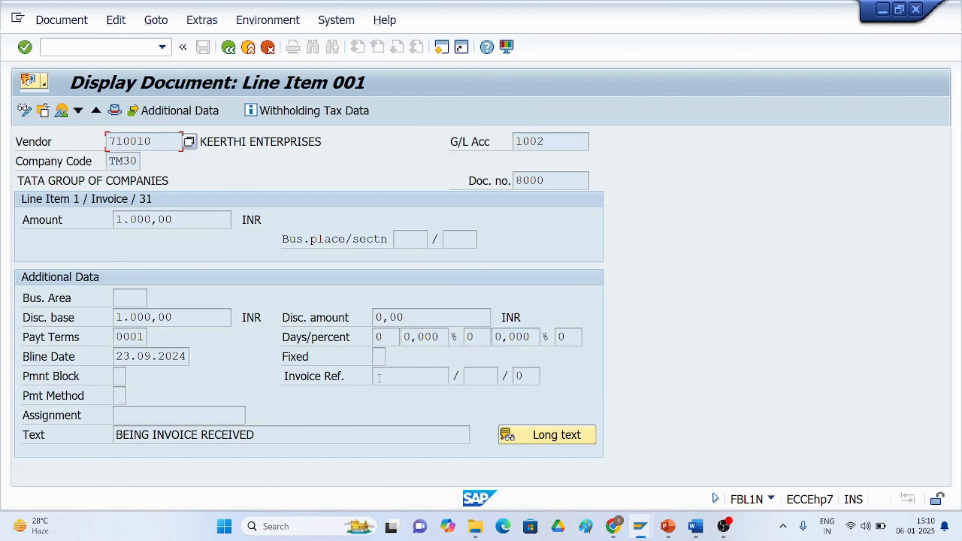
left_click(62, 112)
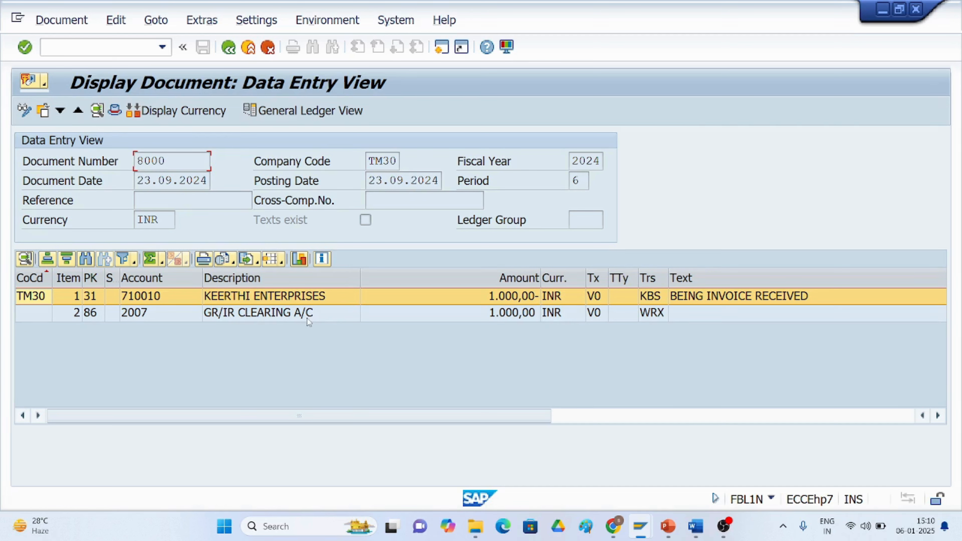
left_click(229, 48)
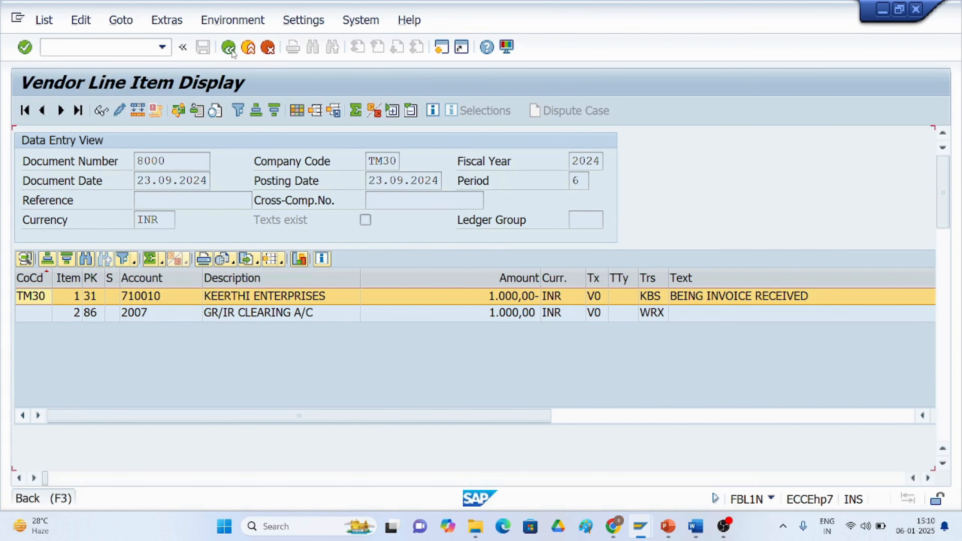
scroll(225, 350, "down", 3)
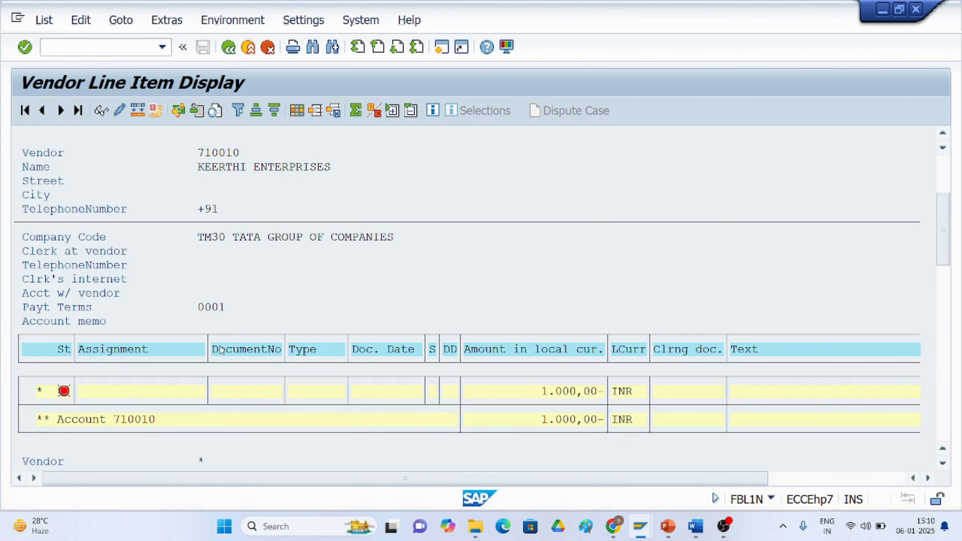
left_click(230, 56)
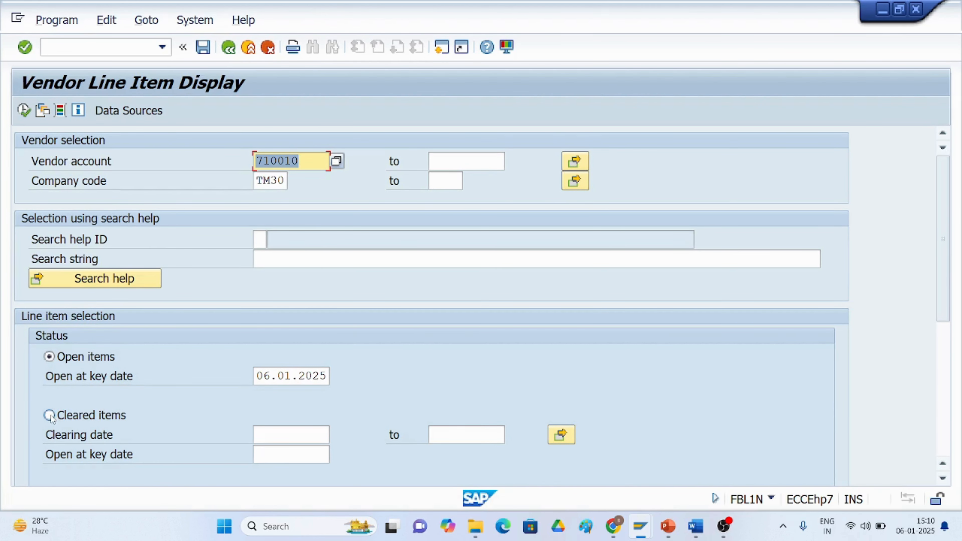
Rerun the vendor line item report with all items and scroll through the results before returning to the selection.
scroll(50, 417, "down", 1)
left_click(50, 478)
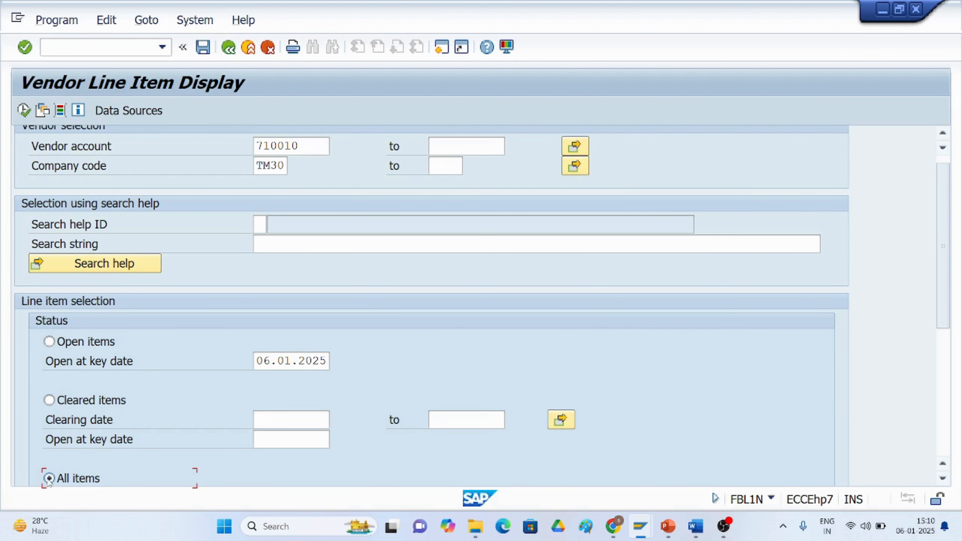
left_click(22, 110)
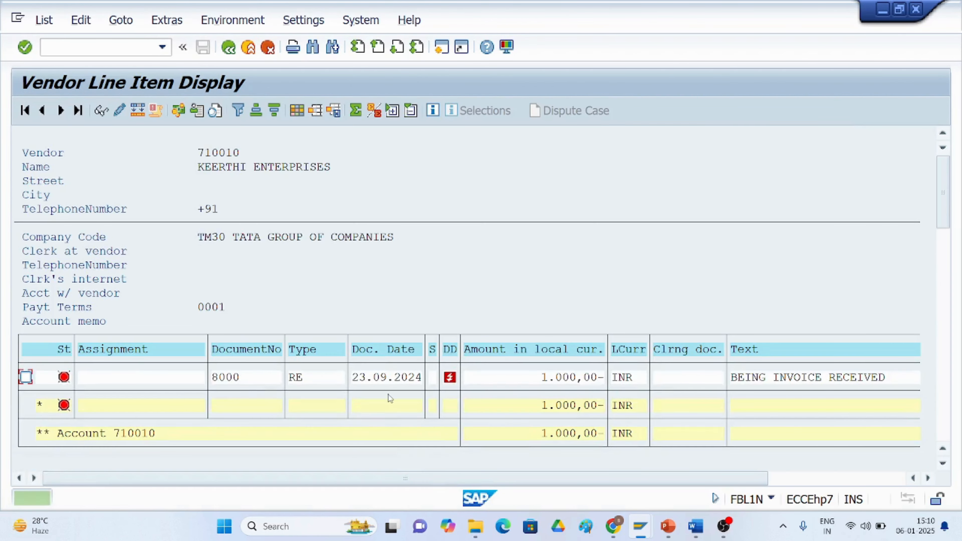
scroll(413, 351, "down", 2)
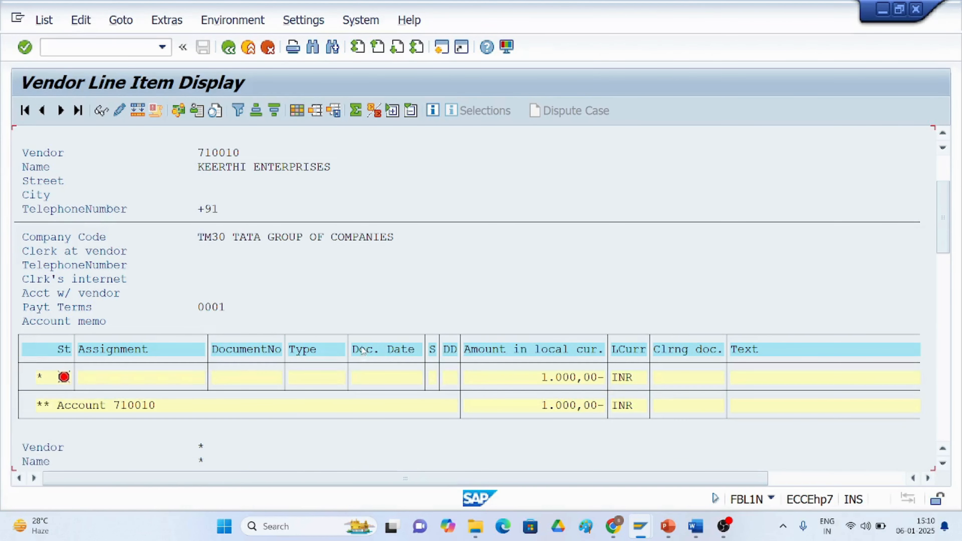
scroll(362, 350, "down", 3)
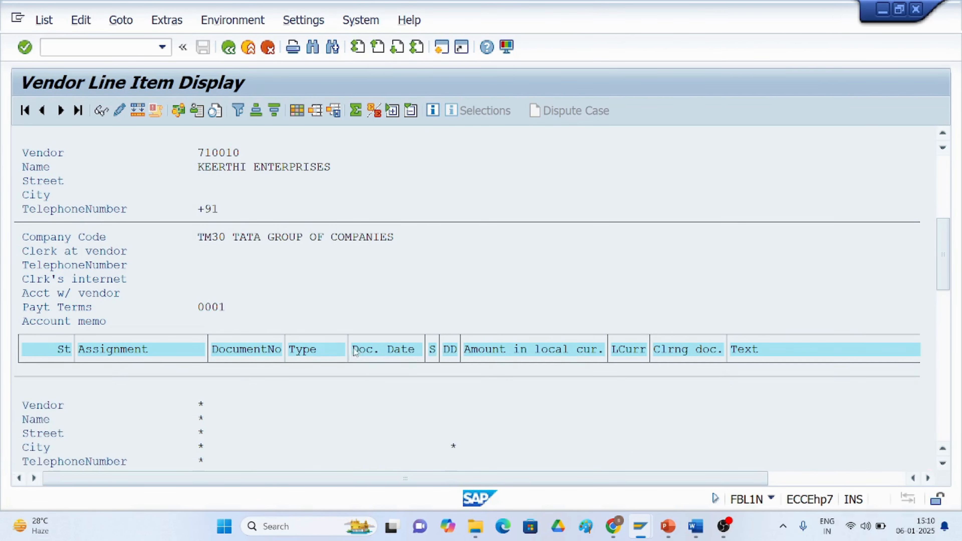
scroll(354, 352, "down", 4)
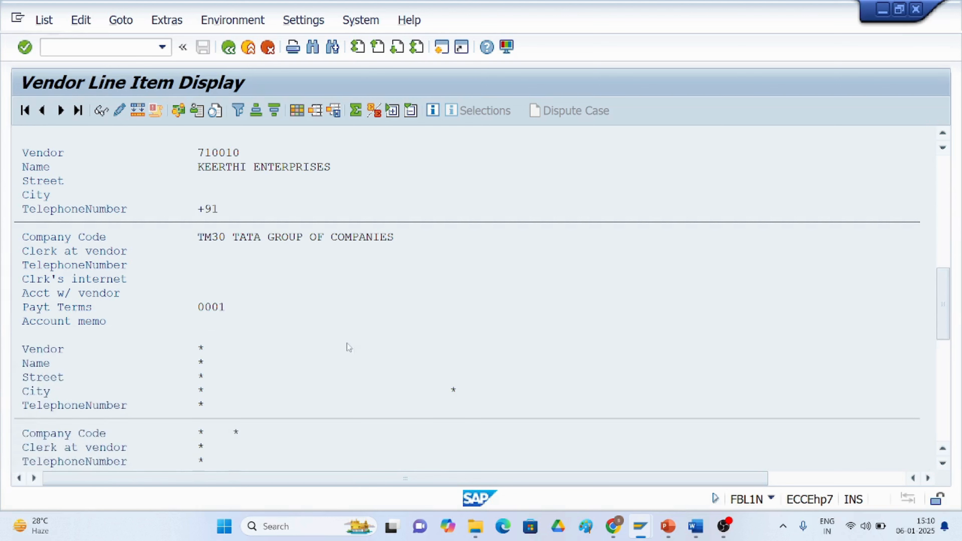
scroll(348, 347, "down", 3)
scroll(336, 355, "down", 4)
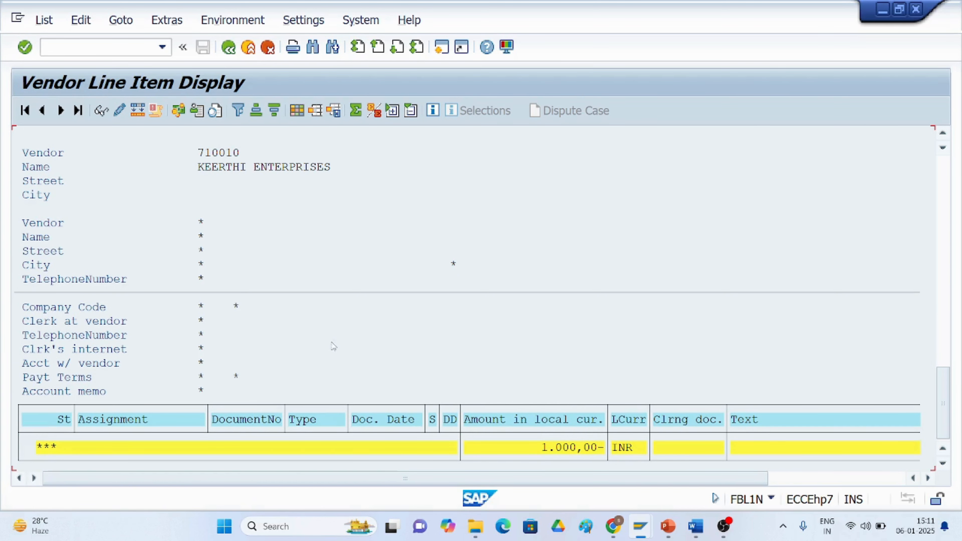
left_click(228, 47)
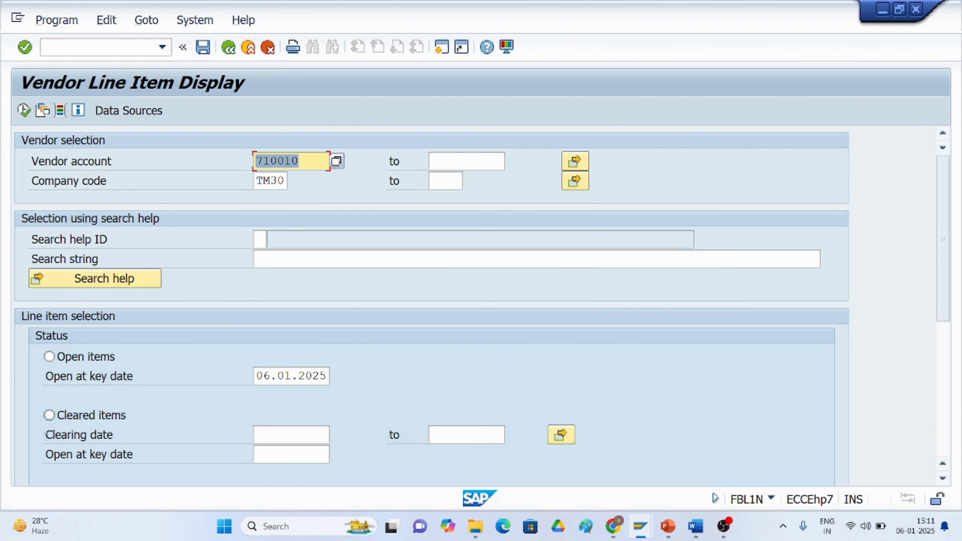
Run the vendor line item report for cleared items only.
left_click(49, 414)
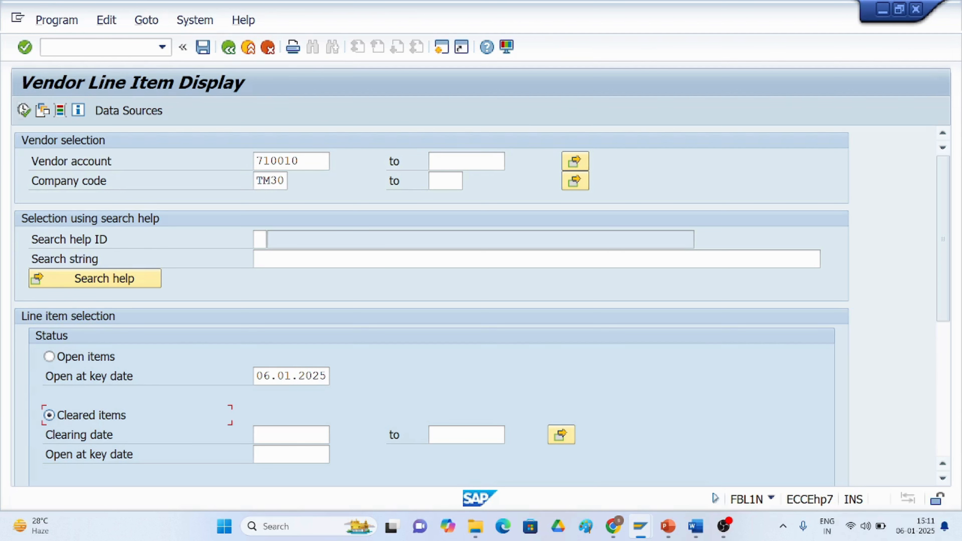
left_click(24, 110)
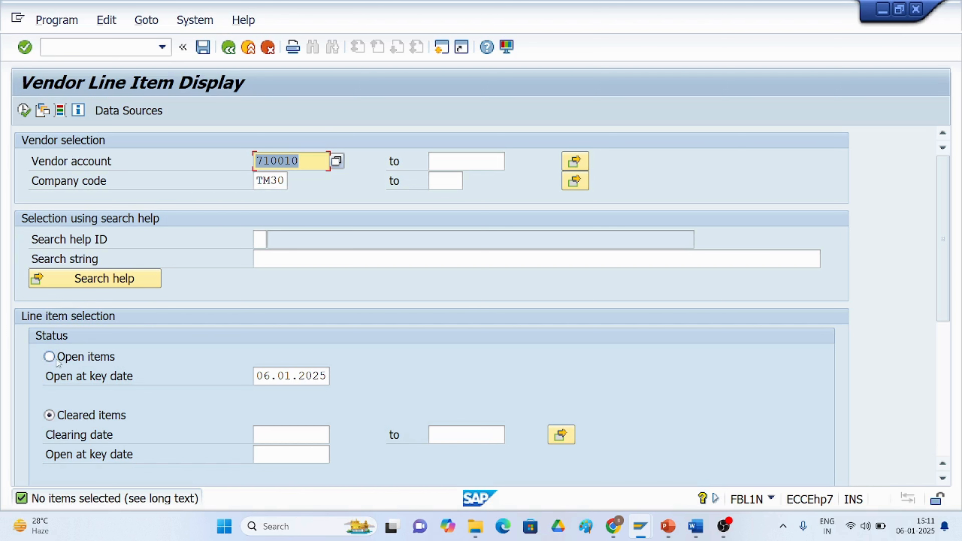
Switch the line item selection to all items and execute the vendor line item report.
scroll(85, 417, "down", 1)
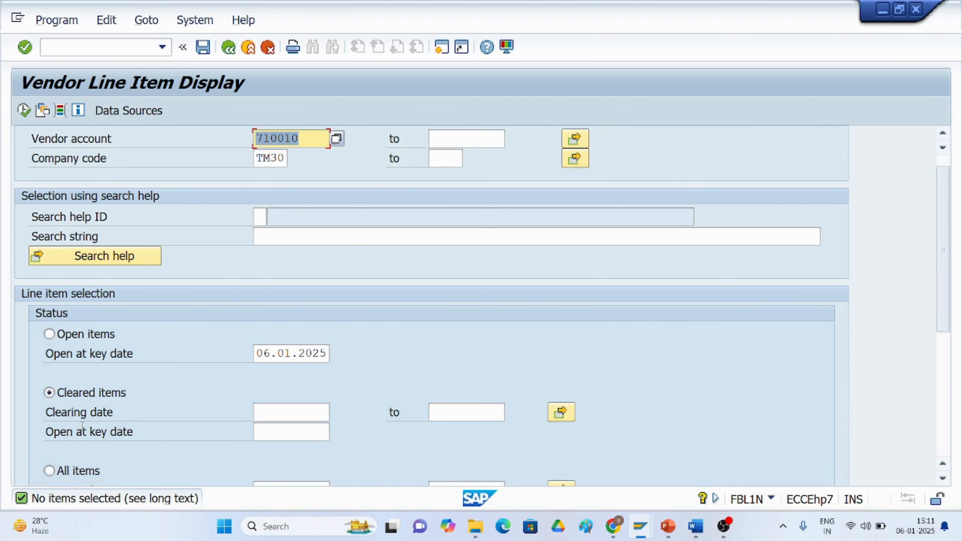
scroll(83, 424, "down", 1)
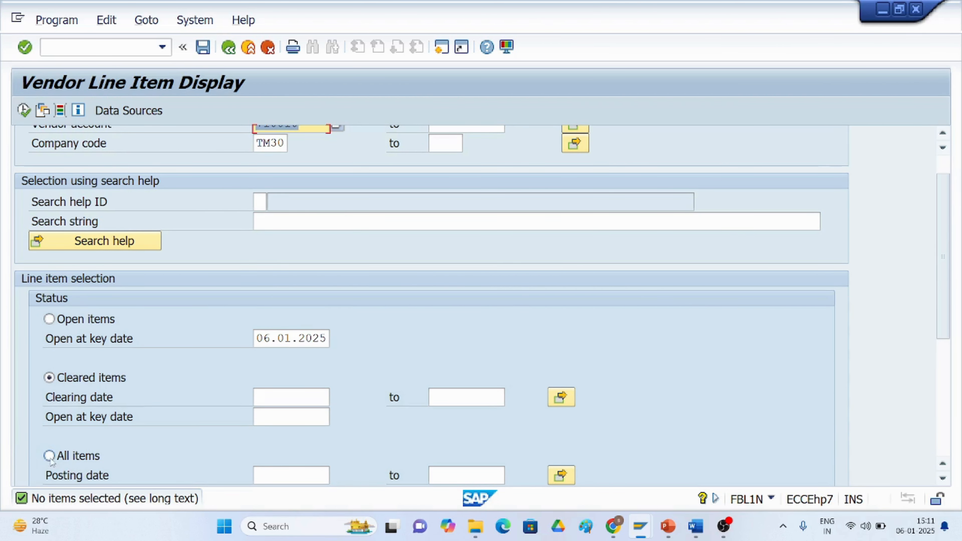
left_click(49, 456)
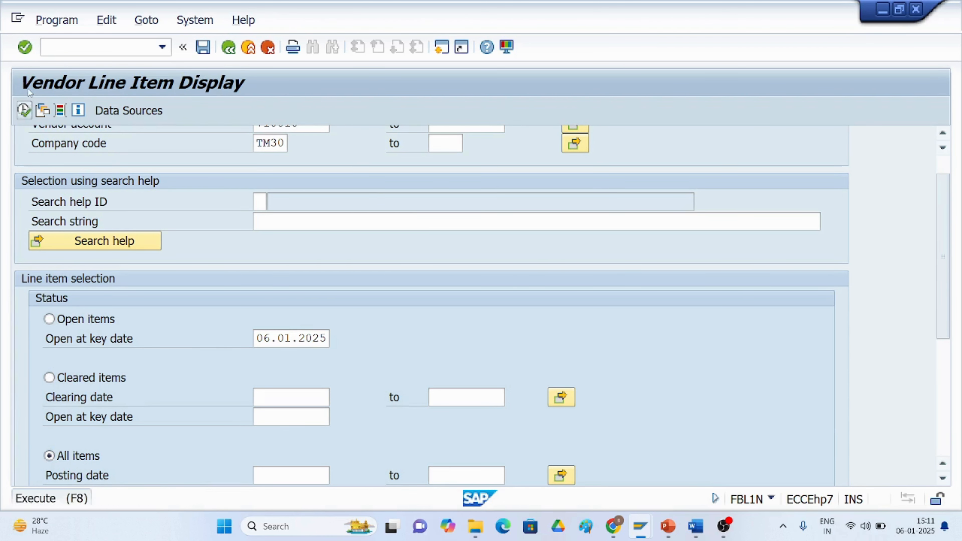
left_click(24, 110)
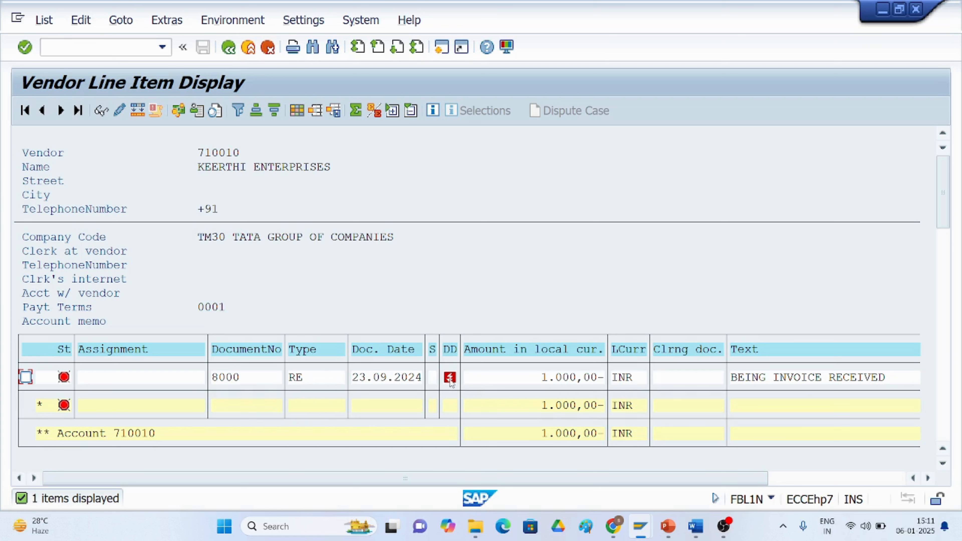
Open a new session and start transaction F-53 to post an outgoing payment.
mouse_move(449, 383)
left_click(440, 47)
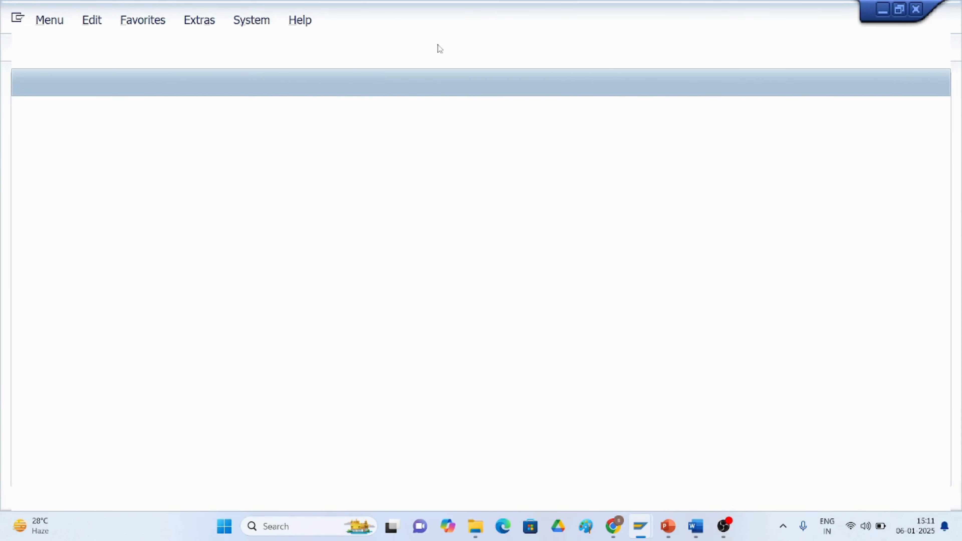
type("/")
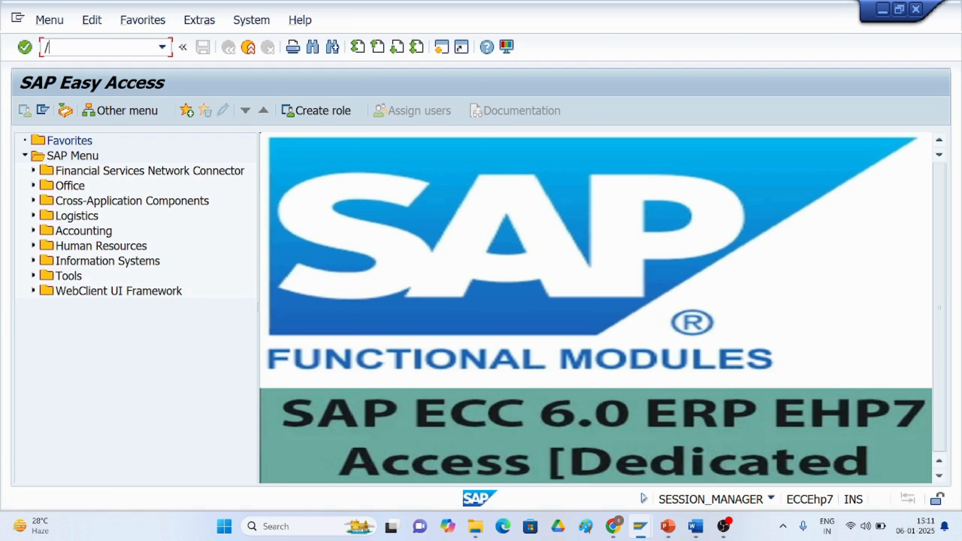
type("nf-53")
key("Return")
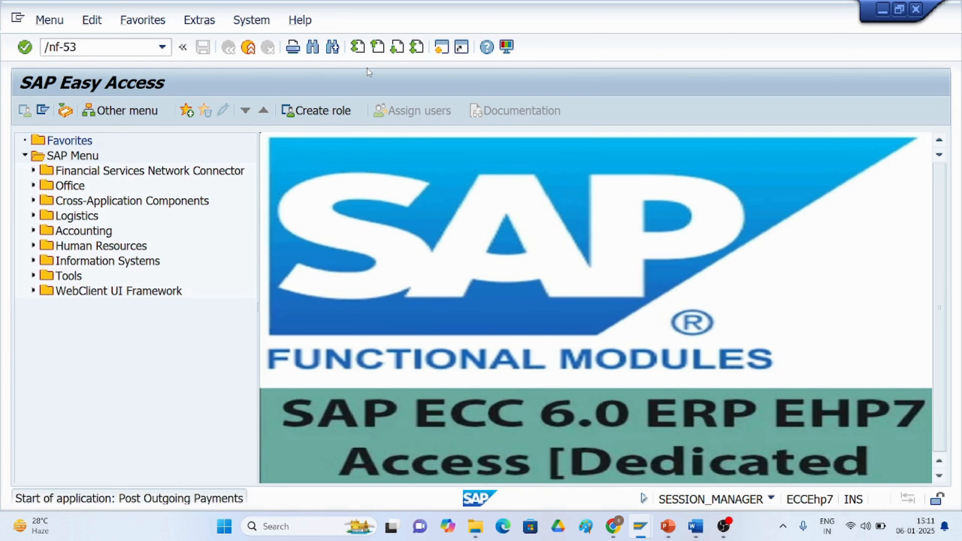
Enter document date 06.01.2024, bank account 1000, amount 1000 and the text 'being amount paid against invoice'.
type("0")
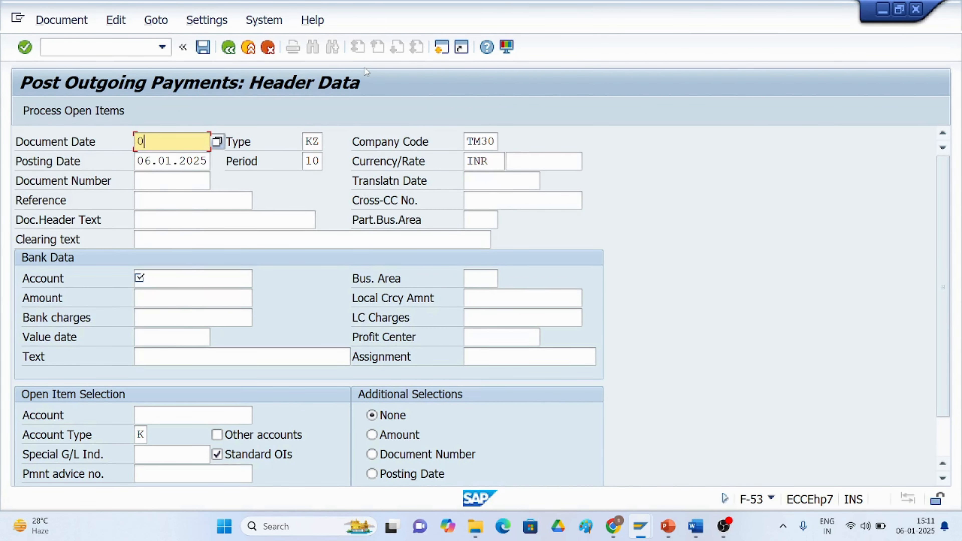
type("6.01.2024")
left_click(158, 276)
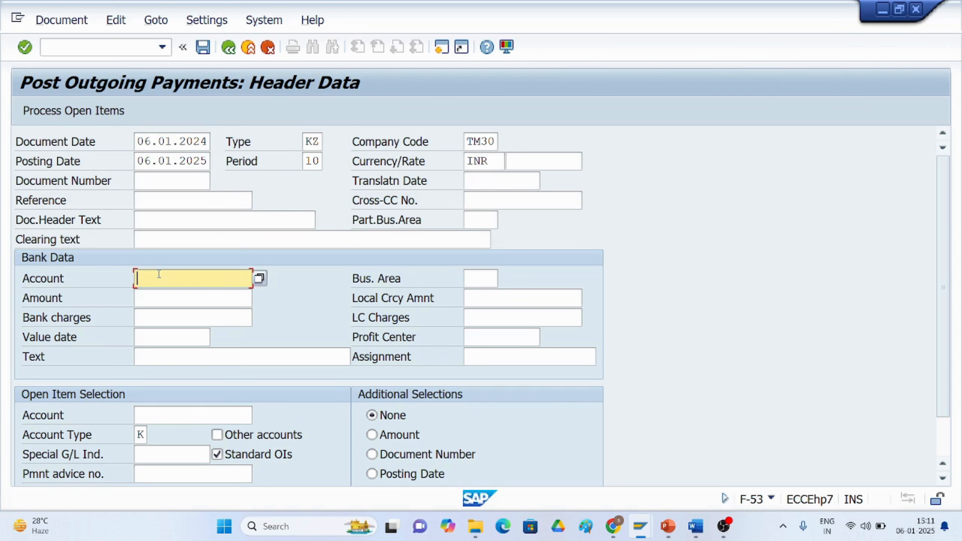
type("1000")
left_click(148, 295)
type("1000")
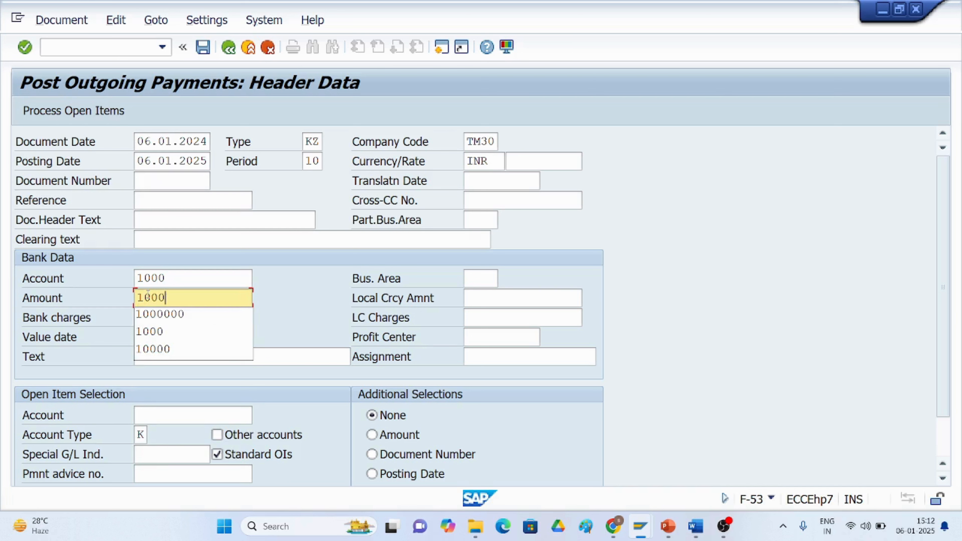
left_click(240, 358)
left_click(233, 360)
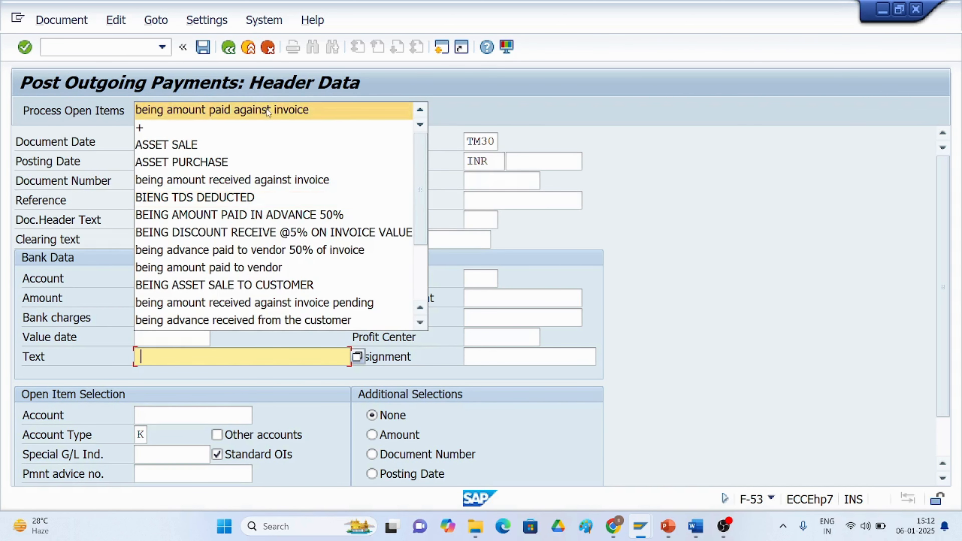
left_click(265, 109)
Pick vendor 710010 of TM30 as the open item account from the search help and process open items.
left_click(154, 417)
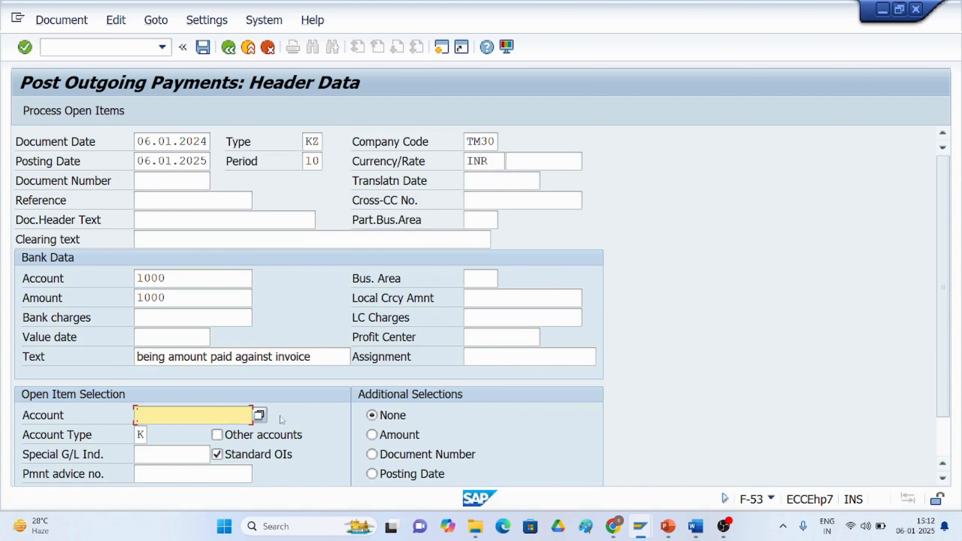
left_click(260, 415)
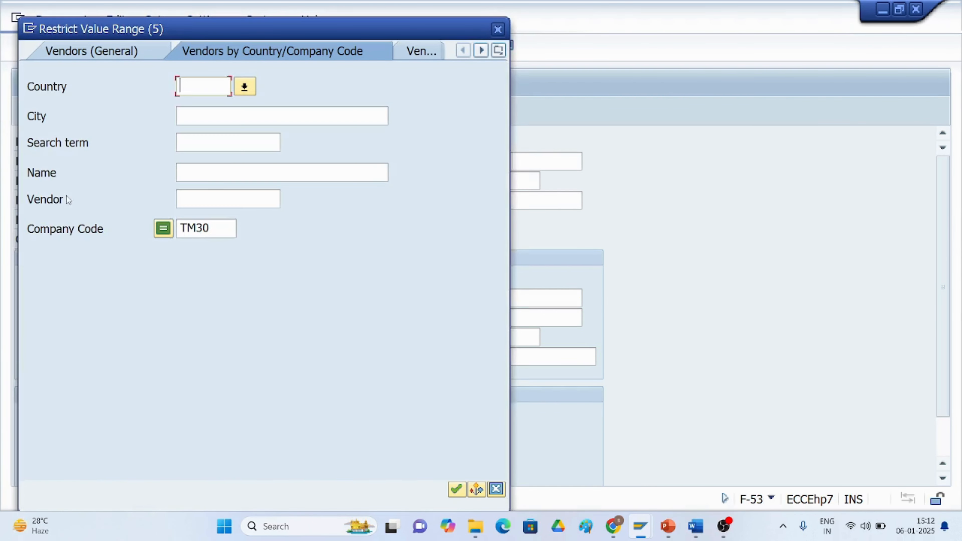
left_click(454, 489)
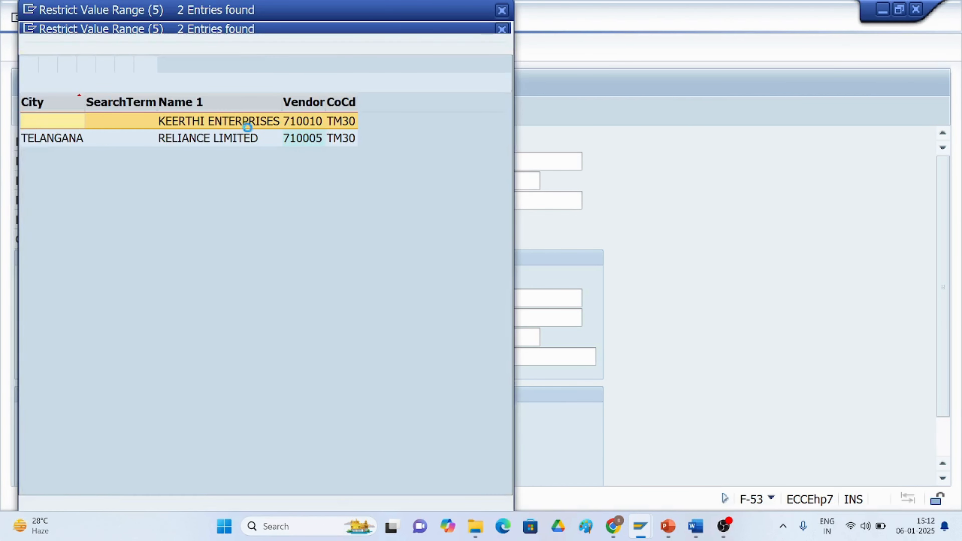
double_click(242, 121)
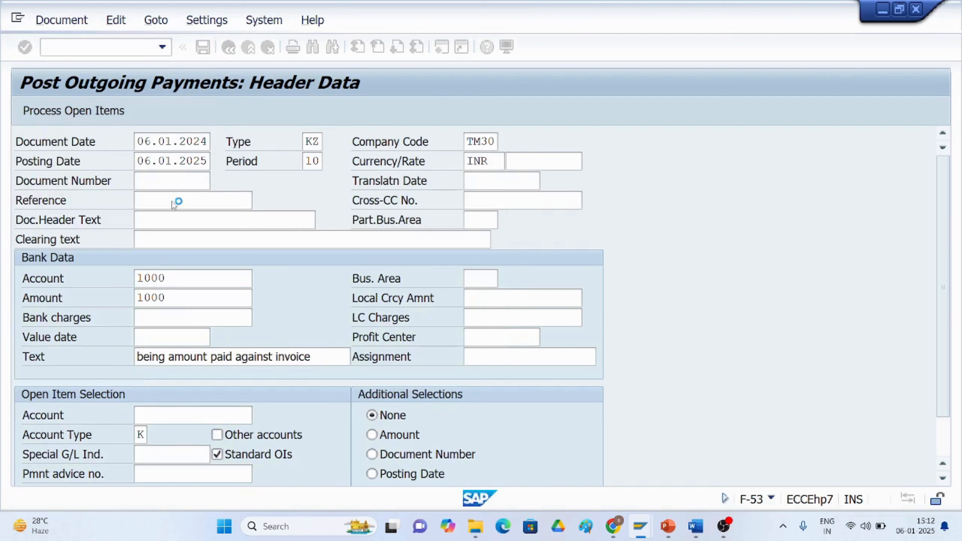
left_click(81, 112)
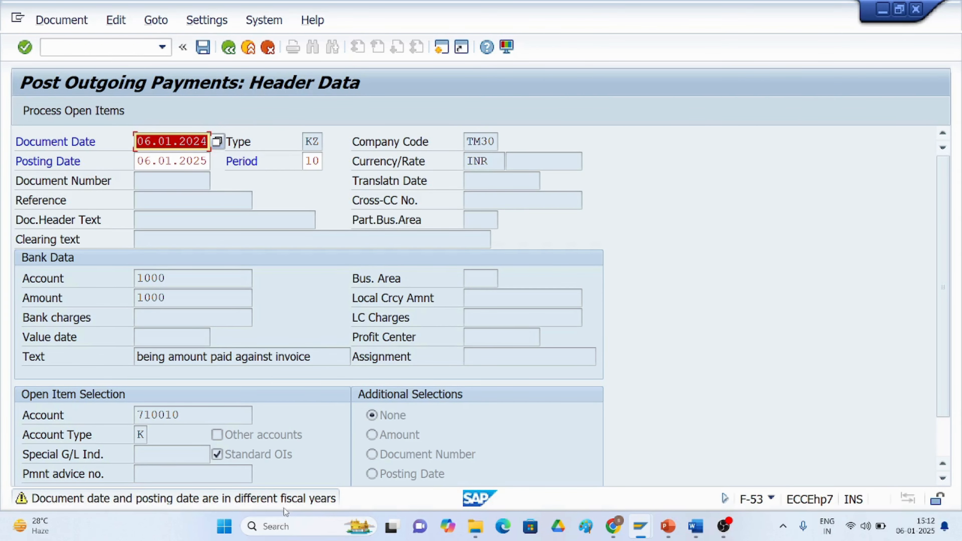
Correct the document date to 06.01.2025 and confirm to load the vendor's open items.
left_click(208, 143)
key("BackSpace")
type("5")
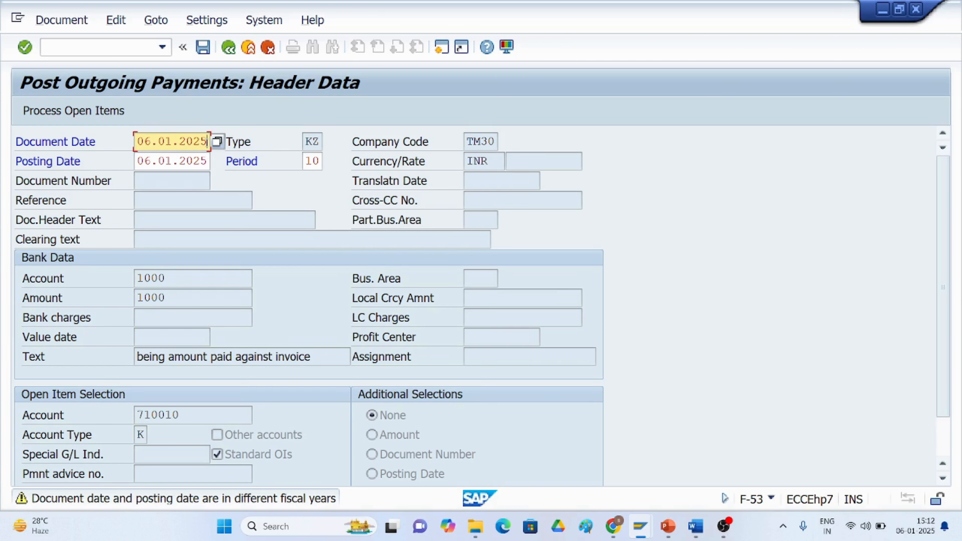
key("Return")
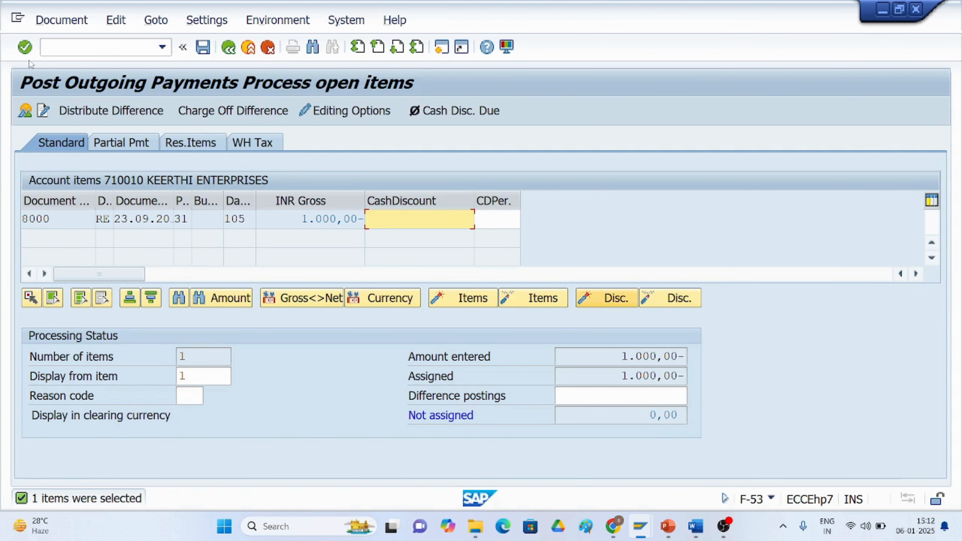
Simulate the outgoing payment document and post it.
left_click(63, 19)
left_click(73, 60)
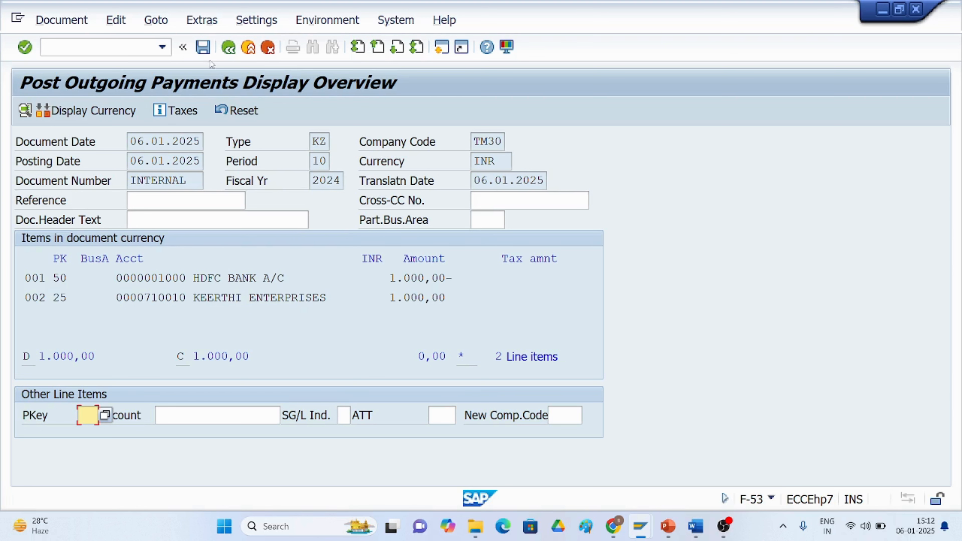
left_click(207, 52)
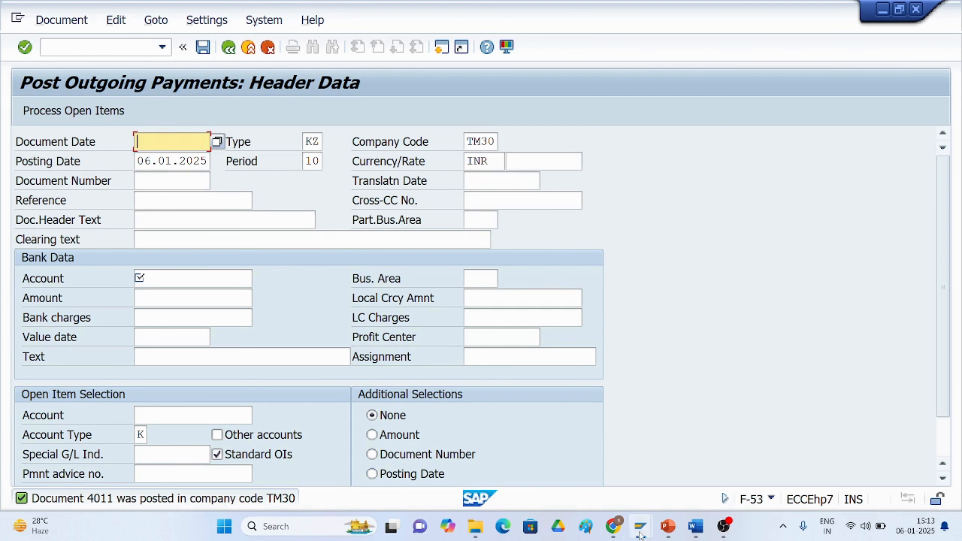
Switch back to the vendor line item report and open invoice 8000's line item and document overview.
mouse_move(639, 527)
left_click(588, 480)
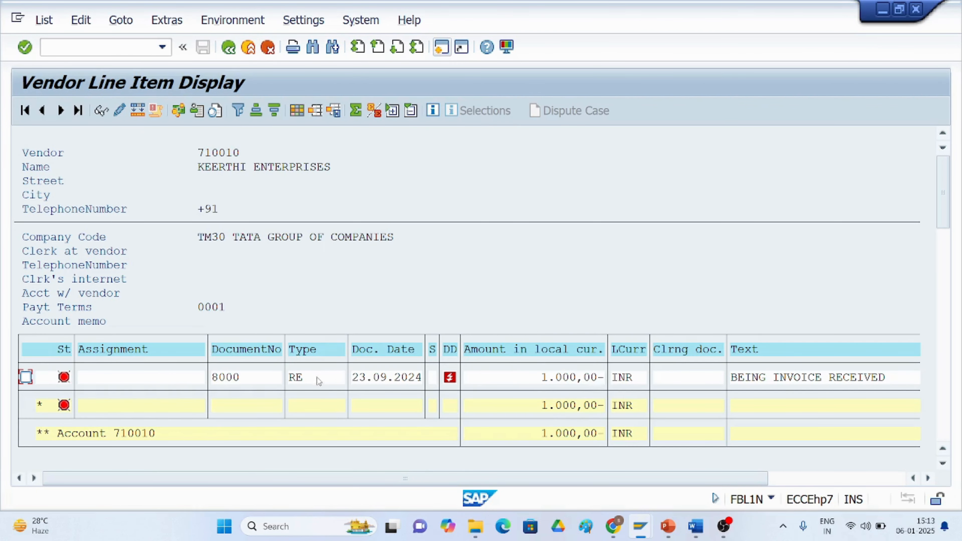
double_click(373, 382)
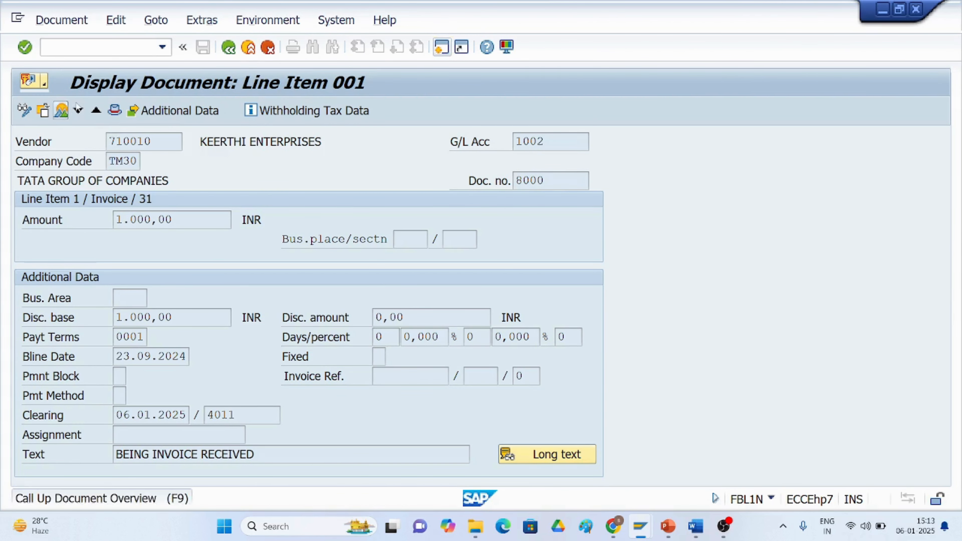
left_click(61, 111)
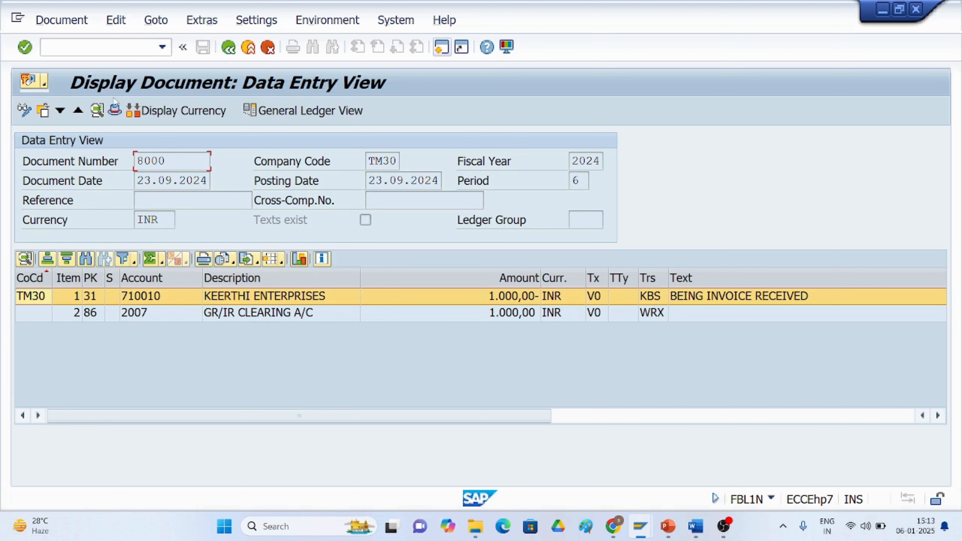
Return to the vendor line item list and refresh it.
left_click(230, 48)
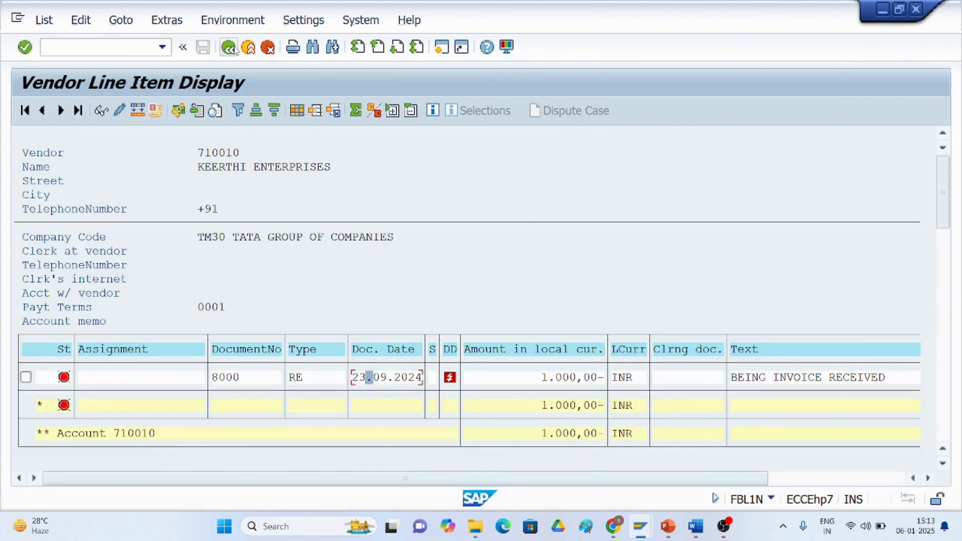
left_click(47, 25)
left_click(62, 61)
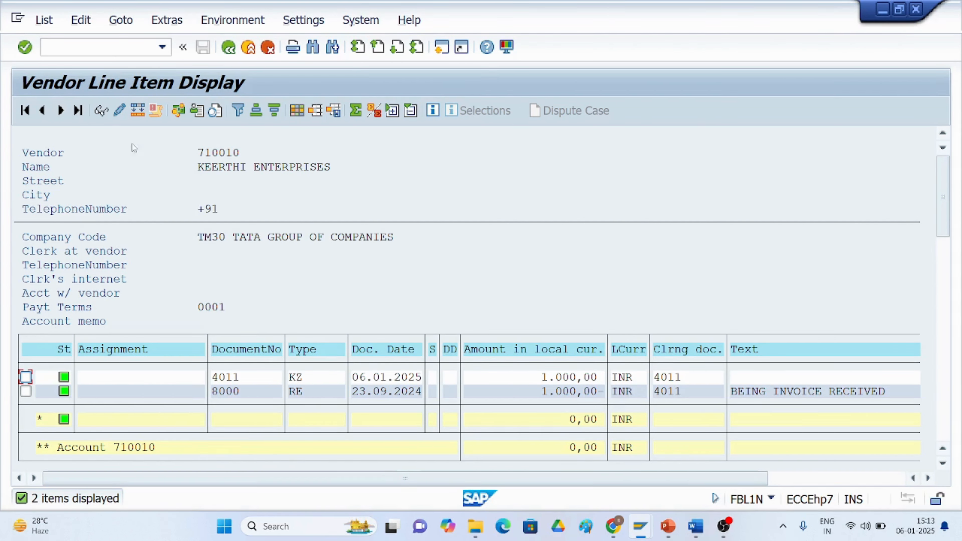
Go back to the selection screen and run the report for open items only.
left_click(230, 47)
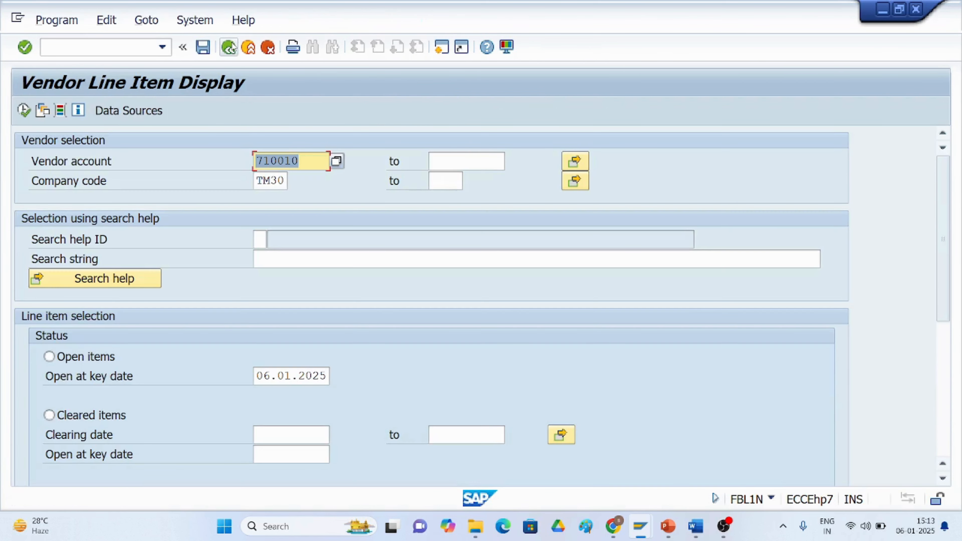
left_click(49, 356)
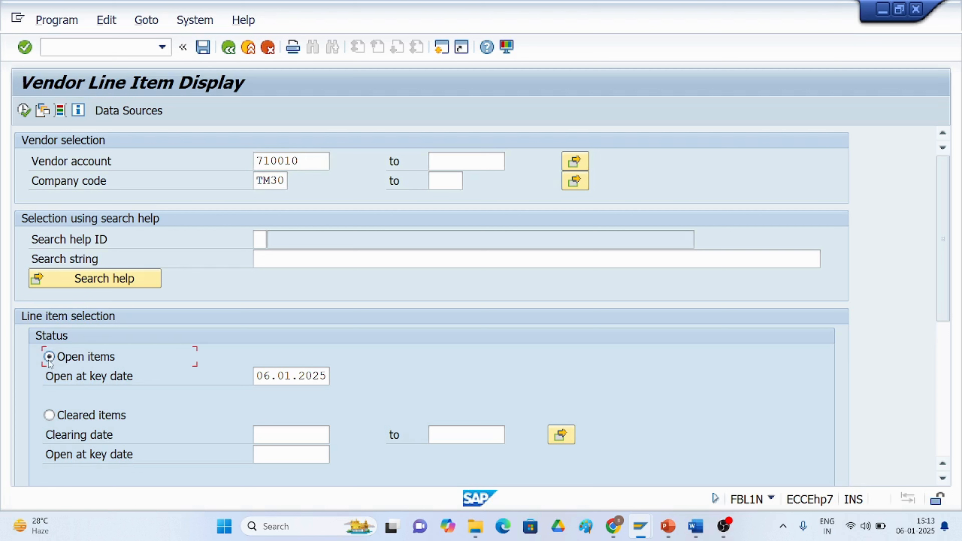
left_click(24, 110)
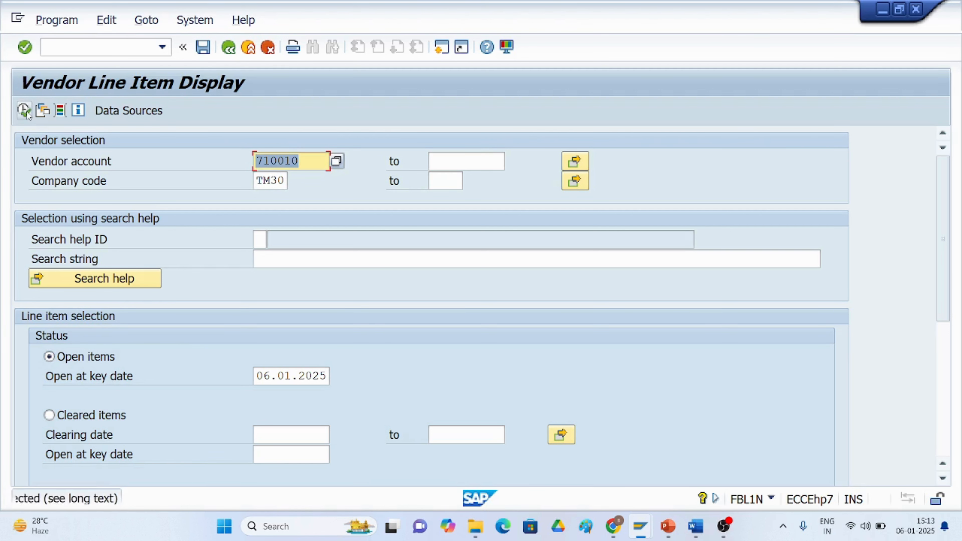